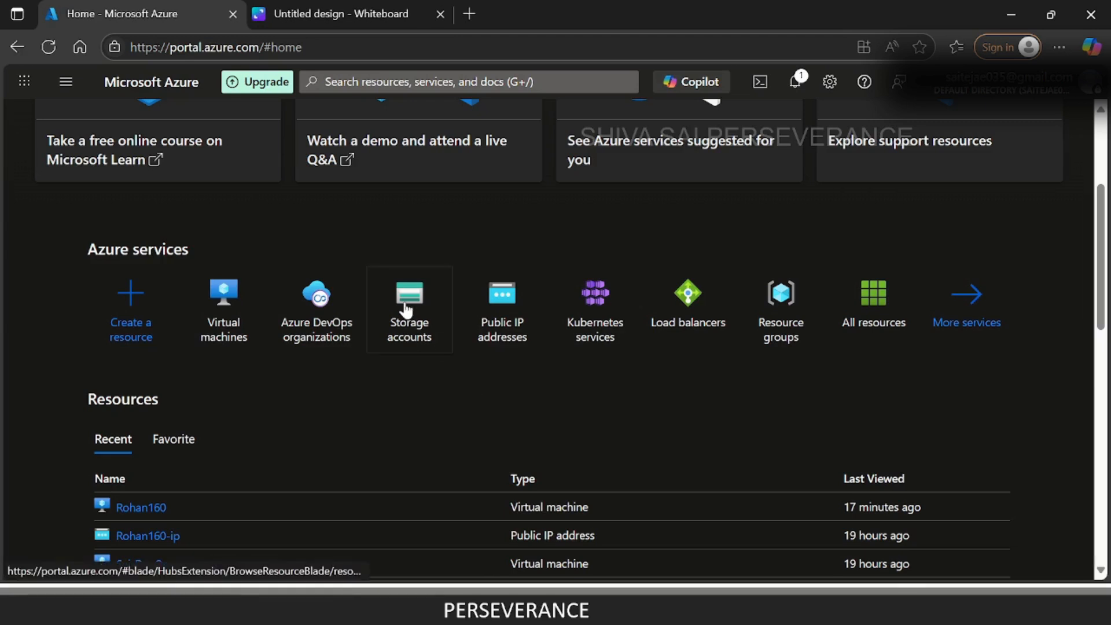
Open the storage accounts service and begin creating a storage account, bringing the instance details into view.
{"action": "mouse_move", "coordinate": [404, 315]}
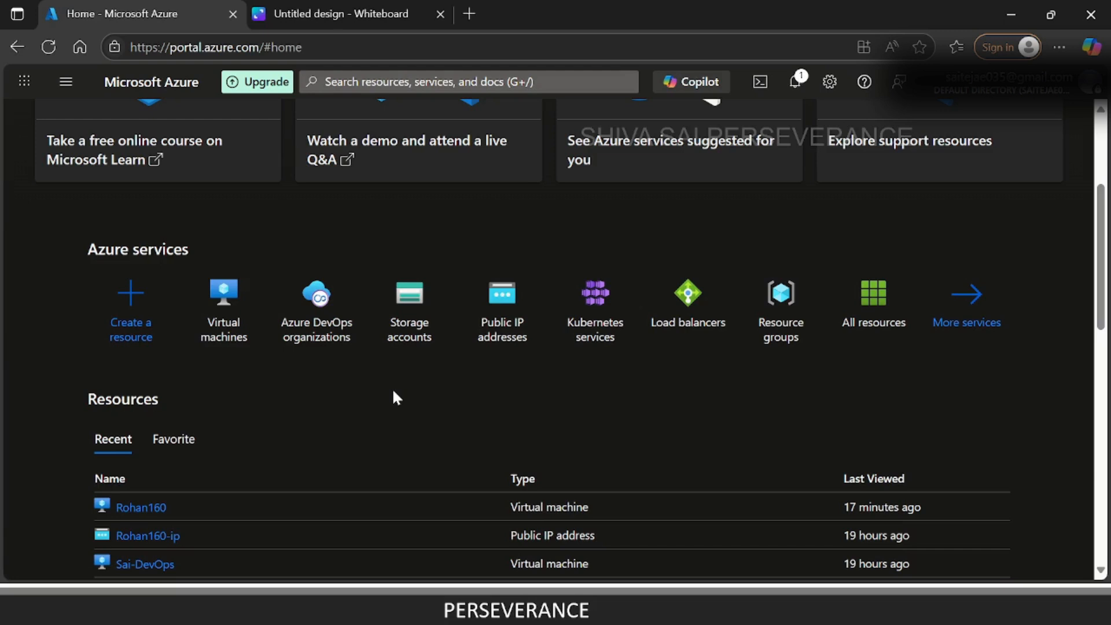
{"action": "left_click", "coordinate": [400, 317]}
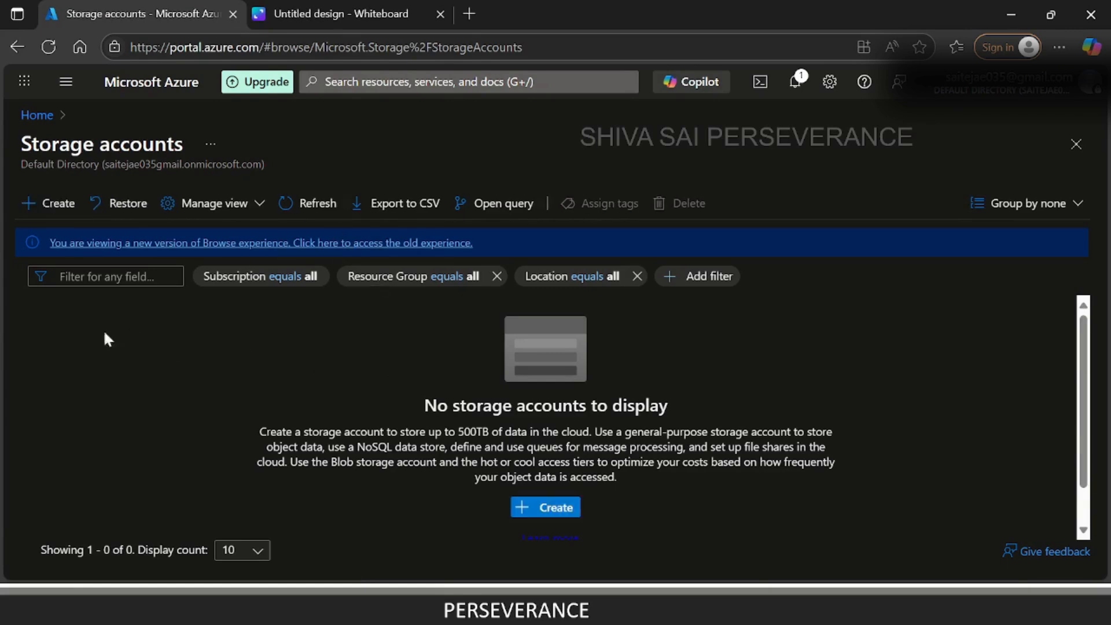
{"action": "left_click", "coordinate": [48, 211]}
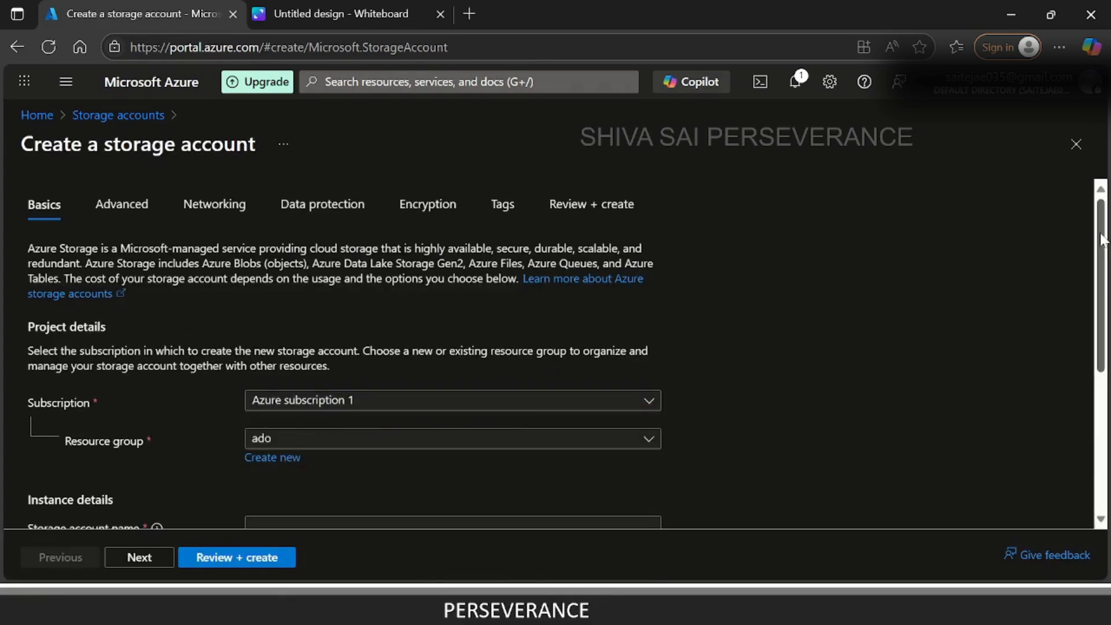
{"action": "scroll", "coordinate": [1101, 239], "scroll_direction": "down", "scroll_amount": 1}
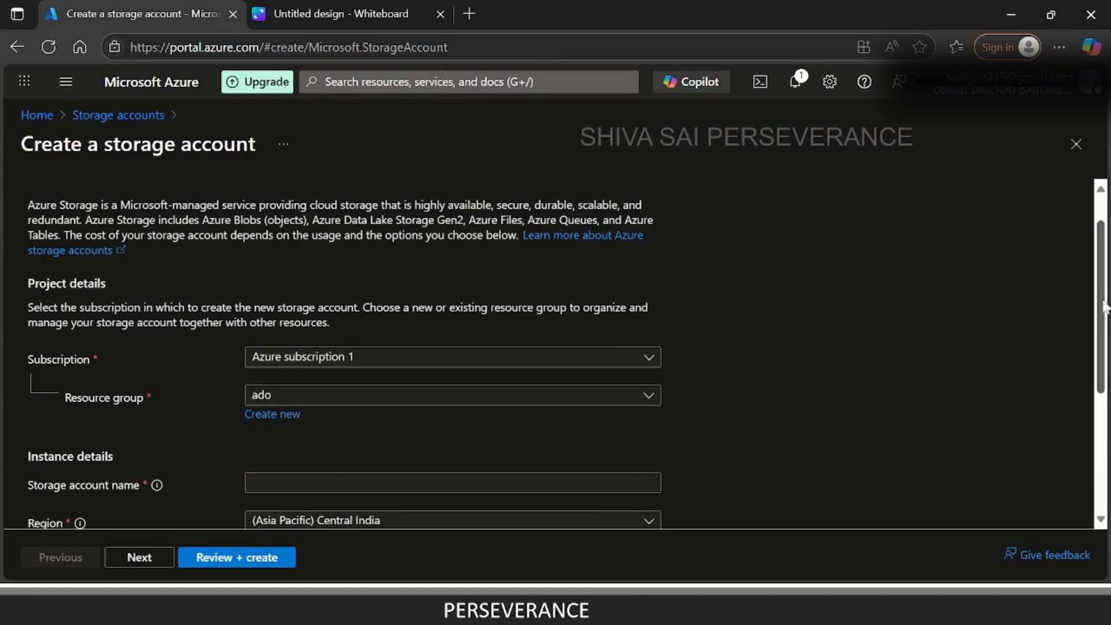
{"action": "scroll", "coordinate": [120, 283], "scroll_direction": "down", "scroll_amount": 3}
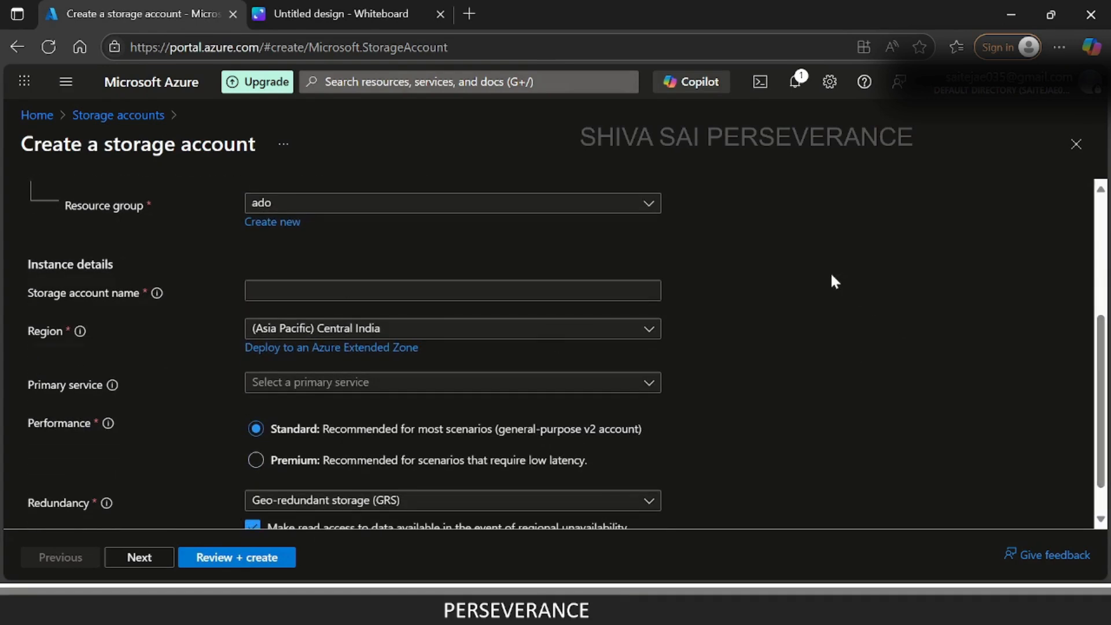
Switch to the Canva whiteboard and draw a large box with the blue pen right of the canvas centre.
{"action": "left_click", "coordinate": [283, 8]}
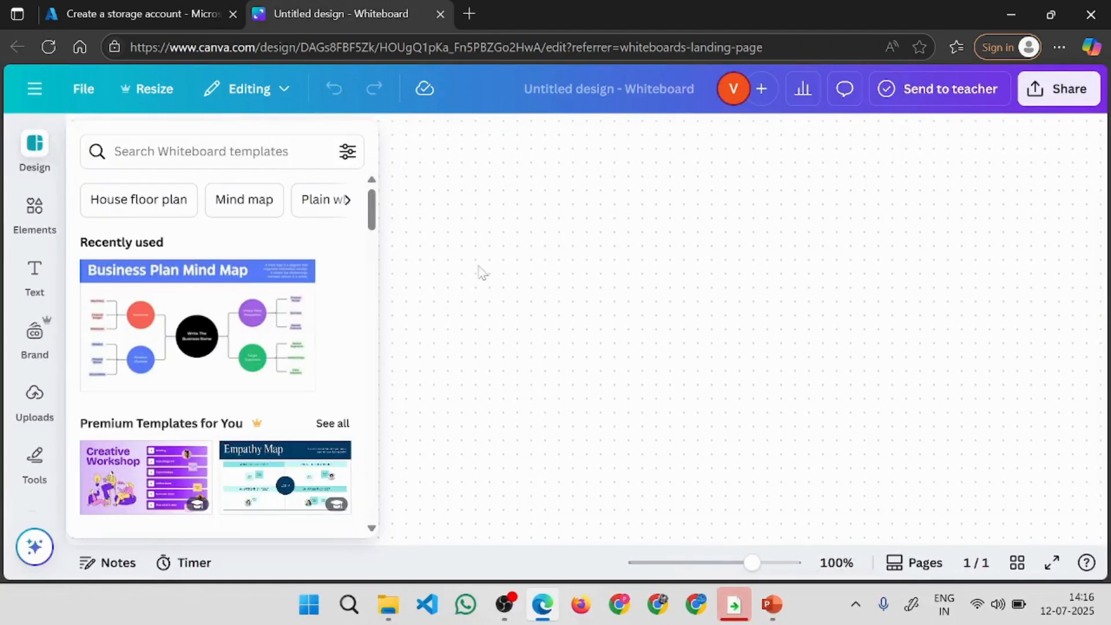
{"action": "left_click", "coordinate": [382, 305]}
{"action": "left_click", "coordinate": [90, 246]}
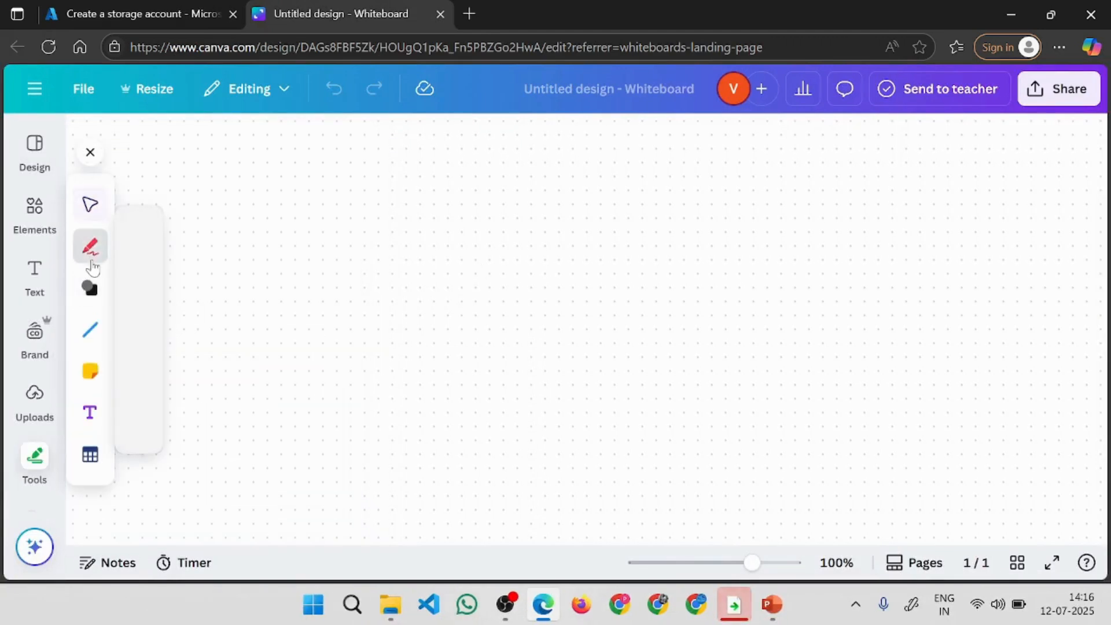
{"action": "left_click", "coordinate": [133, 232]}
{"action": "mouse_move", "coordinate": [503, 239]}
{"action": "left_mouse_down"}
{"action": "mouse_move", "coordinate": [524, 233]}
{"action": "mouse_move", "coordinate": [636, 419]}
{"action": "mouse_move", "coordinate": [529, 242]}
{"action": "left_mouse_up"}
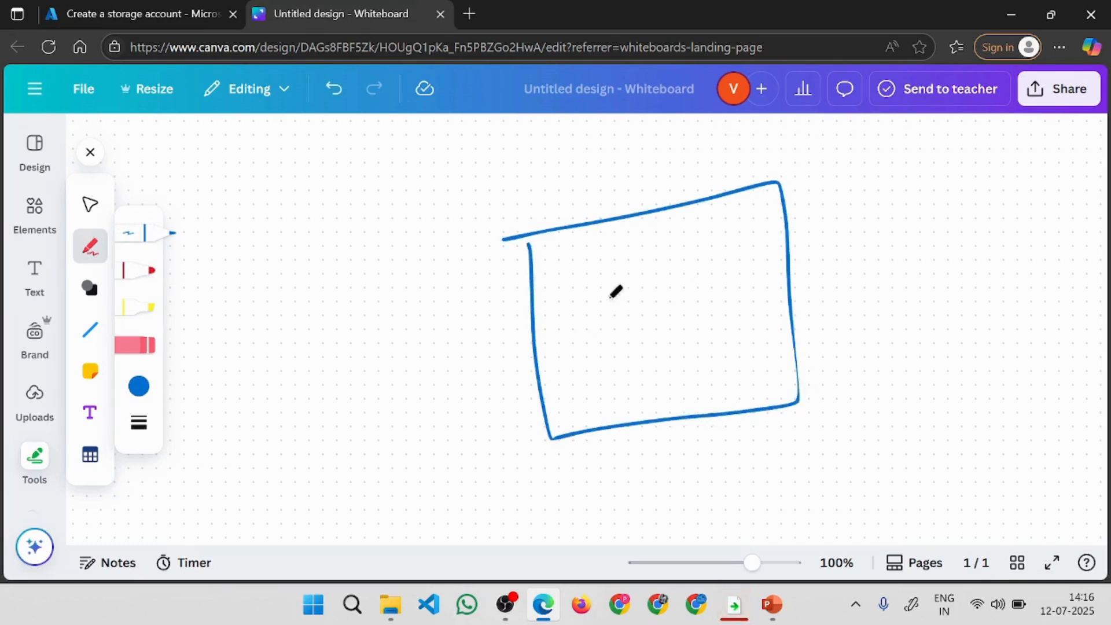
Draw three lines inside the large box, a curly bracket along its right edge and a tick mark beside it.
{"action": "left_click_drag", "start_coordinate": [577, 282], "coordinate": [722, 249]}
{"action": "left_click_drag", "start_coordinate": [579, 320], "coordinate": [720, 293]}
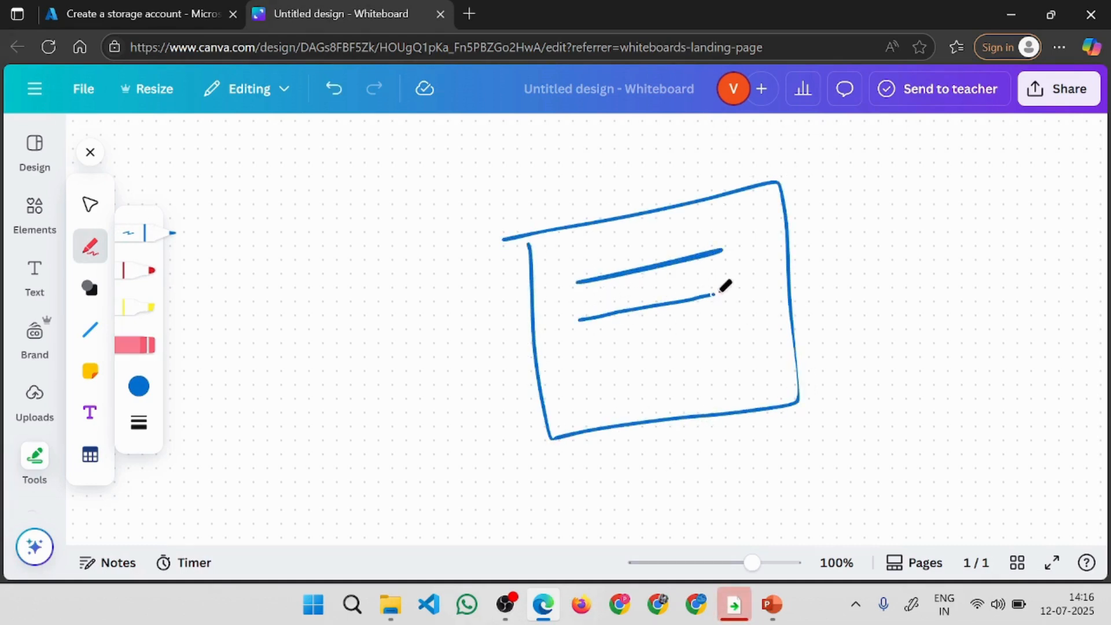
{"action": "left_click_drag", "start_coordinate": [588, 354], "coordinate": [753, 331]}
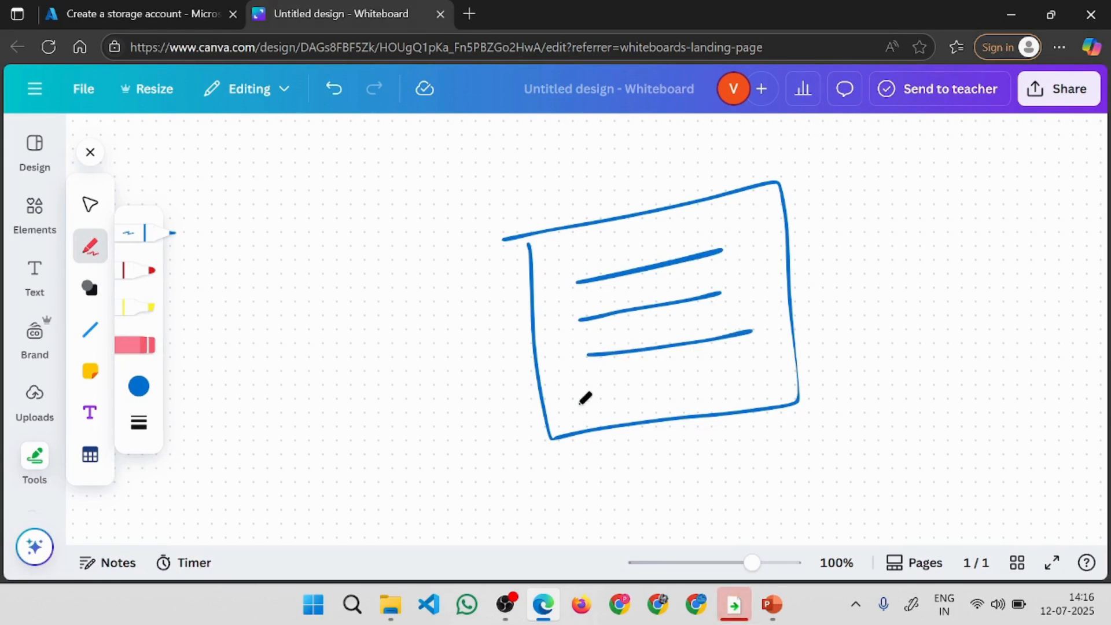
{"action": "mouse_move", "coordinate": [786, 218]}
{"action": "left_mouse_down"}
{"action": "mouse_move", "coordinate": [856, 206]}
{"action": "mouse_move", "coordinate": [880, 377]}
{"action": "mouse_move", "coordinate": [804, 391]}
{"action": "left_mouse_up"}
{"action": "left_click_drag", "start_coordinate": [932, 358], "coordinate": [1033, 259]}
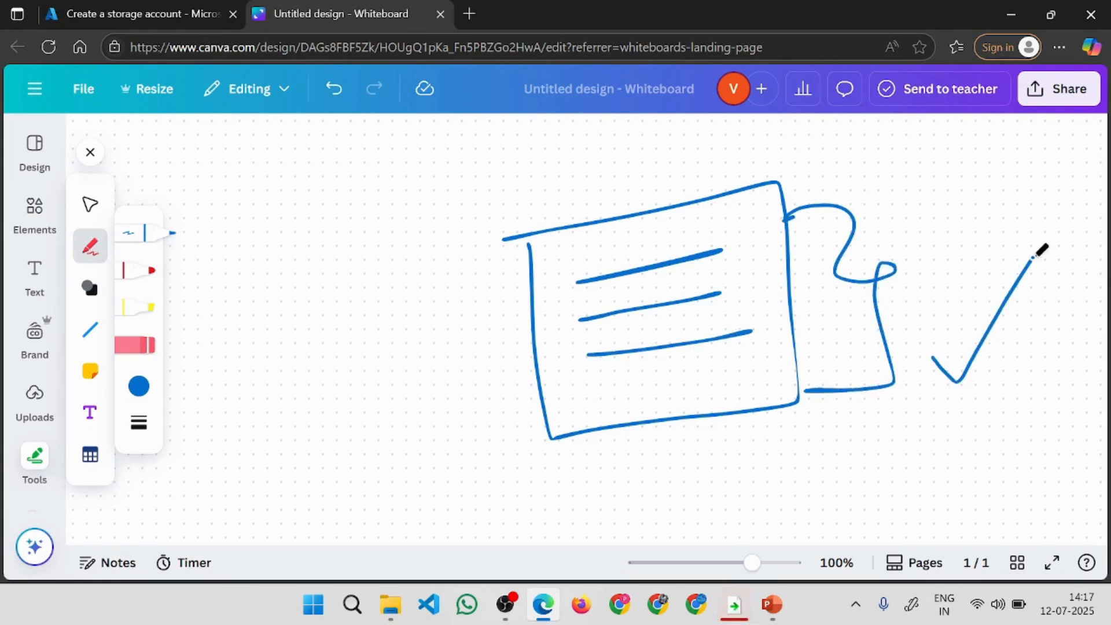
Return to the Azure portal and create a new resource group named storage-apps for the storage account.
{"action": "left_click", "coordinate": [110, 14]}
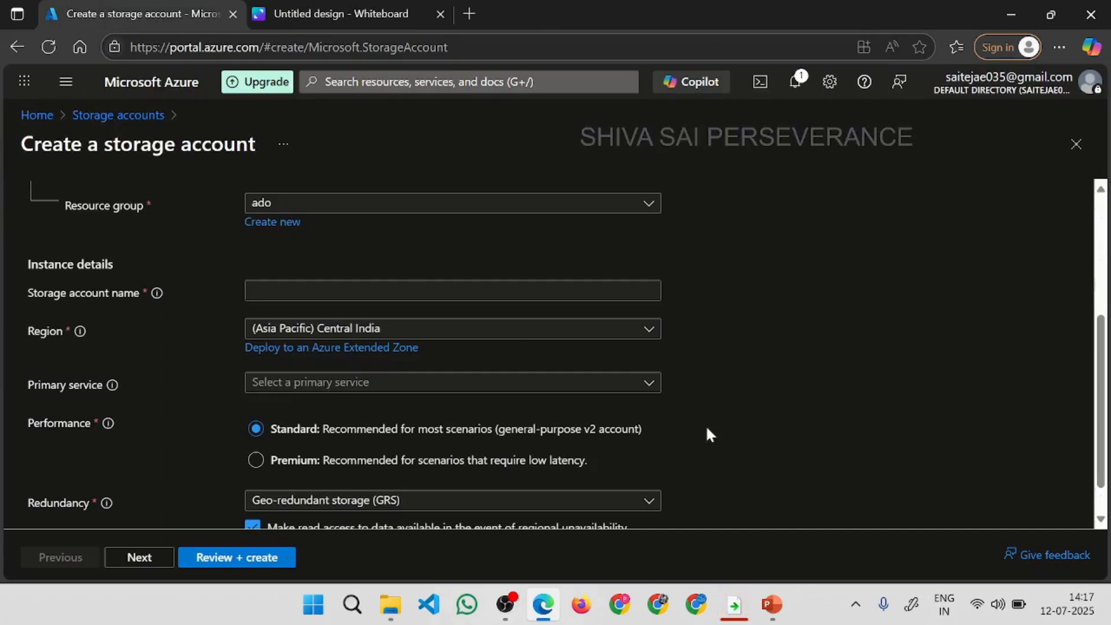
{"action": "left_click", "coordinate": [272, 222]}
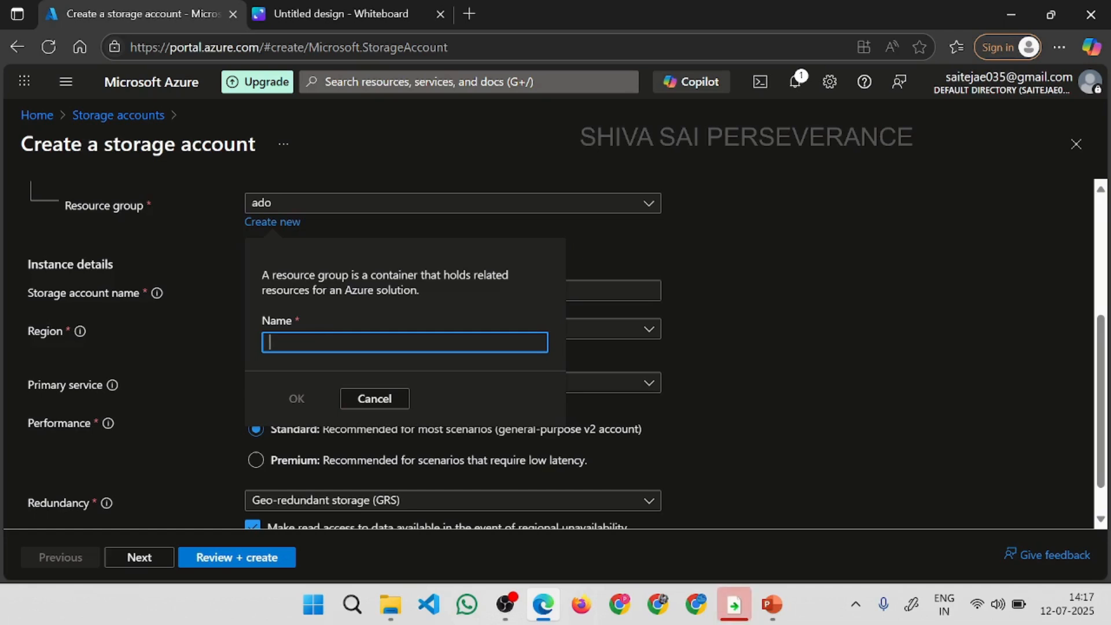
{"action": "type", "text": "storage"}
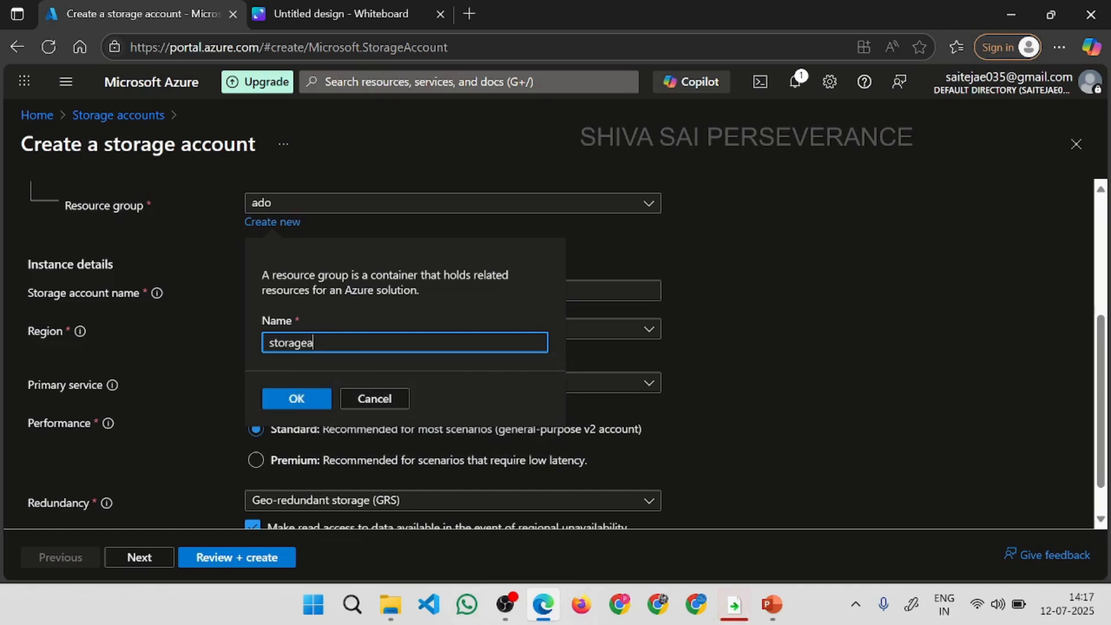
{"action": "type", "text": "4apps"}
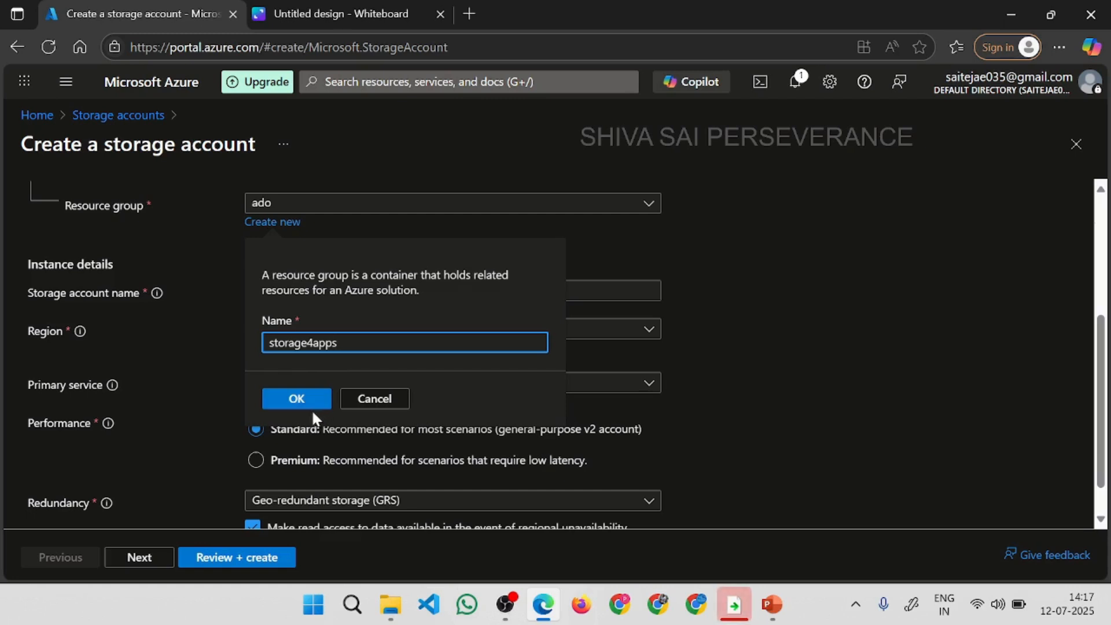
{"action": "key", "text": "BackSpace"}
{"action": "type", "text": "-"}
{"action": "left_click", "coordinate": [299, 401]}
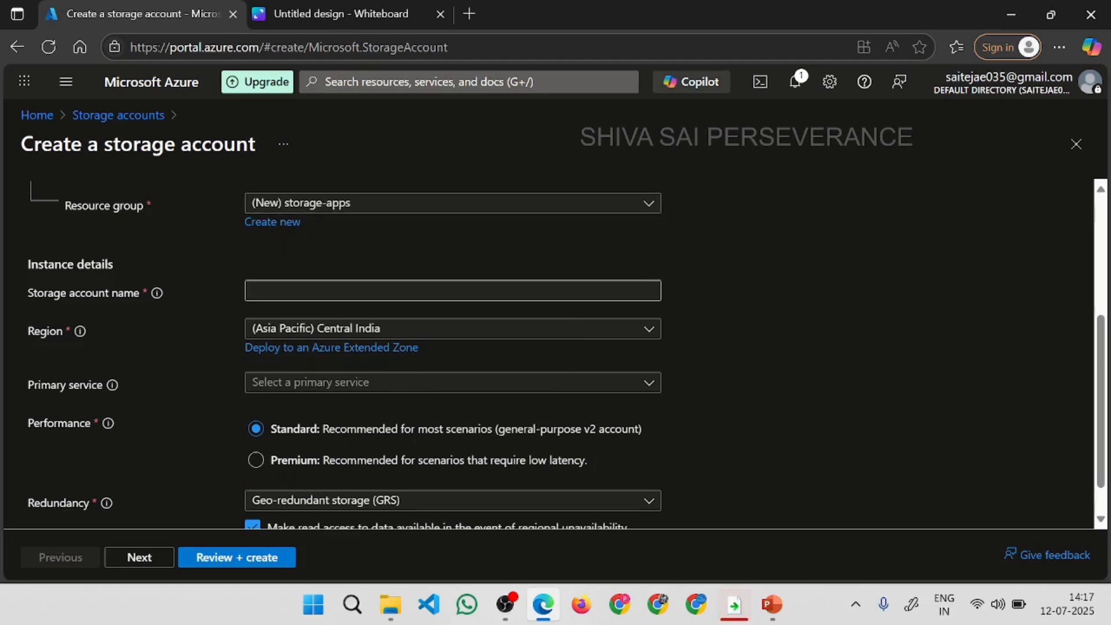
{"action": "left_click", "coordinate": [289, 291]}
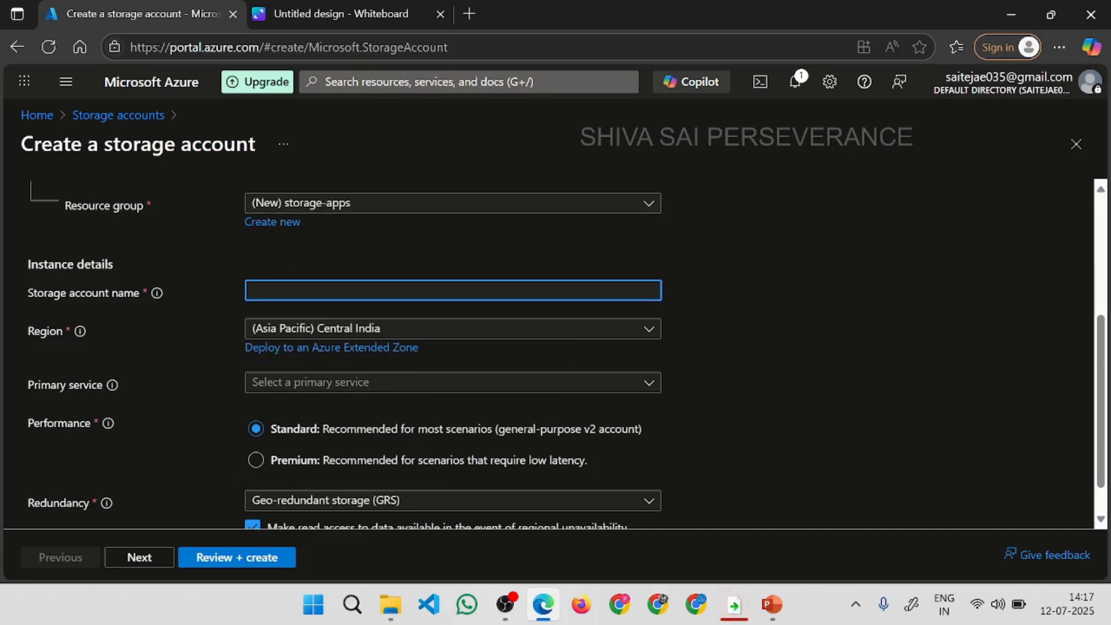
On the Canva whiteboard, draw a curved arrow out of the large box and a smaller pair of nested boxes with a tick.
{"action": "left_click", "coordinate": [423, 13]}
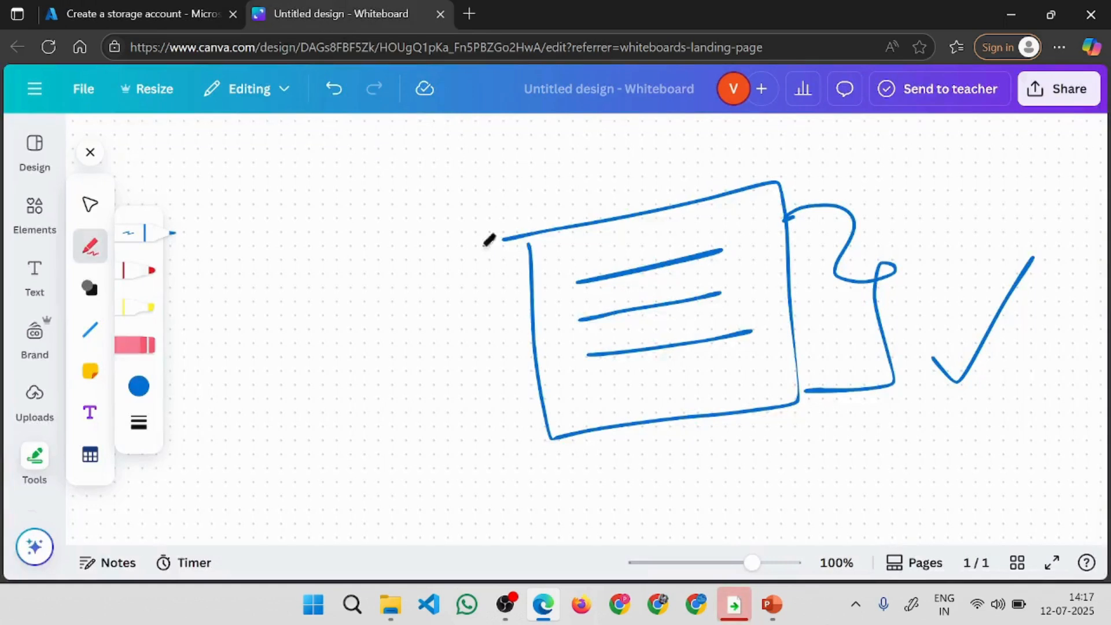
{"action": "mouse_move", "coordinate": [623, 249]}
{"action": "left_mouse_down"}
{"action": "mouse_move", "coordinate": [501, 209]}
{"action": "mouse_move", "coordinate": [379, 307]}
{"action": "left_mouse_up"}
{"action": "mouse_move", "coordinate": [364, 283]}
{"action": "left_mouse_down"}
{"action": "mouse_move", "coordinate": [382, 333]}
{"action": "mouse_move", "coordinate": [480, 309]}
{"action": "left_mouse_up"}
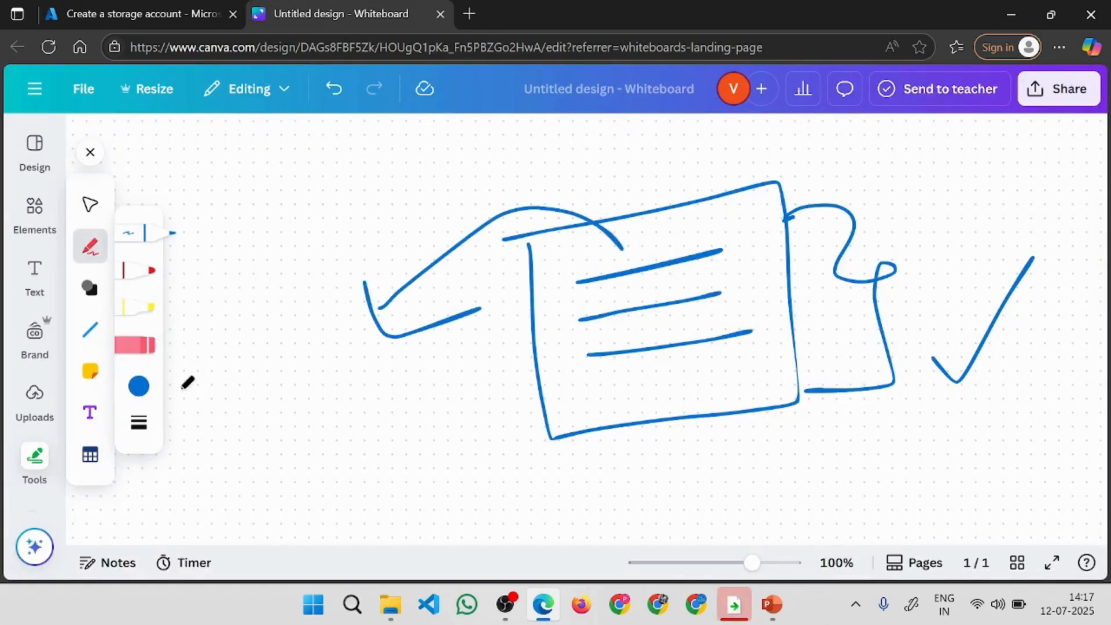
{"action": "mouse_move", "coordinate": [178, 388]}
{"action": "left_mouse_down"}
{"action": "mouse_move", "coordinate": [409, 461]}
{"action": "mouse_move", "coordinate": [174, 442]}
{"action": "mouse_move", "coordinate": [172, 399]}
{"action": "left_mouse_up"}
{"action": "mouse_move", "coordinate": [197, 441]}
{"action": "left_mouse_down"}
{"action": "mouse_move", "coordinate": [332, 455]}
{"action": "mouse_move", "coordinate": [191, 433]}
{"action": "left_mouse_up"}
{"action": "left_click_drag", "start_coordinate": [292, 449], "coordinate": [514, 375]}
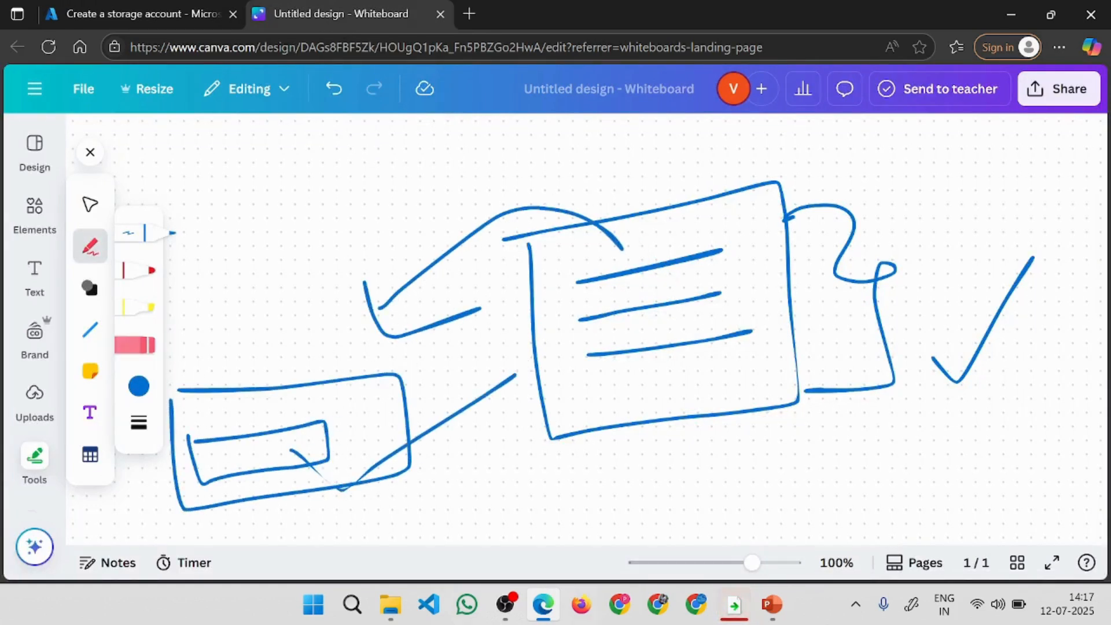
Return to the Azure portal, enter storage-app1 as the storage account name and correct it to storageapp1.
{"action": "left_click", "coordinate": [207, 15]}
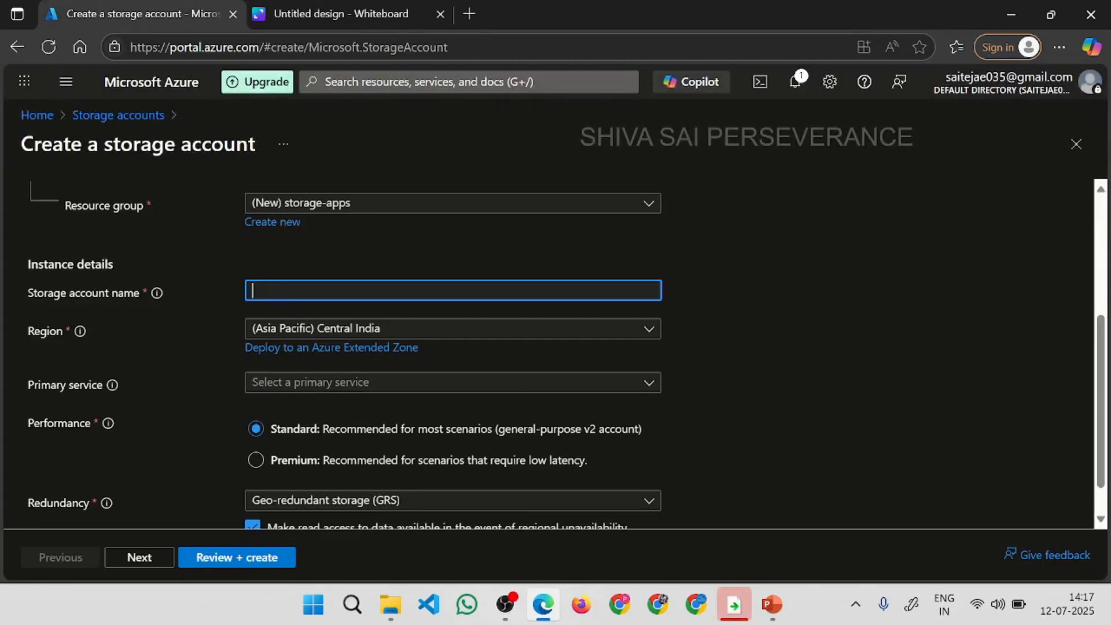
{"action": "type", "text": "storage-a"}
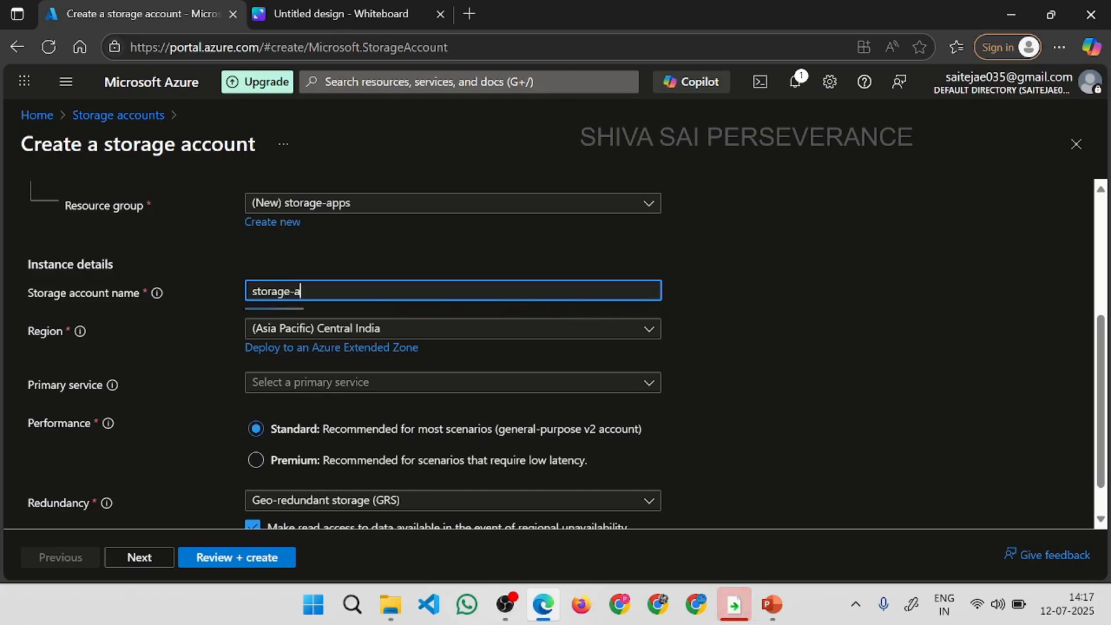
{"action": "type", "text": "pp1"}
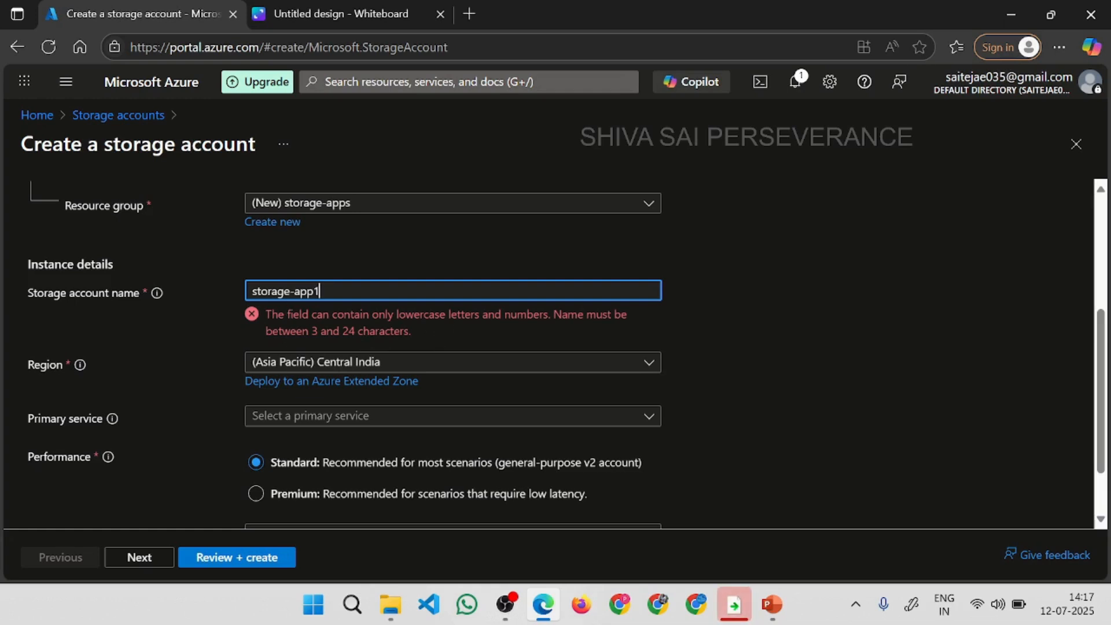
{"action": "key", "text": "BackSpace"}
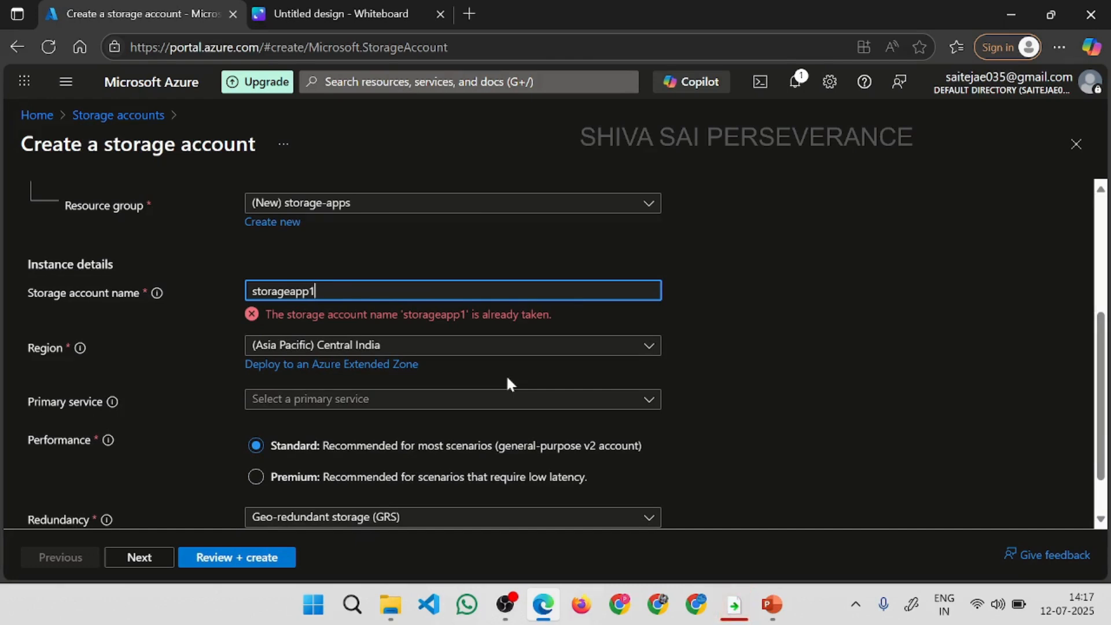
Try storageapp1backups as the storage account name and change it to centralstorageapp1.
{"action": "type", "text": "backups"}
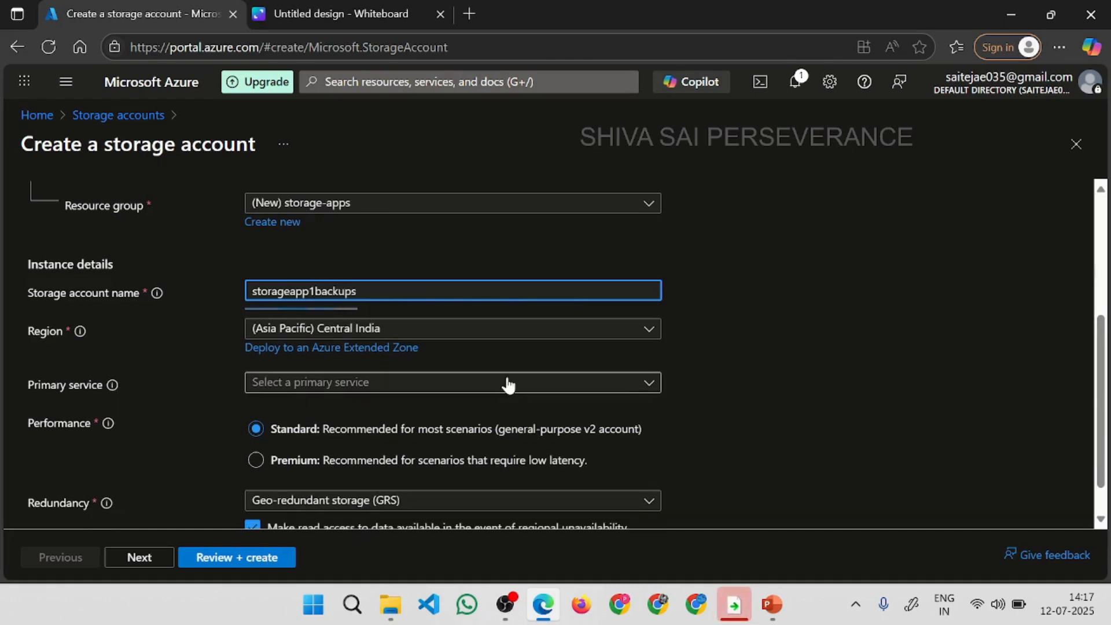
{"action": "double_click", "coordinate": [384, 292]}
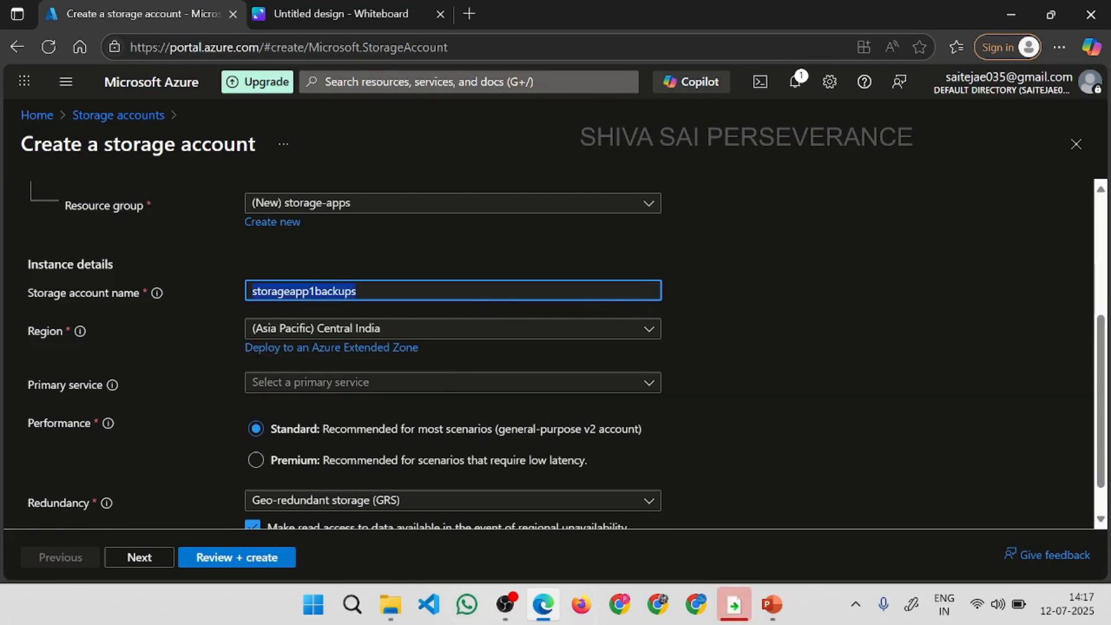
{"action": "key", "text": "End"}
{"action": "key", "text": "BackSpace"}
{"action": "key", "text": "BackSpace"}
{"action": "key", "text": "BackSpace"}
{"action": "key", "text": "BackSpace"}
{"action": "key", "text": "BackSpace"}
{"action": "key", "text": "BackSpace"}
{"action": "key", "text": "BackSpace"}
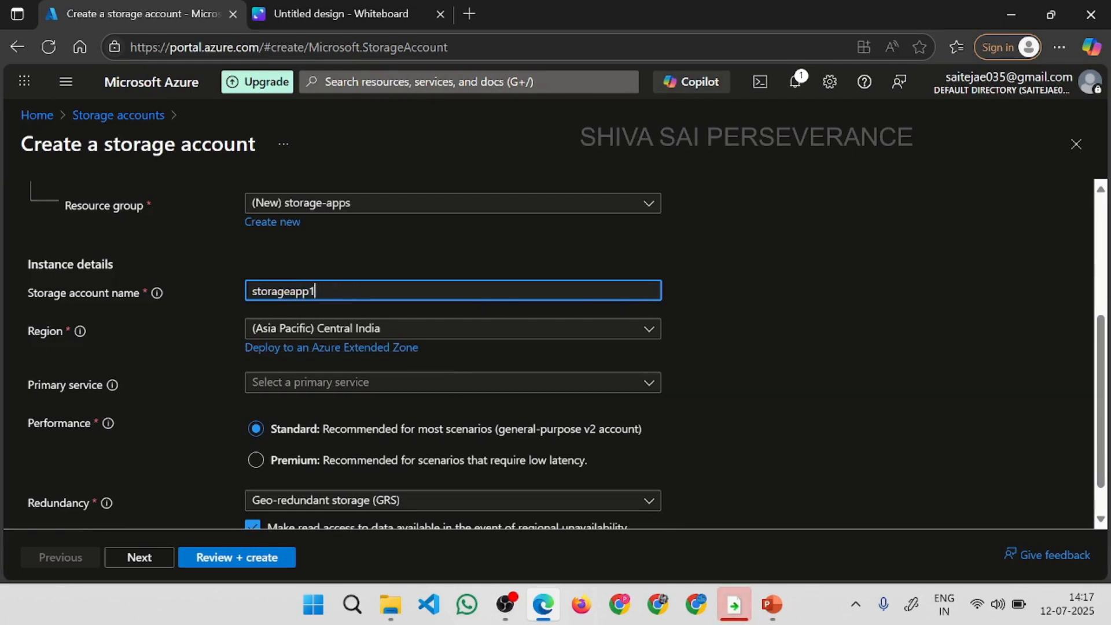
{"action": "key", "text": "Home"}
{"action": "type", "text": "central"}
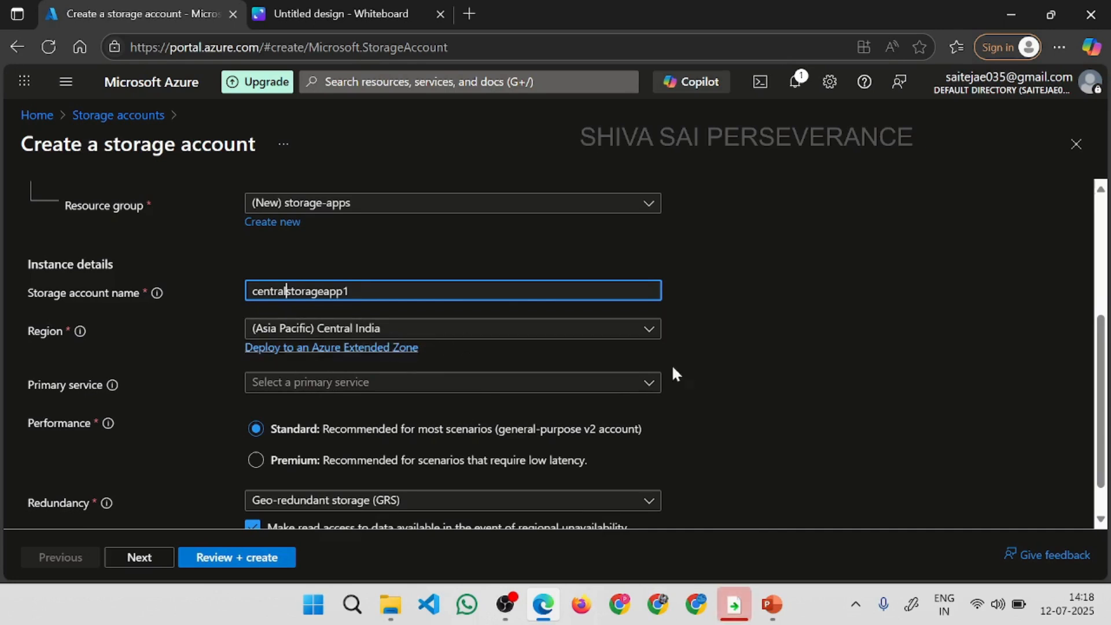
Examine the primary service choices and the redundancy options for the storage account.
{"action": "scroll", "coordinate": [1101, 312], "scroll_direction": "down", "scroll_amount": 1}
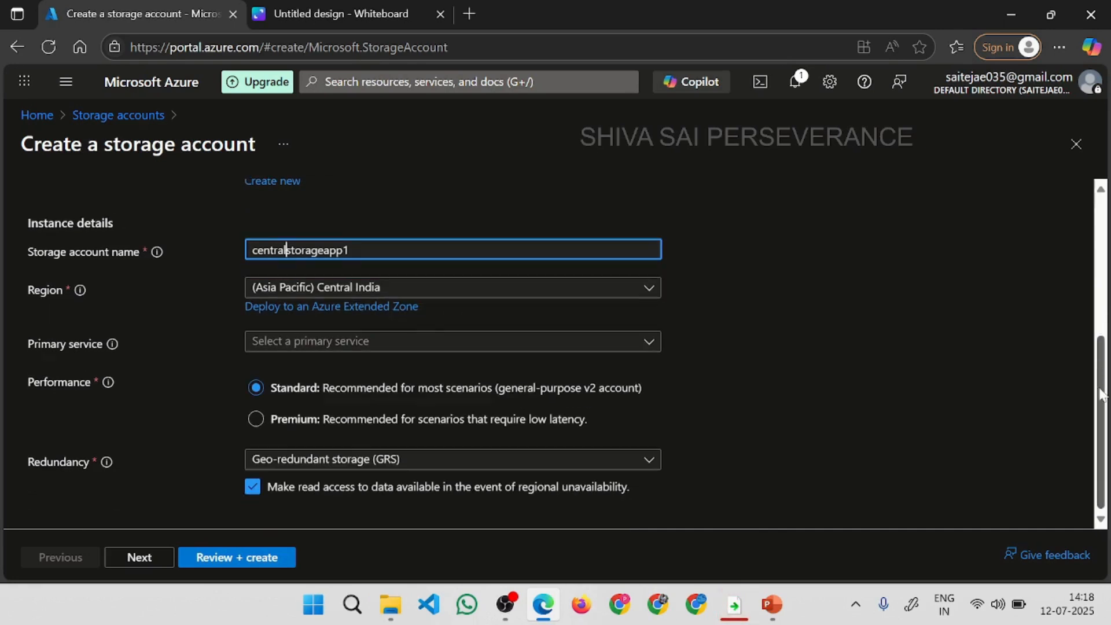
{"action": "left_click", "coordinate": [365, 347]}
{"action": "left_click", "coordinate": [380, 344]}
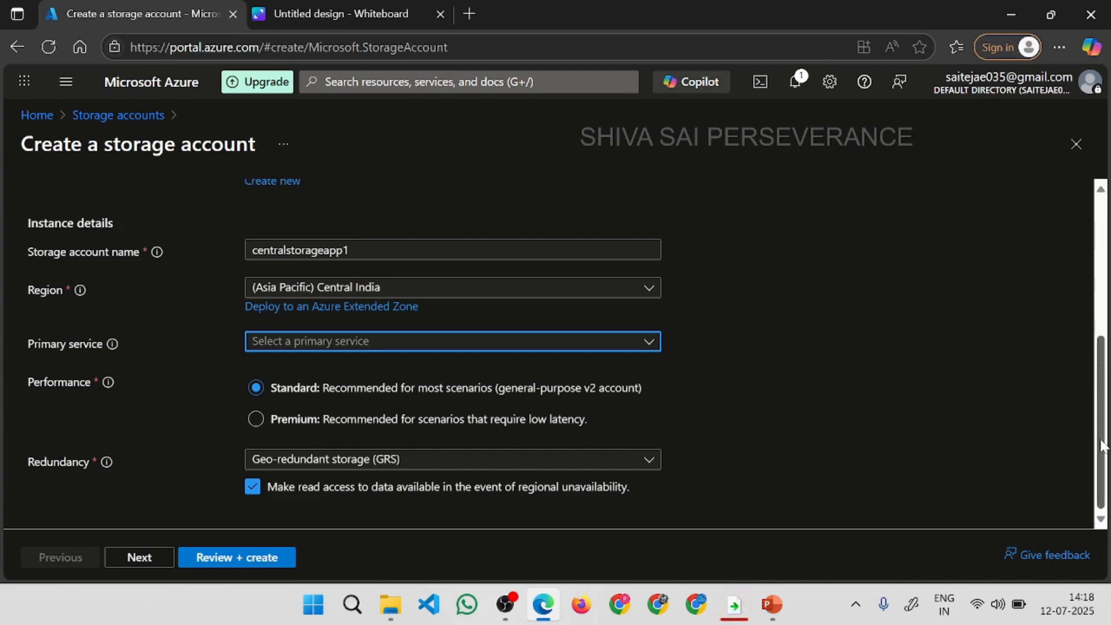
{"action": "left_click", "coordinate": [439, 460]}
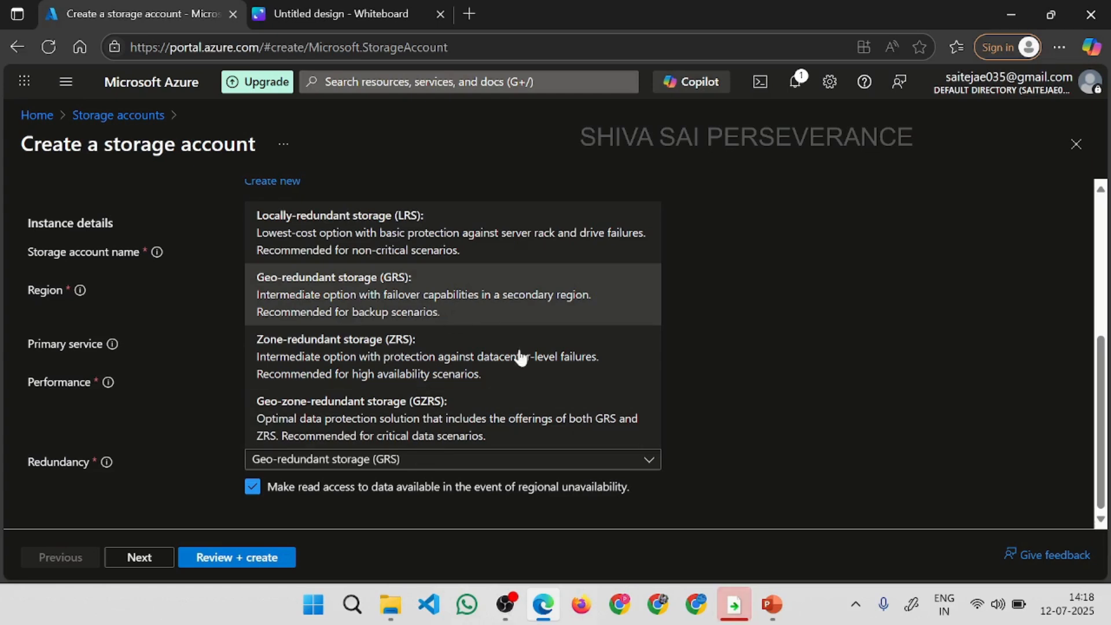
{"action": "left_click", "coordinate": [699, 394]}
Switch to the Canva whiteboard and undo all existing pen strokes to empty the canvas.
{"action": "key", "text": "ctrl+Tab"}
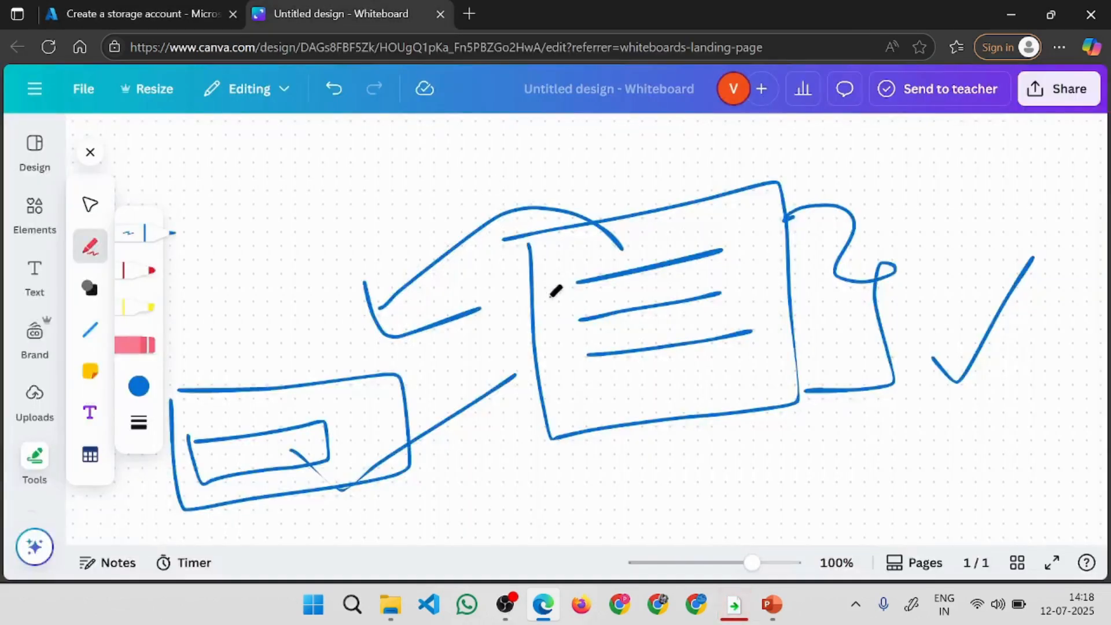
{"action": "key", "text": "ctrl+z"}
{"action": "key", "text": "ctrl+z"}
{"action": "key", "text": "ctrl+z"}
{"action": "key", "text": "ctrl+z"}
{"action": "key", "text": "ctrl+z"}
{"action": "key", "text": "ctrl+z"}
{"action": "key", "text": "ctrl+z"}
{"action": "key", "text": "ctrl+z"}
{"action": "key", "text": "ctrl+z"}
Draw two pairs of nested boxes with the pen, one on each side of the canvas, with a tick in each inner box.
{"action": "mouse_move", "coordinate": [178, 295]}
{"action": "left_mouse_down"}
{"action": "mouse_move", "coordinate": [379, 251]}
{"action": "mouse_move", "coordinate": [207, 465]}
{"action": "mouse_move", "coordinate": [155, 286]}
{"action": "mouse_move", "coordinate": [269, 284]}
{"action": "left_mouse_up"}
{"action": "mouse_move", "coordinate": [214, 350]}
{"action": "left_mouse_down"}
{"action": "mouse_move", "coordinate": [332, 405]}
{"action": "mouse_move", "coordinate": [215, 349]}
{"action": "left_mouse_up"}
{"action": "left_click_drag", "start_coordinate": [266, 382], "coordinate": [304, 395]}
{"action": "left_click_drag", "start_coordinate": [335, 361], "coordinate": [430, 289]}
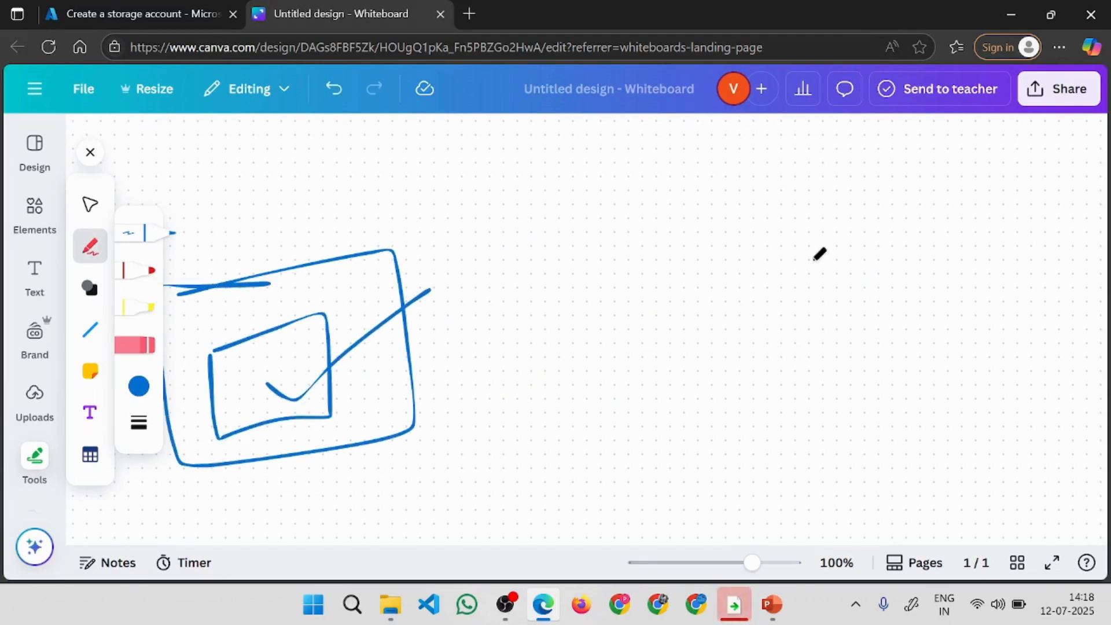
{"action": "mouse_move", "coordinate": [729, 210]}
{"action": "left_mouse_down"}
{"action": "mouse_move", "coordinate": [1006, 155]}
{"action": "mouse_move", "coordinate": [798, 392]}
{"action": "mouse_move", "coordinate": [777, 225]}
{"action": "mouse_move", "coordinate": [987, 292]}
{"action": "mouse_move", "coordinate": [835, 249]}
{"action": "left_mouse_up"}
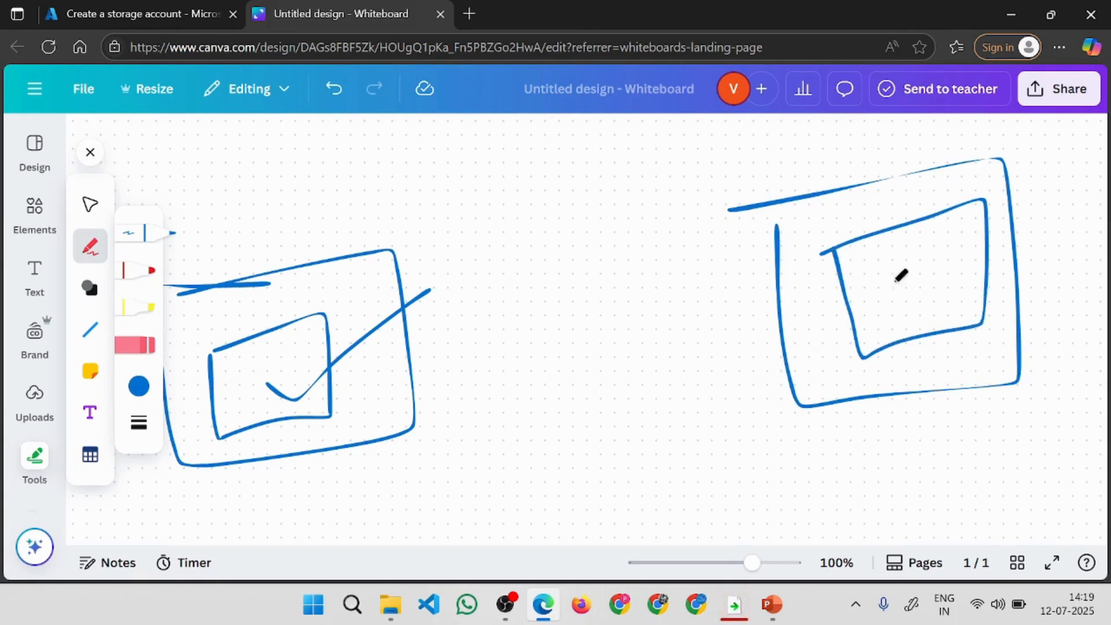
{"action": "left_click_drag", "start_coordinate": [907, 301], "coordinate": [1068, 209]}
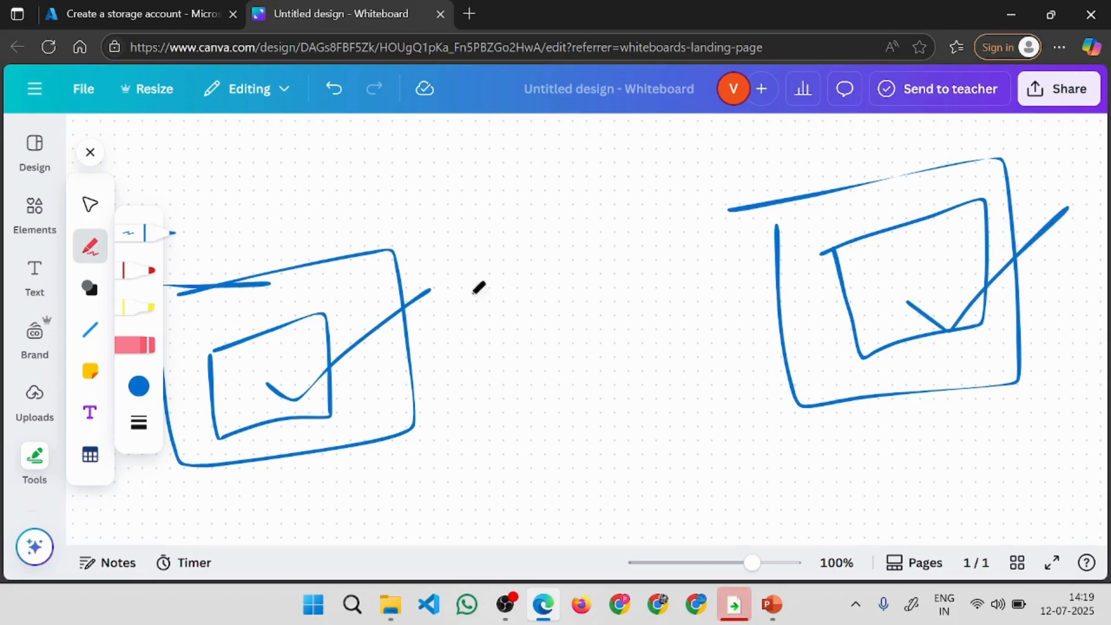
Handwrite the letters LRS with the pen above the nested boxes.
{"action": "left_click_drag", "start_coordinate": [346, 154], "coordinate": [406, 215]}
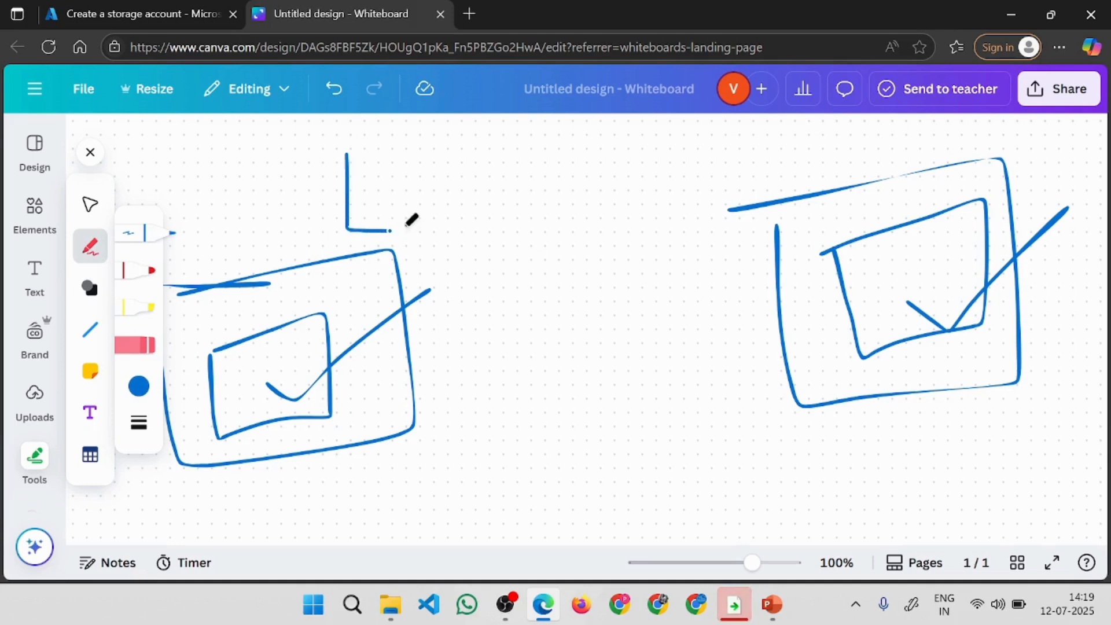
{"action": "left_click_drag", "start_coordinate": [402, 160], "coordinate": [482, 218]}
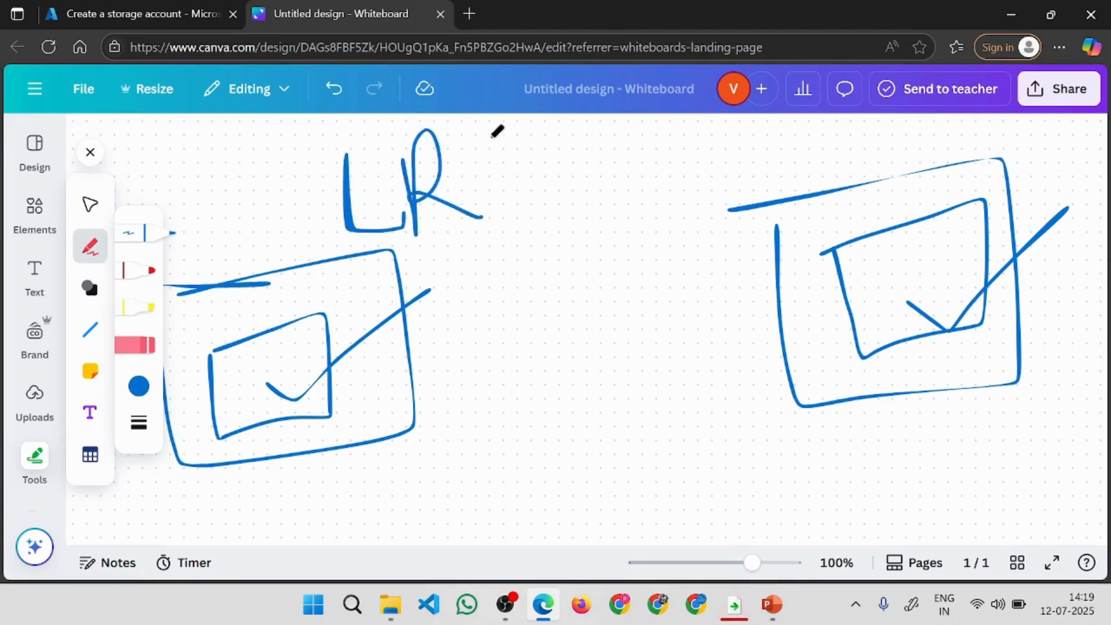
{"action": "left_click_drag", "start_coordinate": [492, 127], "coordinate": [432, 244]}
Switch to the Azure portal, set the redundancy to Locally-redundant storage (LRS) and proceed to reviewing the storage account.
{"action": "left_click", "coordinate": [154, 13]}
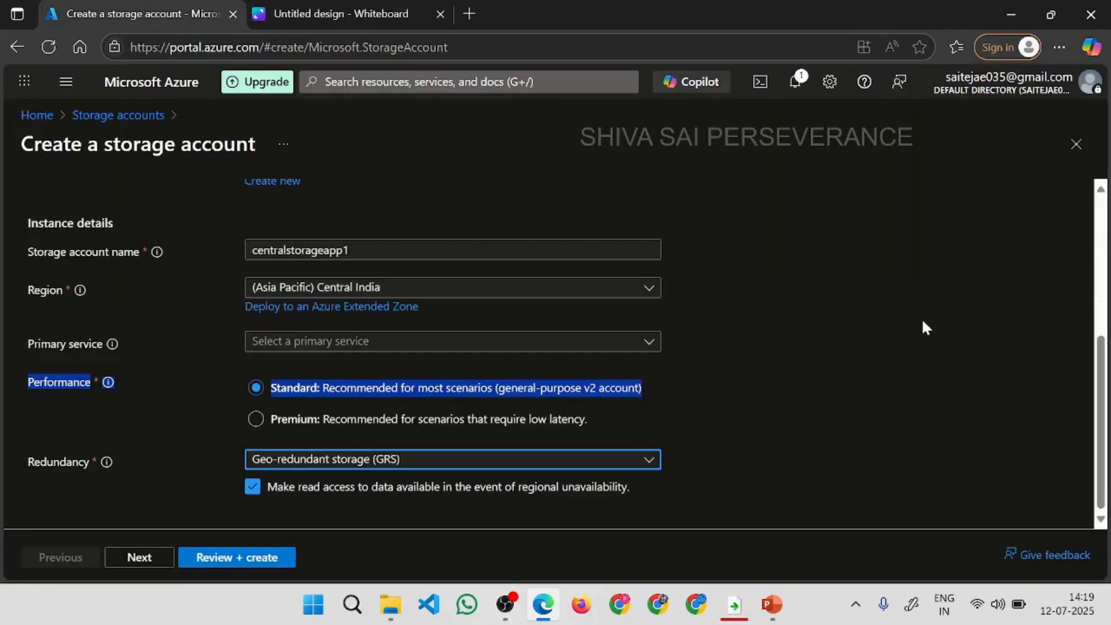
{"action": "left_click", "coordinate": [416, 463]}
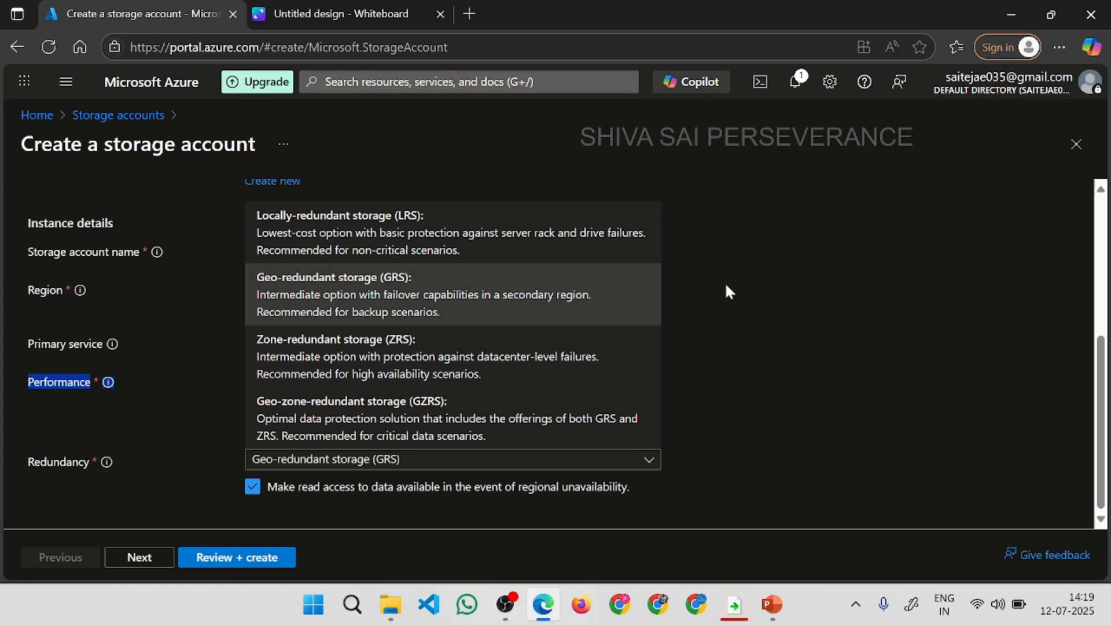
{"action": "left_click", "coordinate": [381, 232]}
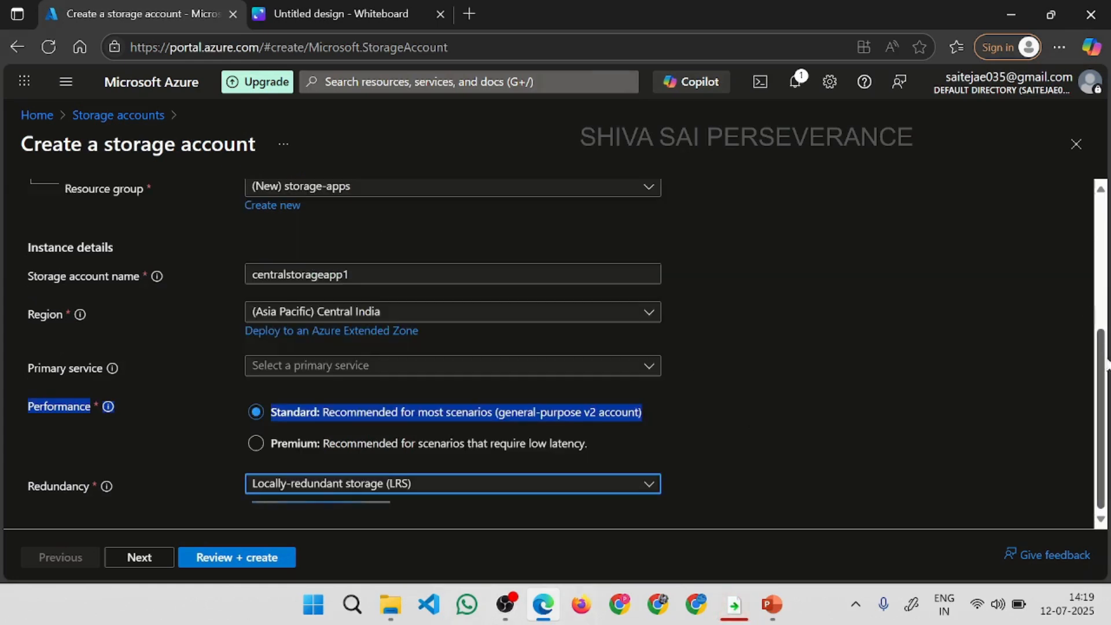
{"action": "left_click", "coordinate": [227, 559]}
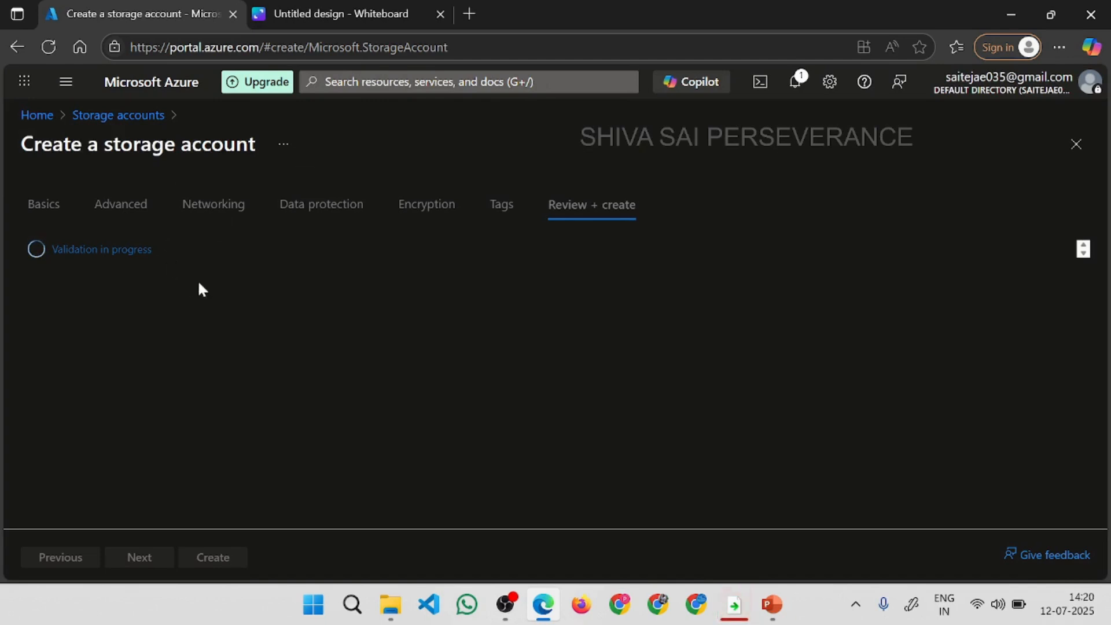
Switch to the Canva whiteboard and clear the canvas by undoing all the box and letter strokes.
{"action": "left_click", "coordinate": [341, 11]}
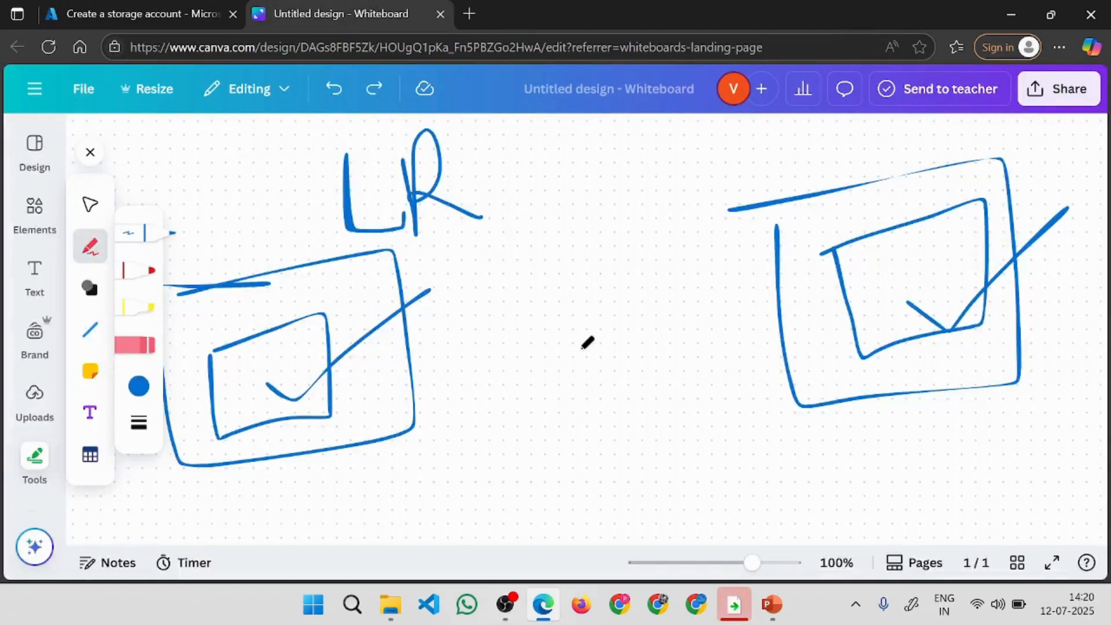
{"action": "key", "text": "ctrl+z"}
{"action": "key", "text": "ctrl+z"}
{"action": "key", "text": "ctrl+z"}
{"action": "key", "text": "ctrl+z"}
{"action": "key", "text": "ctrl+z"}
{"action": "key", "text": "ctrl+z"}
{"action": "key", "text": "ctrl+z"}
{"action": "key", "text": "ctrl+z"}
{"action": "key", "text": "ctrl+z"}
{"action": "key", "text": "ctrl+z"}
{"action": "key", "text": "ctrl+z"}
{"action": "key", "text": "ctrl+z"}
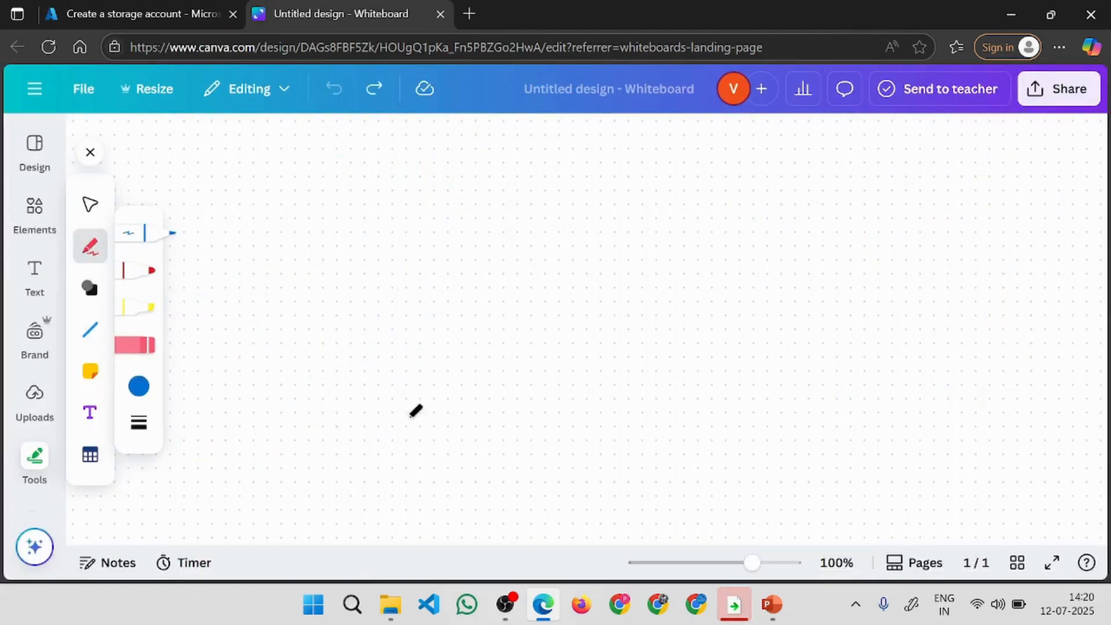
{"action": "key", "text": "super+d"}
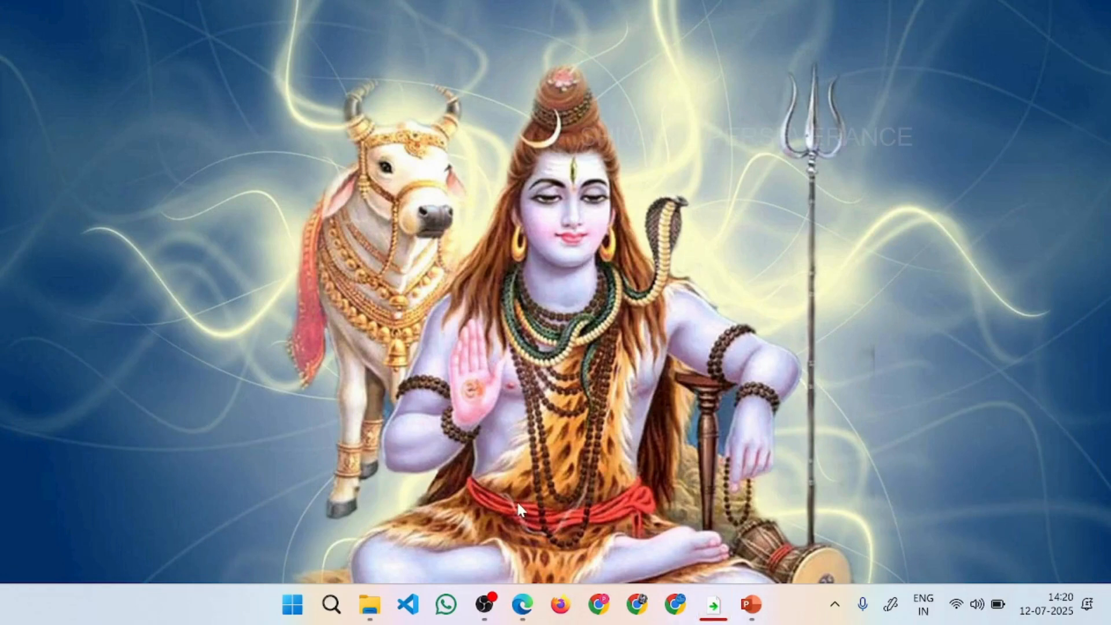
{"action": "left_click", "coordinate": [523, 605]}
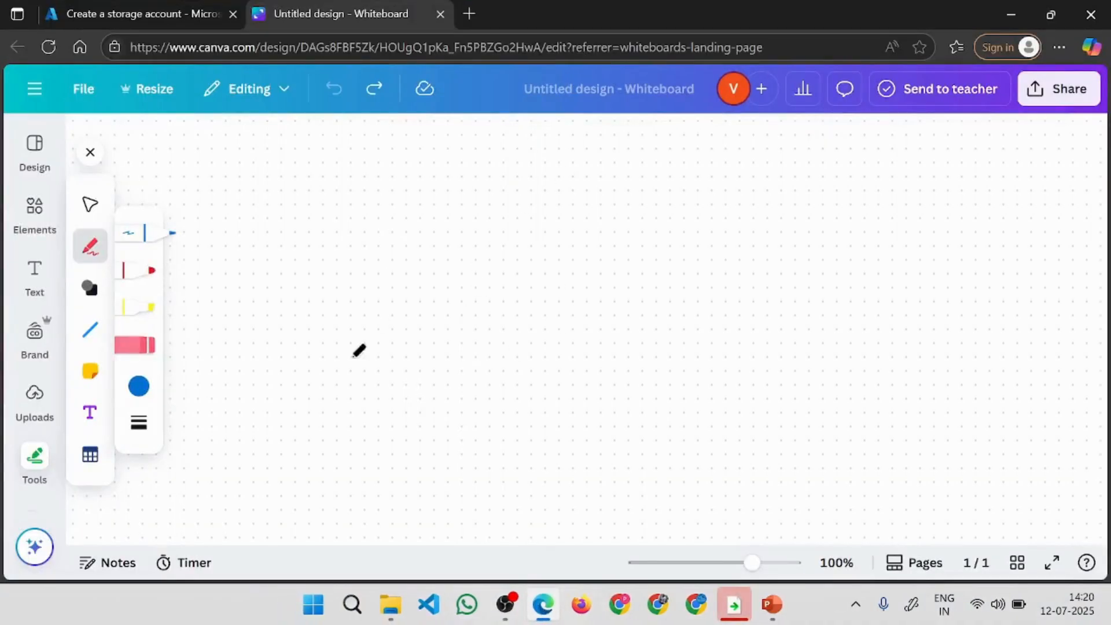
Draw a wide box near the top of the canvas with the letters AFS inside, underlined twice.
{"action": "mouse_move", "coordinate": [360, 159]}
{"action": "left_mouse_down"}
{"action": "mouse_move", "coordinate": [672, 128]}
{"action": "mouse_move", "coordinate": [363, 316]}
{"action": "mouse_move", "coordinate": [423, 157]}
{"action": "left_mouse_up"}
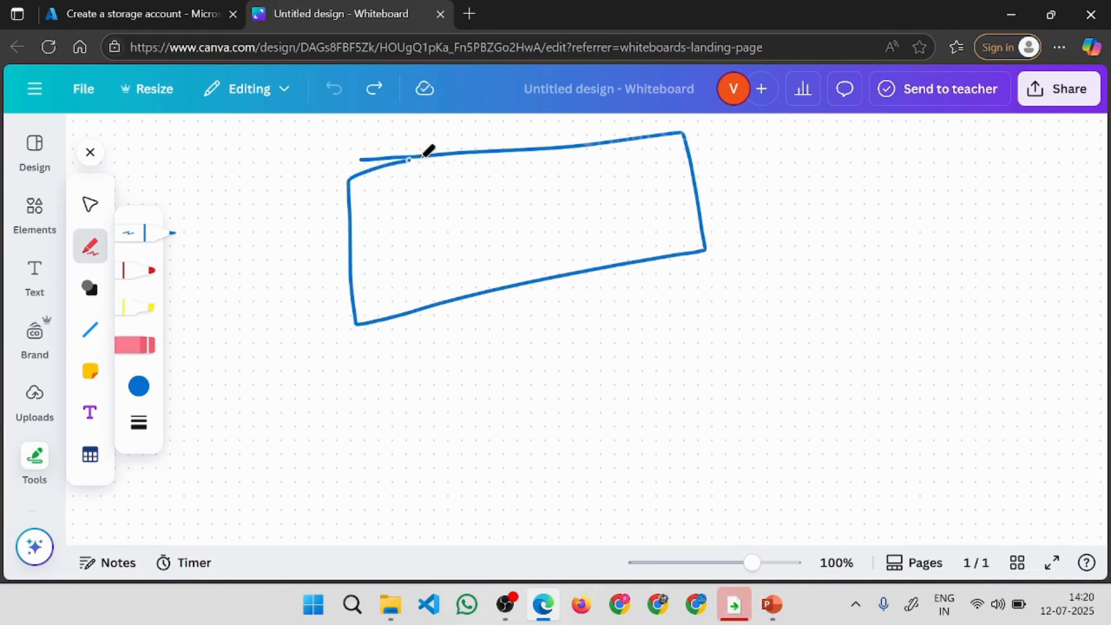
{"action": "left_click_drag", "start_coordinate": [427, 269], "coordinate": [470, 250]}
{"action": "left_click_drag", "start_coordinate": [485, 211], "coordinate": [501, 200]}
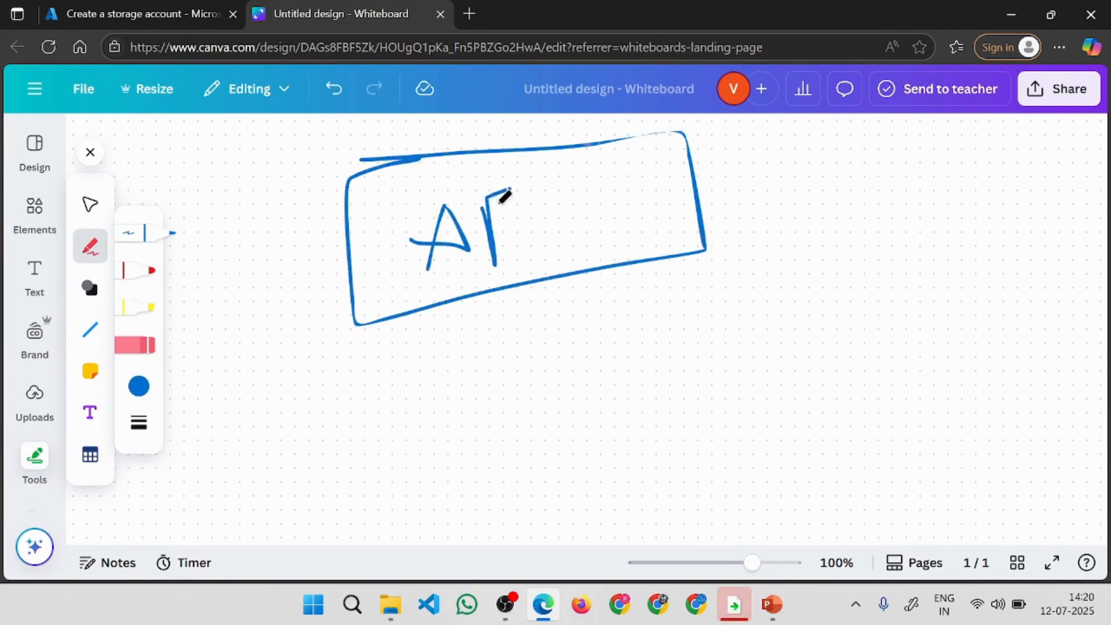
{"action": "left_click_drag", "start_coordinate": [474, 244], "coordinate": [530, 225]}
{"action": "mouse_move", "coordinate": [533, 179]}
{"action": "left_mouse_down"}
{"action": "mouse_move", "coordinate": [504, 269]}
{"action": "mouse_move", "coordinate": [586, 236]}
{"action": "left_mouse_up"}
{"action": "left_click_drag", "start_coordinate": [531, 286], "coordinate": [624, 228]}
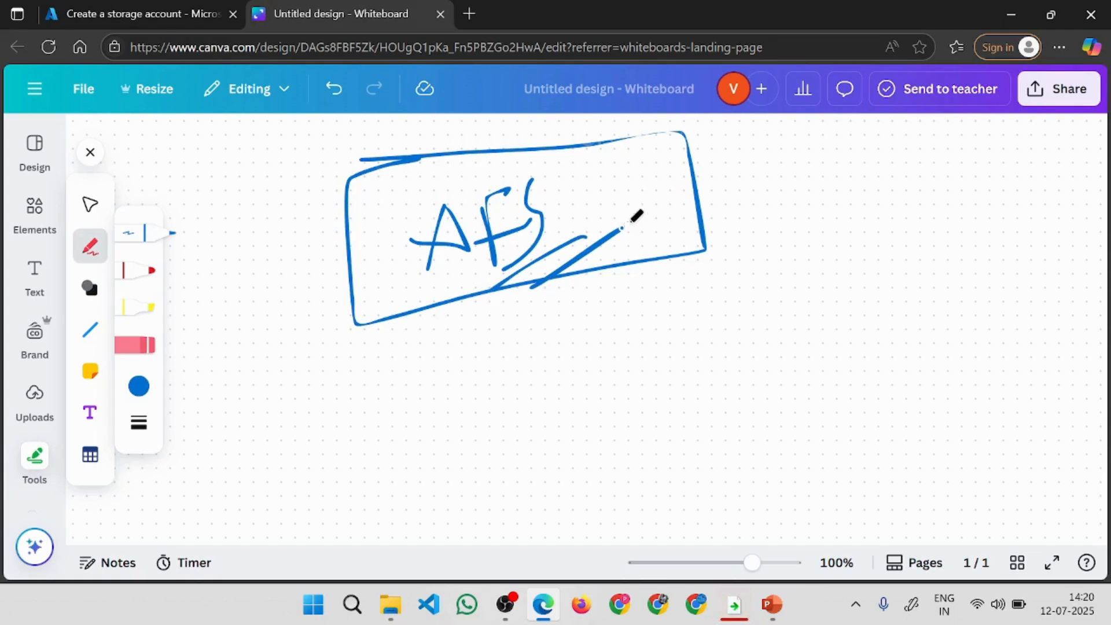
{"action": "left_click_drag", "start_coordinate": [586, 197], "coordinate": [833, 128]}
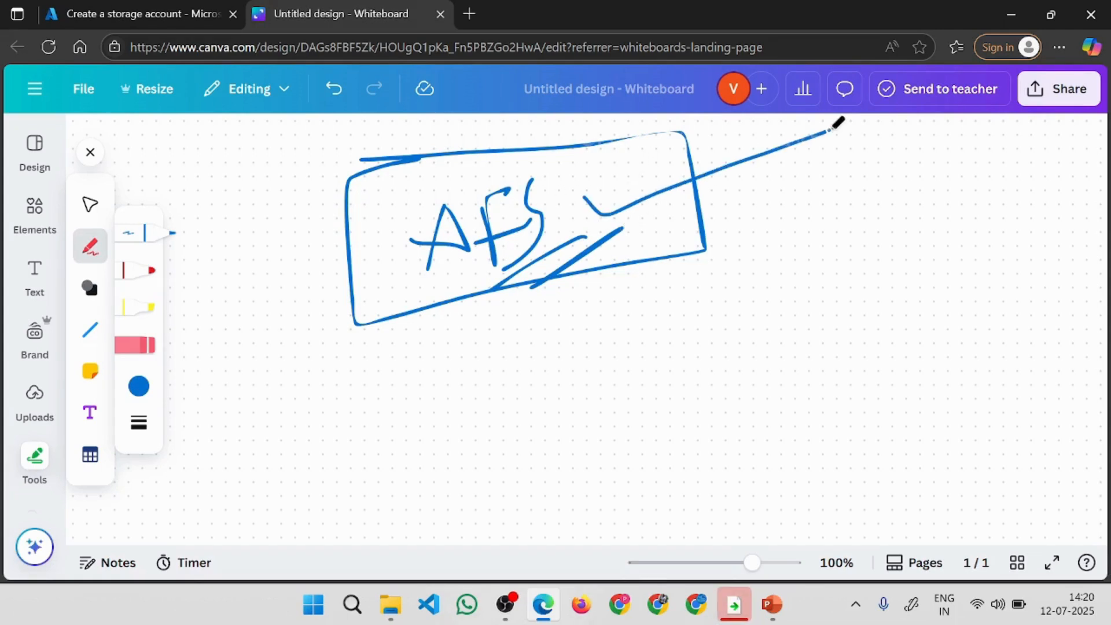
{"action": "key", "text": "ctrl+z"}
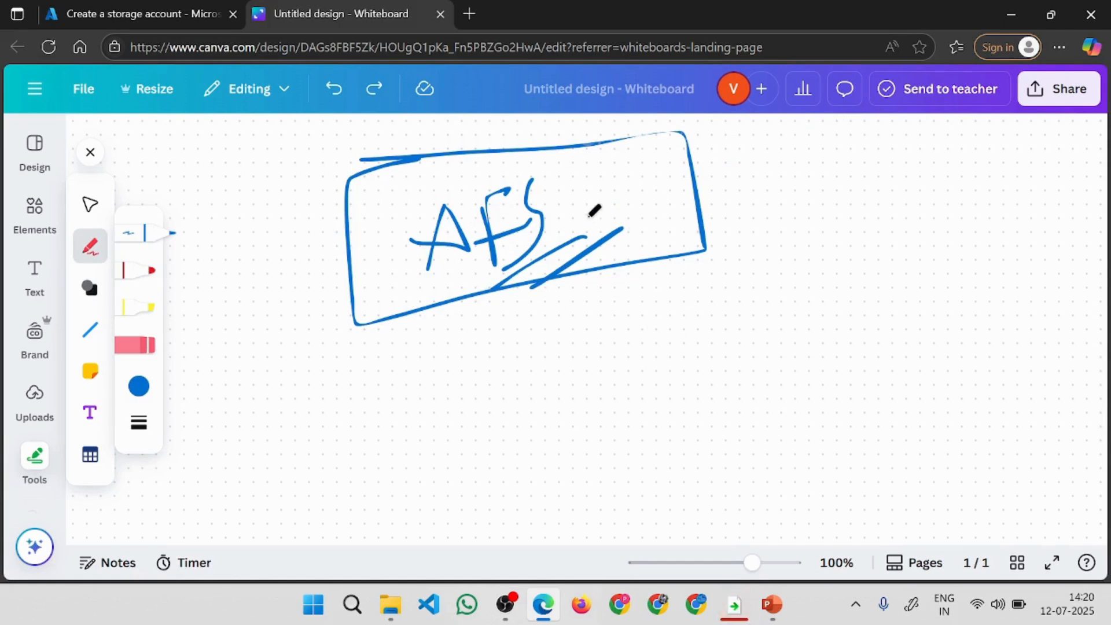
Draw a curved arrow leading down from the AFS box and a computer monitor below it containing a small box.
{"action": "mouse_move", "coordinate": [587, 216]}
{"action": "left_mouse_down"}
{"action": "mouse_move", "coordinate": [789, 179]}
{"action": "mouse_move", "coordinate": [804, 310]}
{"action": "mouse_move", "coordinate": [862, 321]}
{"action": "left_mouse_up"}
{"action": "mouse_move", "coordinate": [517, 392]}
{"action": "left_mouse_down"}
{"action": "mouse_move", "coordinate": [694, 446]}
{"action": "mouse_move", "coordinate": [498, 392]}
{"action": "left_mouse_up"}
{"action": "mouse_move", "coordinate": [586, 502]}
{"action": "left_mouse_down"}
{"action": "mouse_move", "coordinate": [622, 495]}
{"action": "mouse_move", "coordinate": [571, 515]}
{"action": "left_mouse_up"}
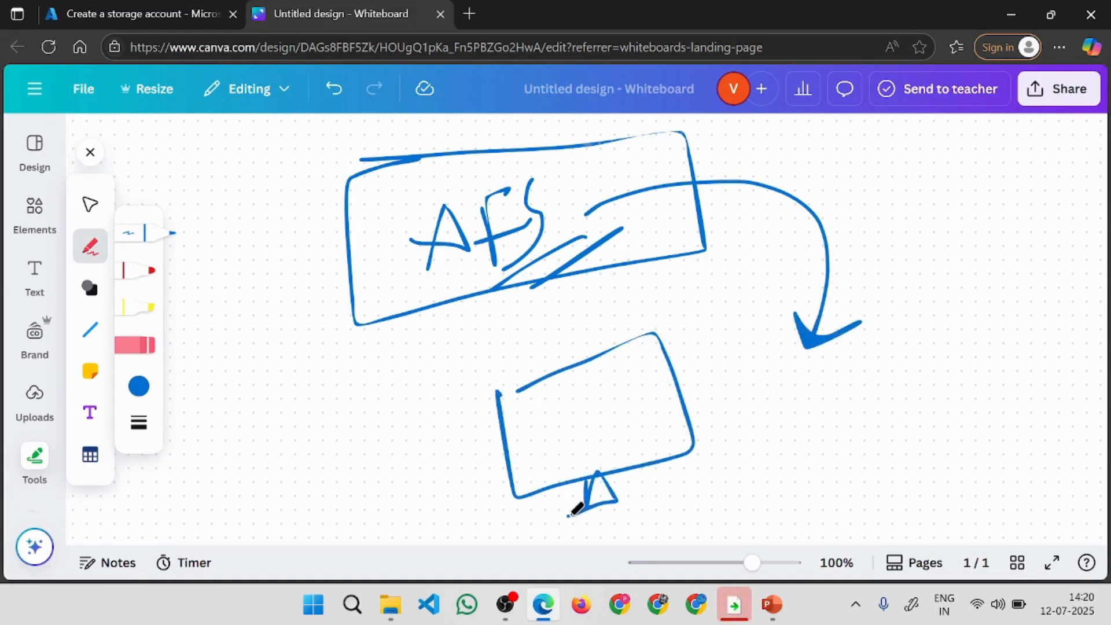
{"action": "key", "text": "super+d"}
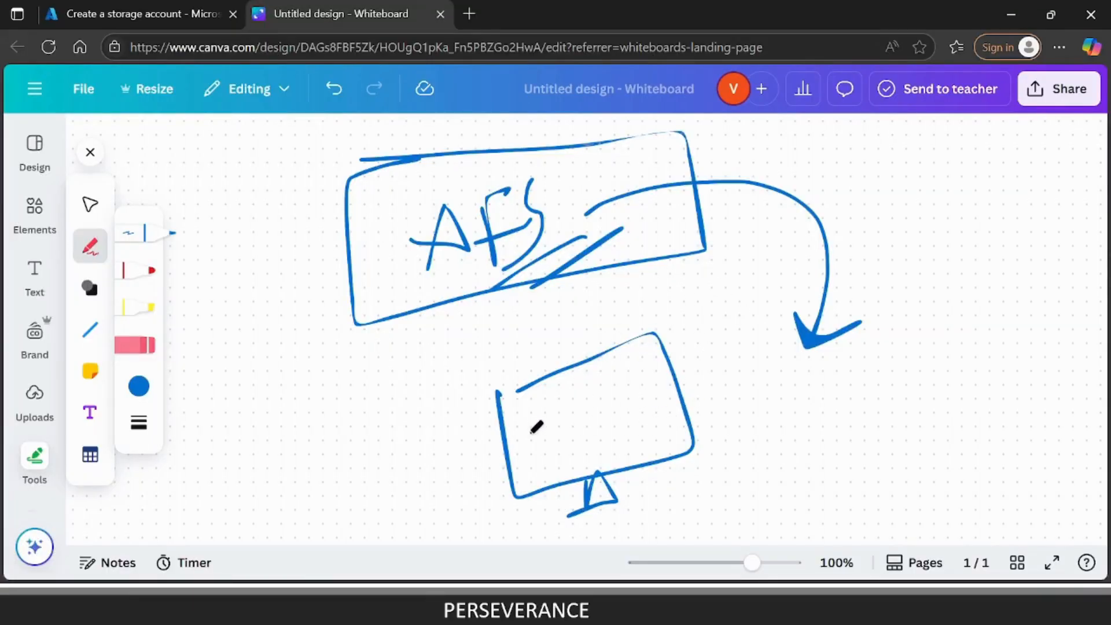
{"action": "mouse_move", "coordinate": [531, 422]}
{"action": "left_mouse_down"}
{"action": "mouse_move", "coordinate": [557, 404]}
{"action": "mouse_move", "coordinate": [537, 455]}
{"action": "mouse_move", "coordinate": [534, 413]}
{"action": "mouse_move", "coordinate": [531, 423]}
{"action": "left_mouse_up"}
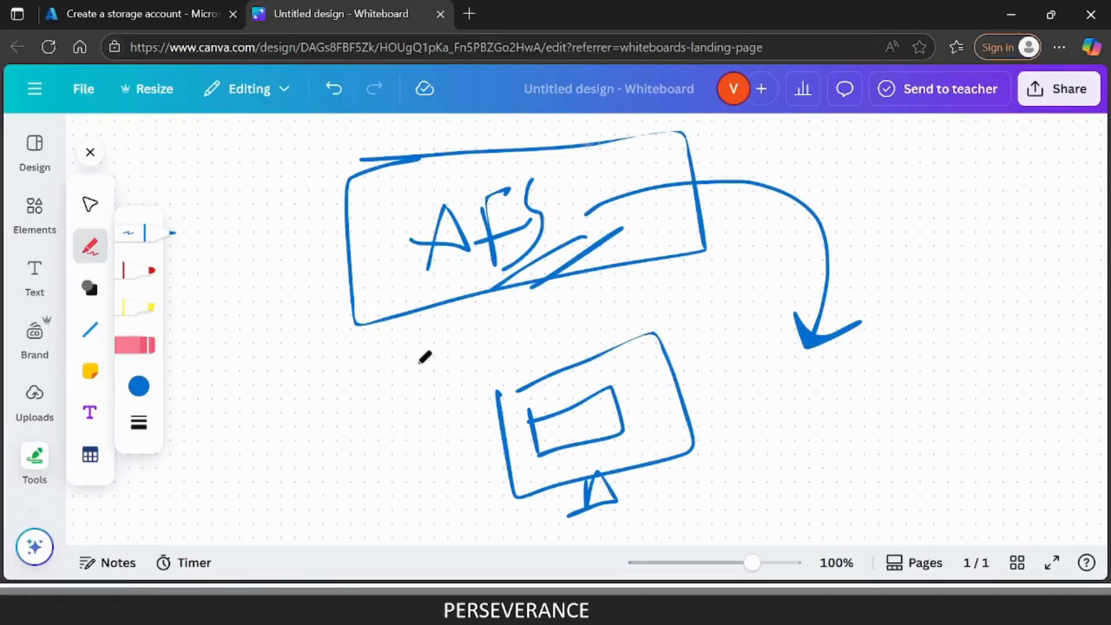
Add ticks to the AFS box, the monitor and its inner box, plus two arrows into the AFS box, one from the inner box.
{"action": "mouse_move", "coordinate": [566, 177]}
{"action": "left_mouse_down"}
{"action": "mouse_move", "coordinate": [648, 174]}
{"action": "mouse_move", "coordinate": [772, 132]}
{"action": "left_mouse_up"}
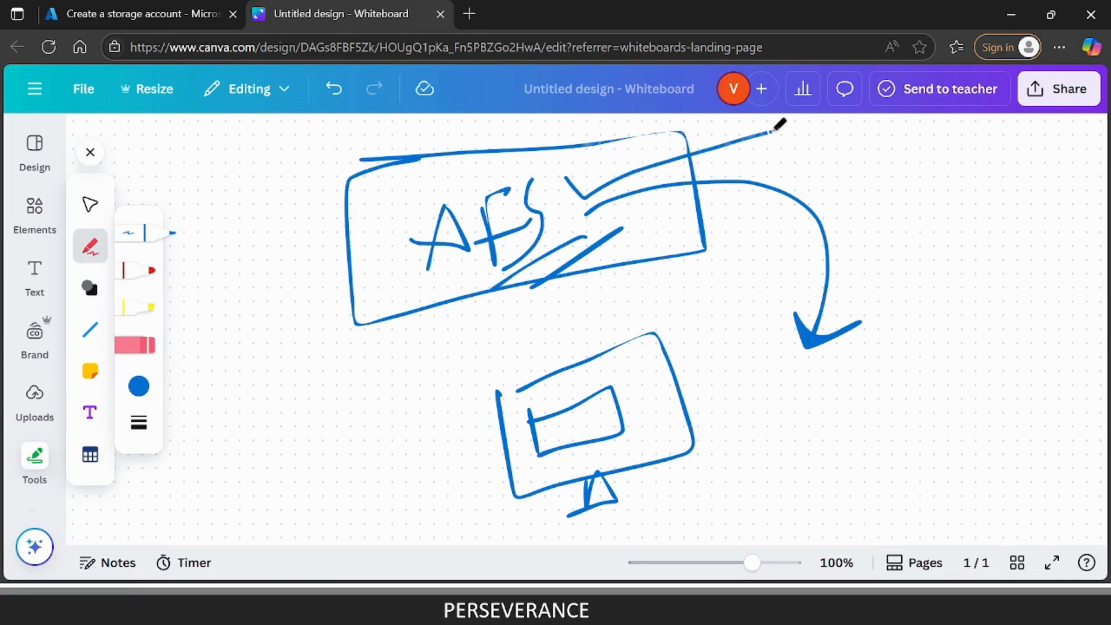
{"action": "mouse_move", "coordinate": [240, 298]}
{"action": "left_mouse_down"}
{"action": "mouse_move", "coordinate": [436, 272]}
{"action": "mouse_move", "coordinate": [364, 318]}
{"action": "left_mouse_up"}
{"action": "left_click_drag", "start_coordinate": [665, 448], "coordinate": [862, 341]}
{"action": "mouse_move", "coordinate": [585, 418]}
{"action": "left_mouse_down"}
{"action": "mouse_move", "coordinate": [625, 426]}
{"action": "mouse_move", "coordinate": [782, 326]}
{"action": "left_mouse_up"}
{"action": "mouse_move", "coordinate": [544, 442]}
{"action": "left_mouse_down"}
{"action": "mouse_move", "coordinate": [320, 418]}
{"action": "mouse_move", "coordinate": [375, 240]}
{"action": "mouse_move", "coordinate": [414, 227]}
{"action": "mouse_move", "coordinate": [365, 300]}
{"action": "left_mouse_up"}
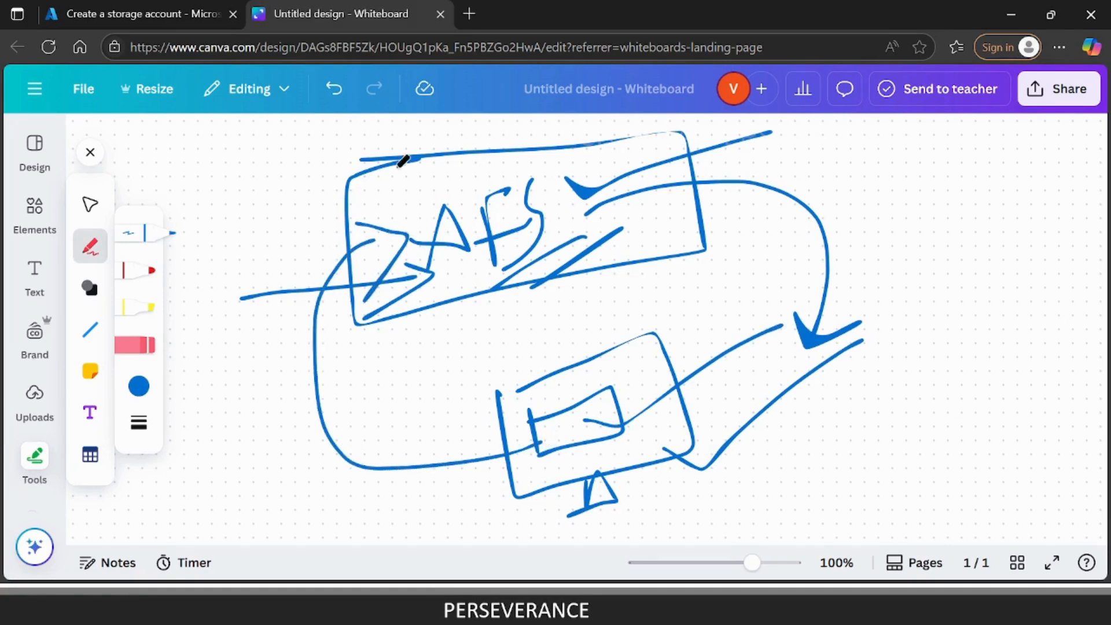
Switch to the Azure portal, check the review summary and create the storage account centralstorageapp1.
{"action": "left_click", "coordinate": [121, 14]}
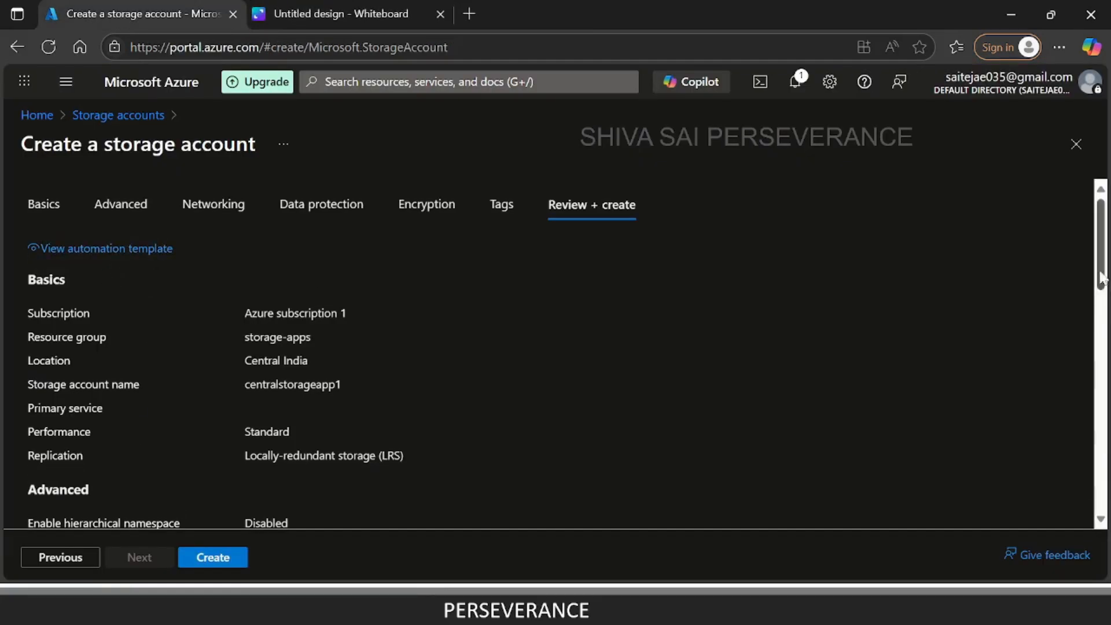
{"action": "scroll", "coordinate": [480, 467], "scroll_direction": "down", "scroll_amount": 4}
{"action": "scroll", "coordinate": [480, 466], "scroll_direction": "up", "scroll_amount": 4}
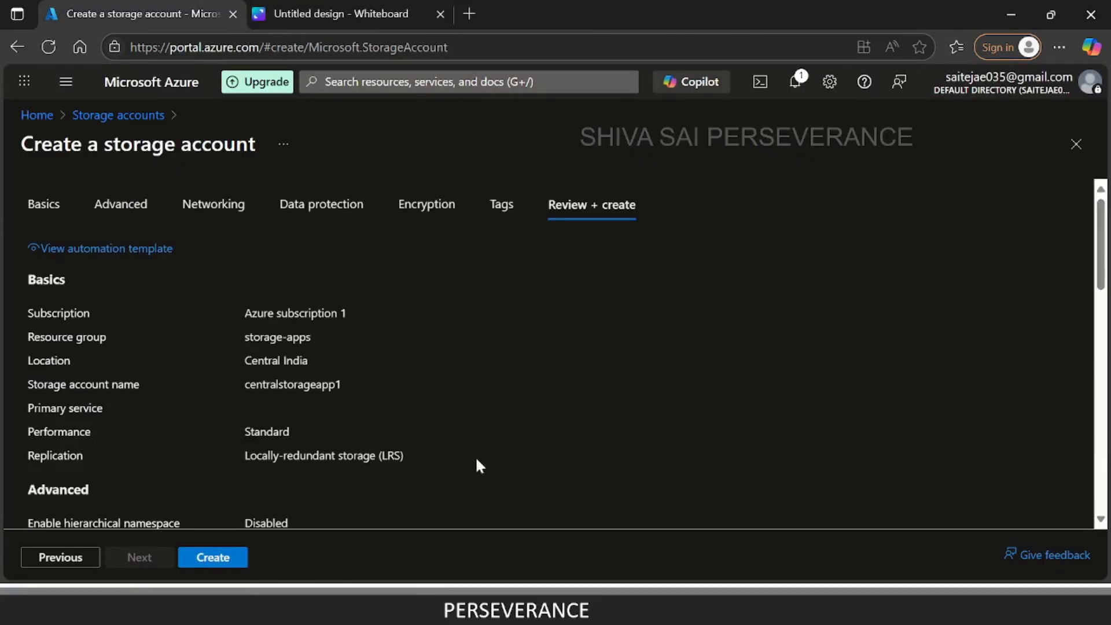
{"action": "left_click", "coordinate": [234, 561]}
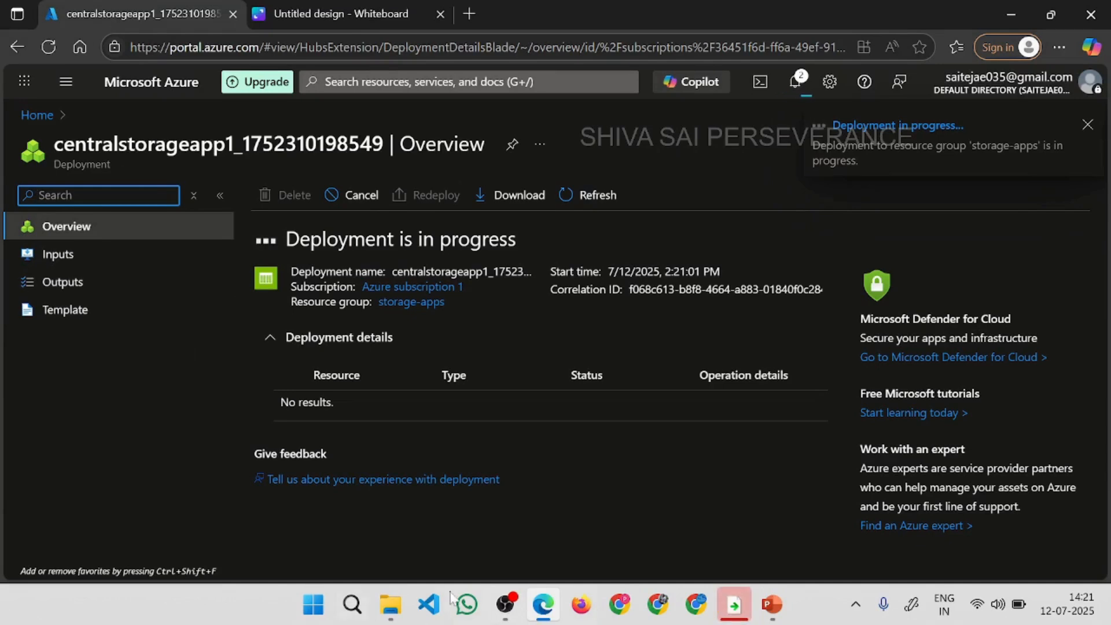
View This PC in File Explorer, then return to the portal and open the deployed storage account.
{"action": "left_click", "coordinate": [398, 610]}
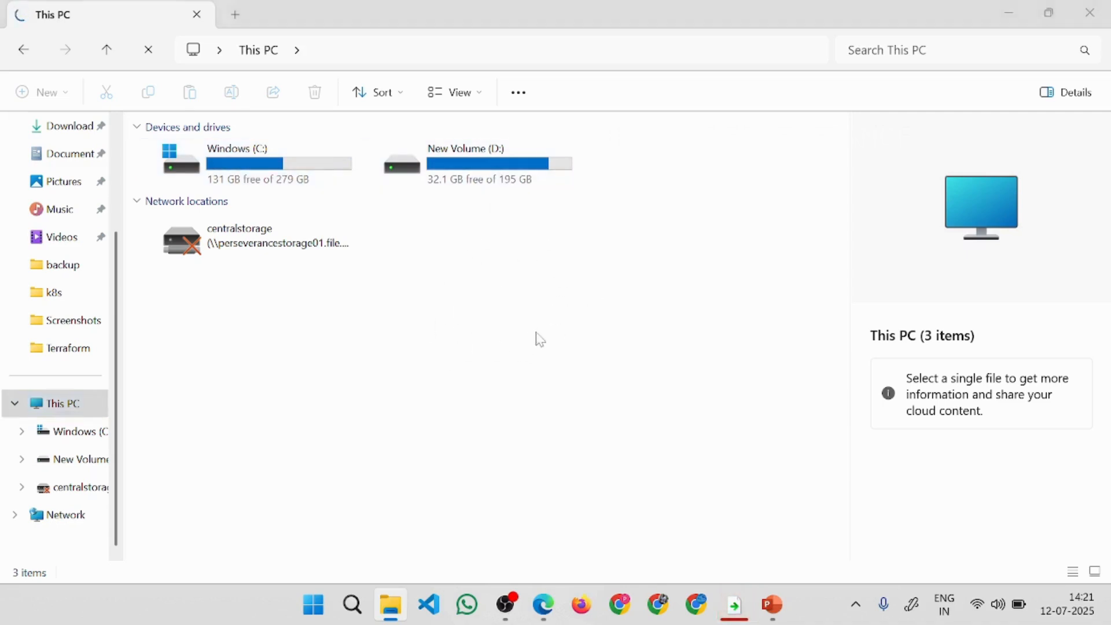
{"action": "key", "text": "alt+Tab"}
{"action": "left_click", "coordinate": [350, 405]}
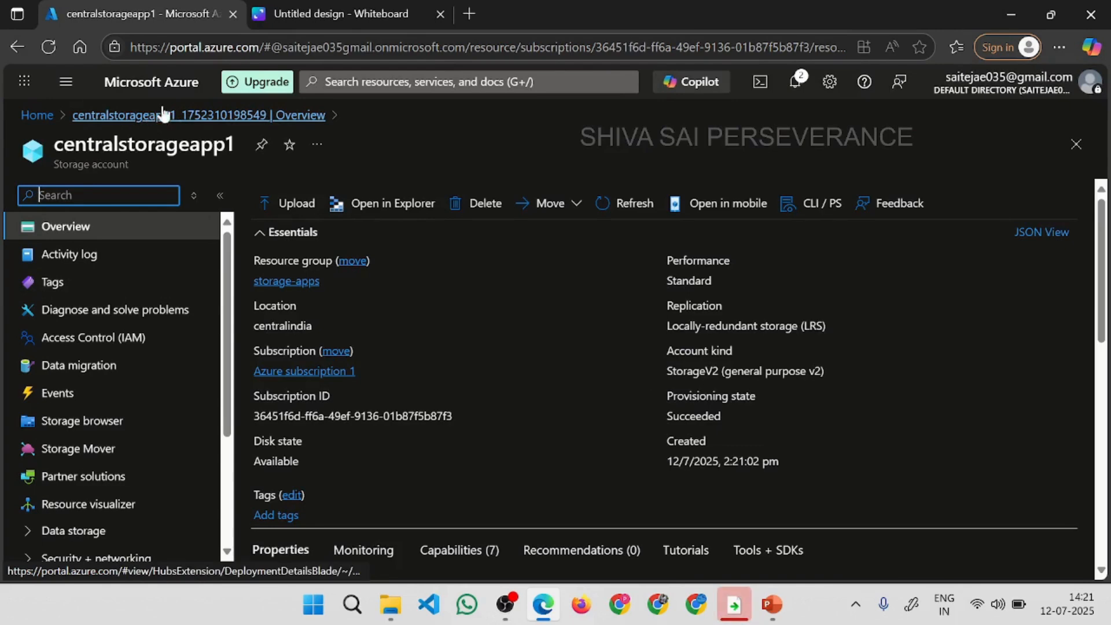
Open the file shares page from the data storage section of centralstorageapp1.
{"action": "scroll", "coordinate": [214, 351], "scroll_direction": "down", "scroll_amount": 2}
{"action": "scroll", "coordinate": [214, 350], "scroll_direction": "down", "scroll_amount": 1}
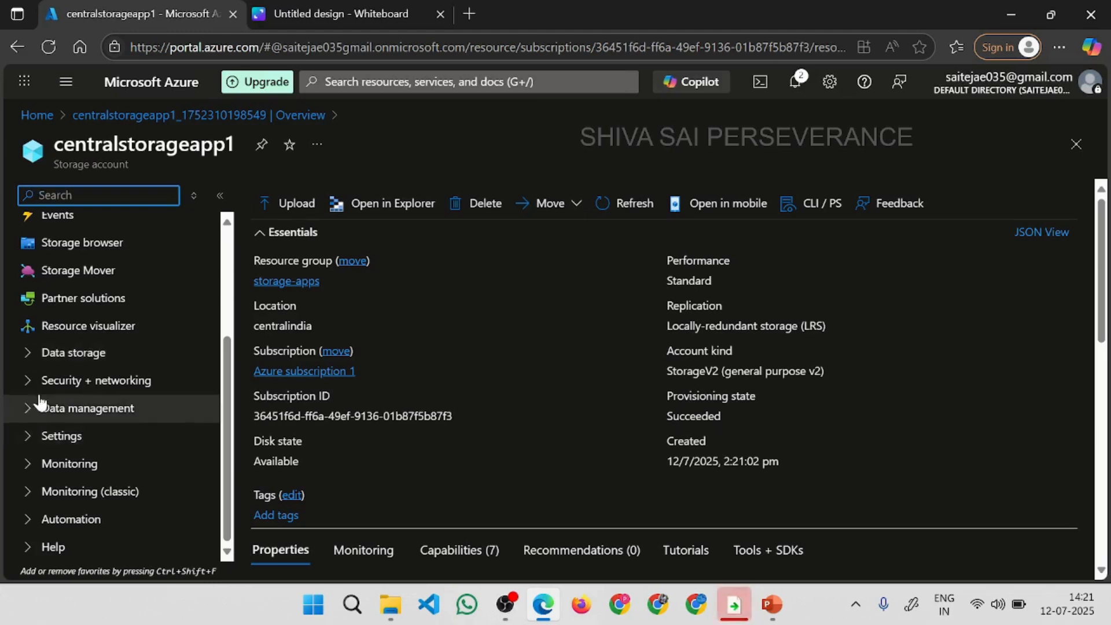
{"action": "left_click", "coordinate": [28, 360]}
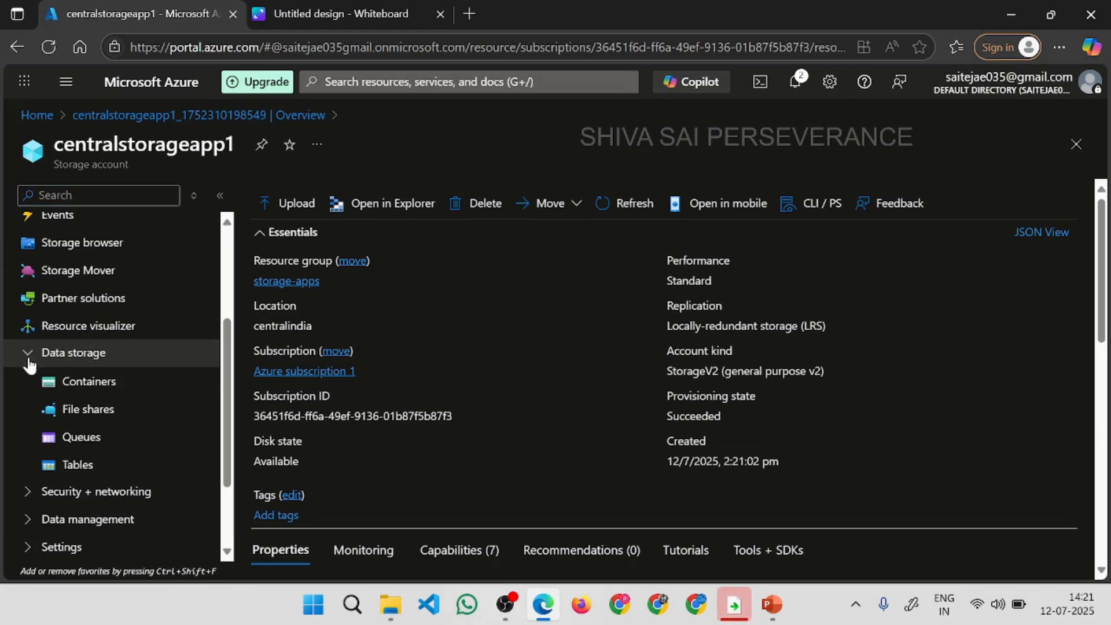
{"action": "left_click", "coordinate": [138, 419]}
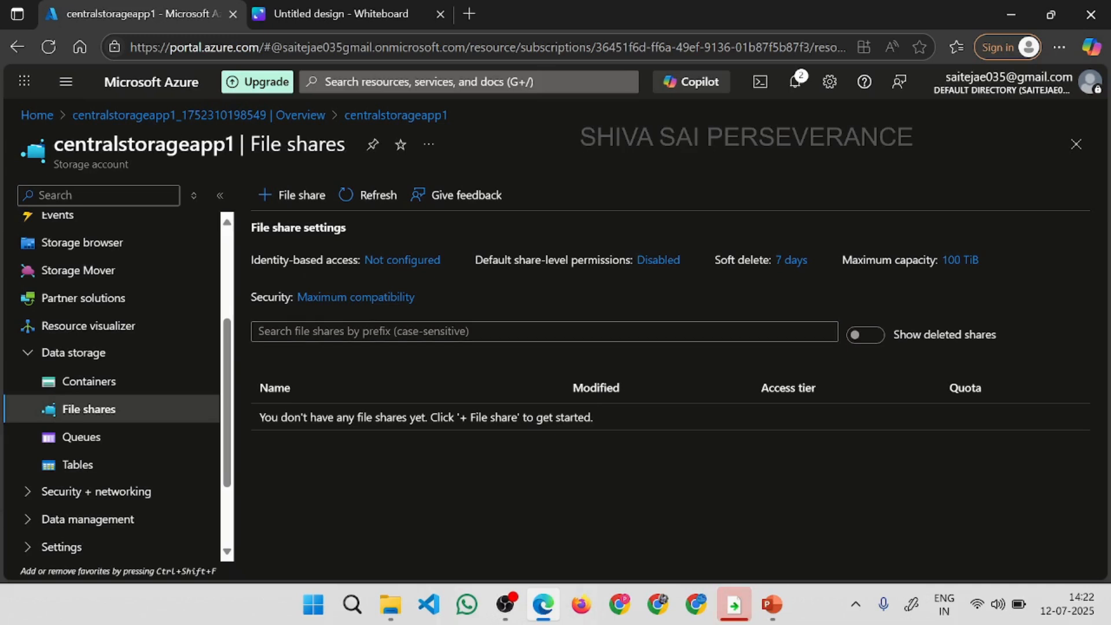
Start a new file share and name it central-app1-storage.
{"action": "left_click", "coordinate": [291, 197]}
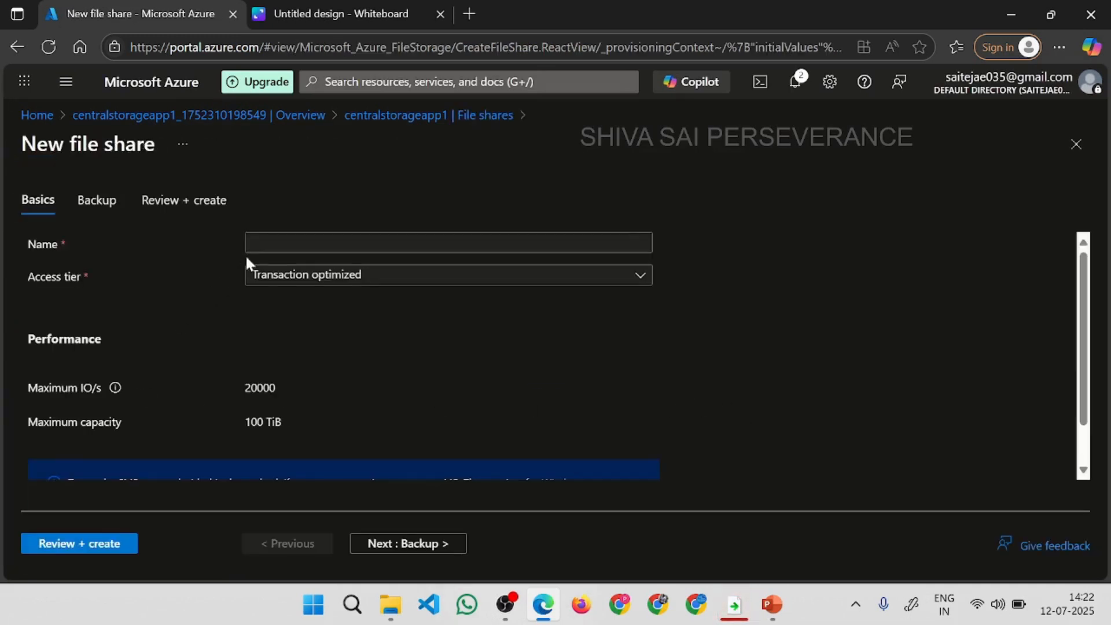
{"action": "left_click", "coordinate": [250, 243]}
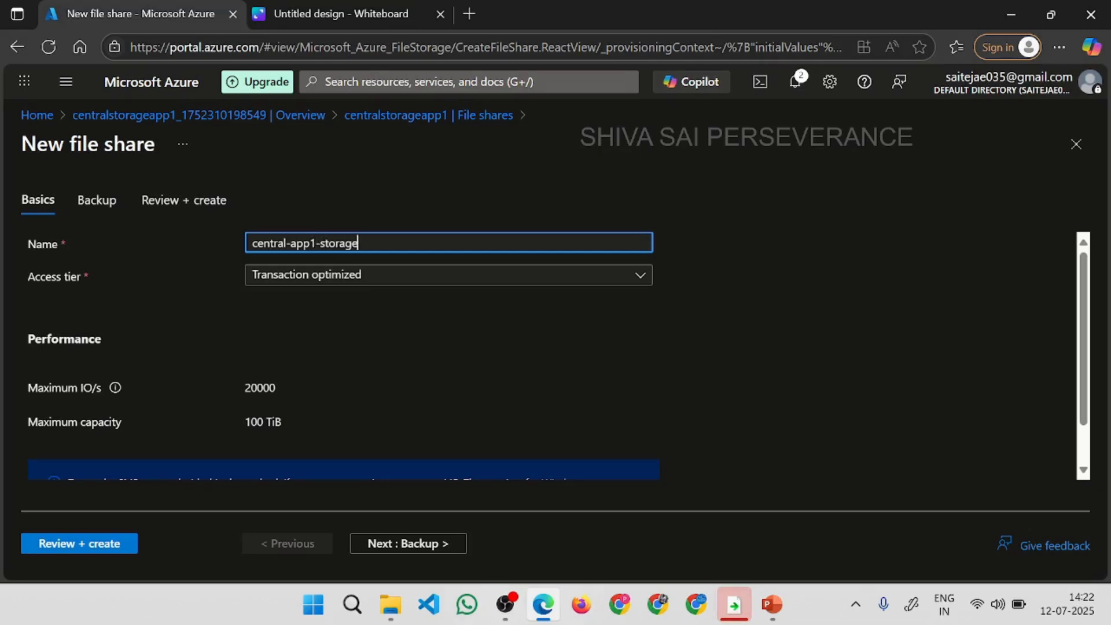
{"action": "key", "text": "Tab"}
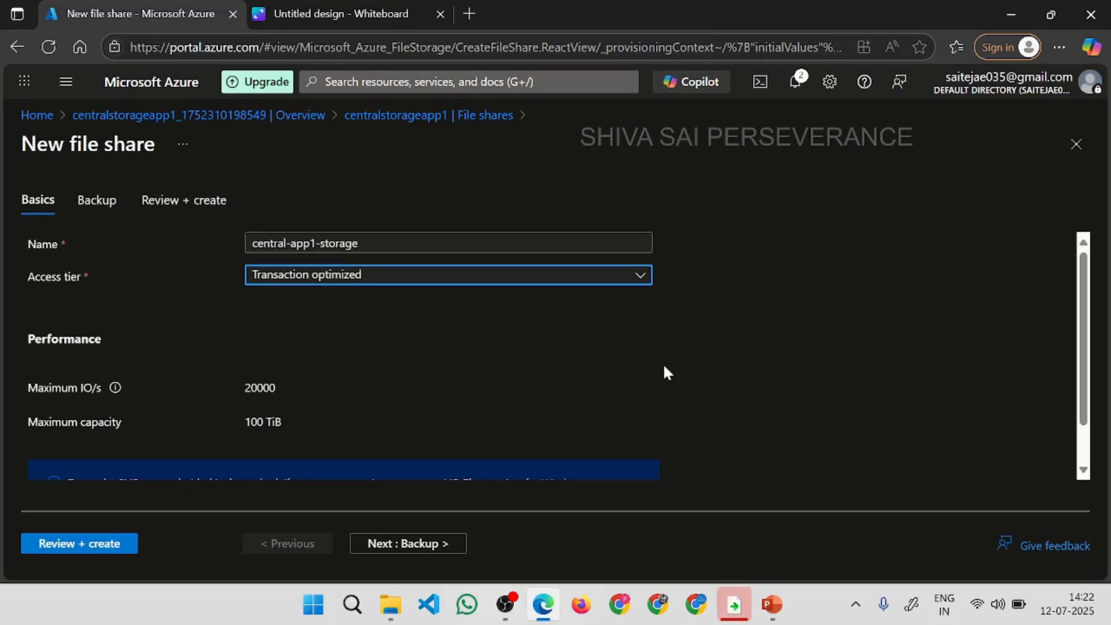
Examine the access tier options, the SMB port note, and the maximum IO/s and capacity of the new file share.
{"action": "left_click", "coordinate": [483, 276]}
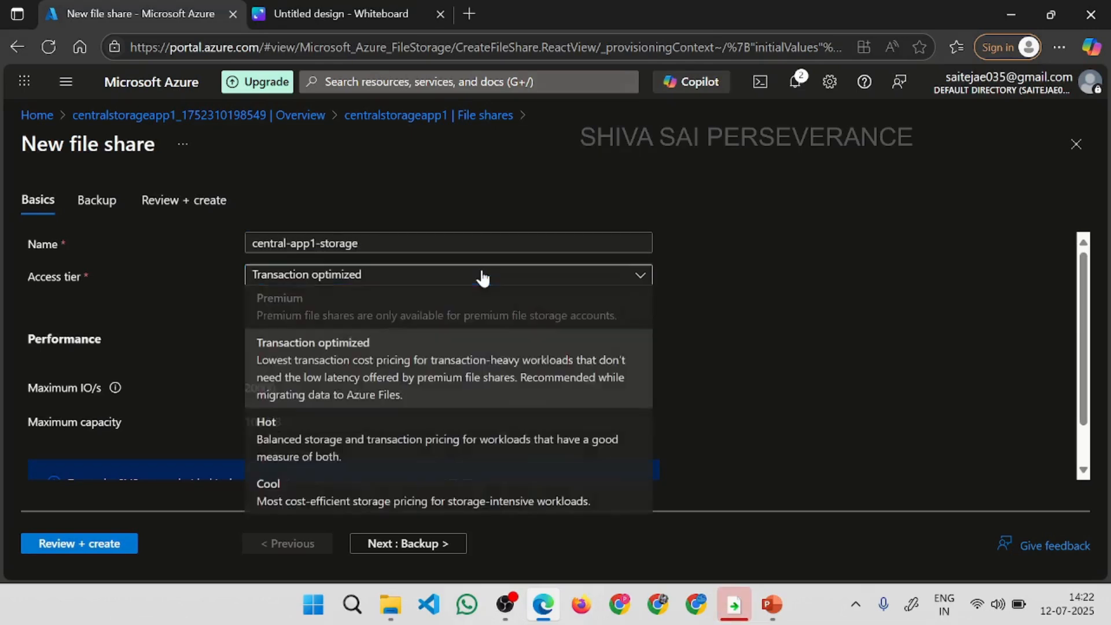
{"action": "left_click", "coordinate": [879, 384]}
{"action": "left_click_drag", "start_coordinate": [1084, 336], "coordinate": [1084, 429]}
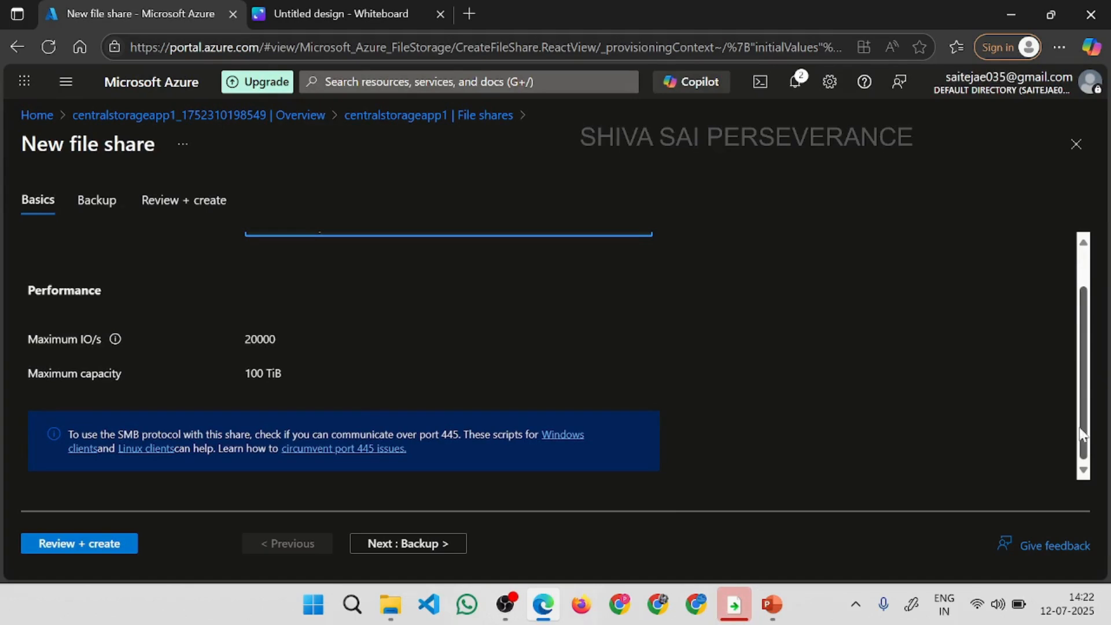
{"action": "left_click_drag", "start_coordinate": [1088, 390], "coordinate": [1086, 350]}
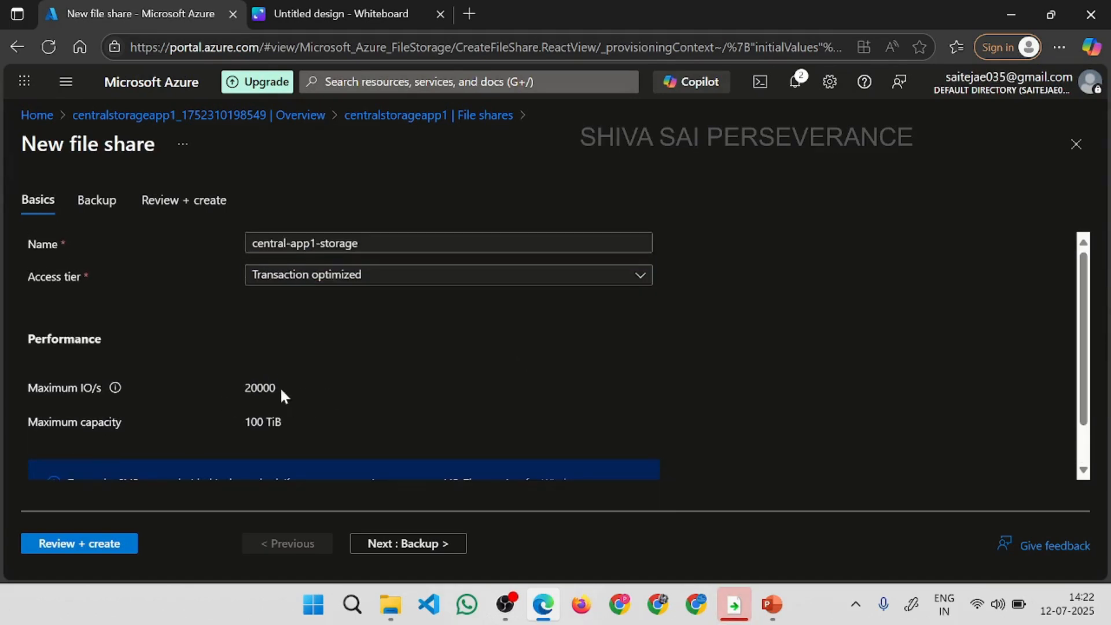
{"action": "left_click_drag", "start_coordinate": [281, 388], "coordinate": [228, 388]}
{"action": "left_click_drag", "start_coordinate": [303, 422], "coordinate": [213, 422]}
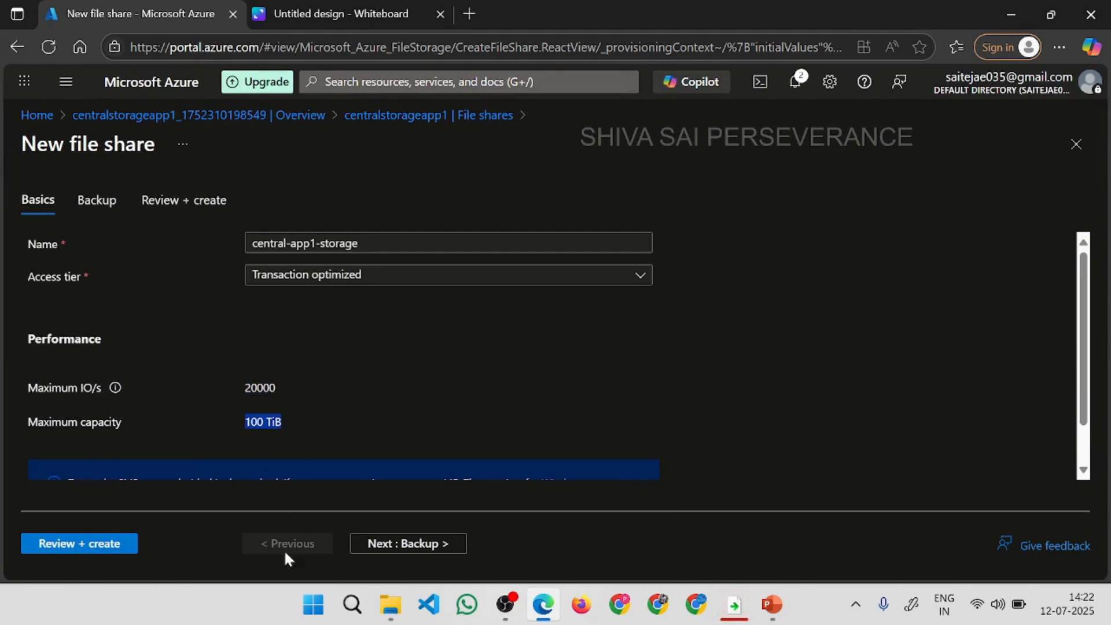
Review the new file share's settings and create central-app1-storage.
{"action": "left_click", "coordinate": [36, 552]}
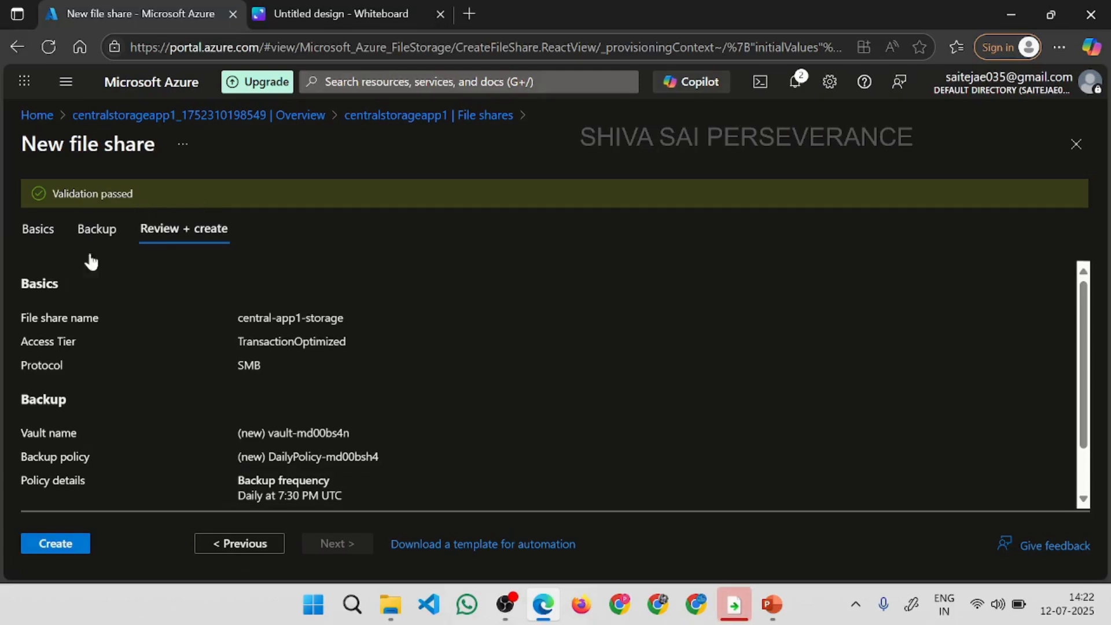
{"action": "left_click", "coordinate": [44, 547]}
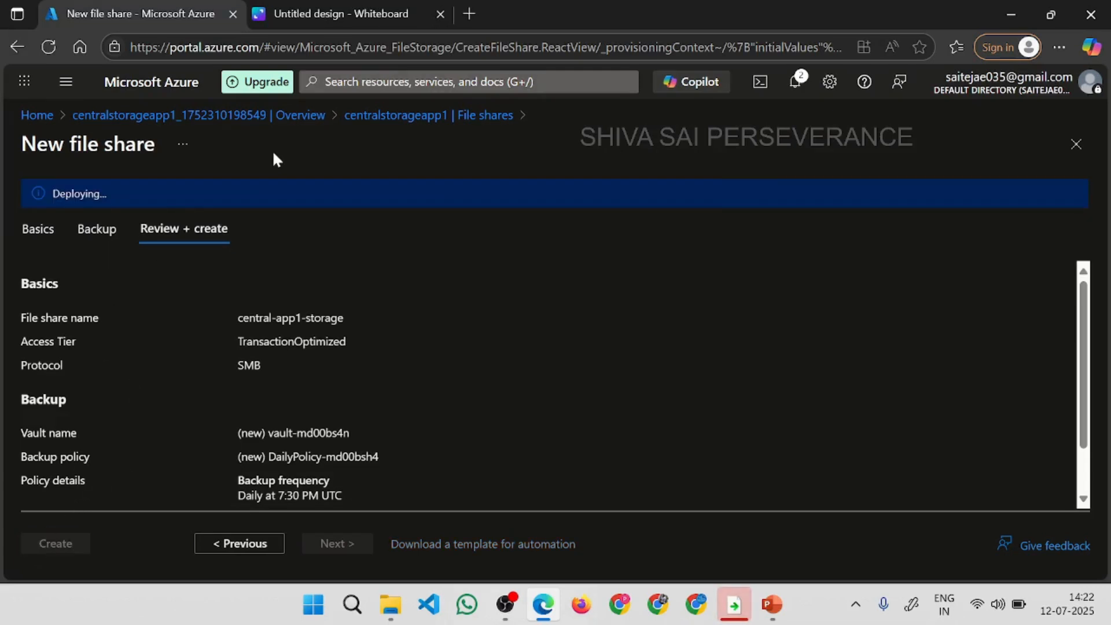
Switch to the Canva whiteboard and undo the earlier strokes to clear the AFS sketch, arrow and boxes.
{"action": "left_click", "coordinate": [292, 10]}
{"action": "key", "text": "ctrl+z"}
{"action": "key", "text": "ctrl+z"}
{"action": "key", "text": "ctrl+z"}
{"action": "key", "text": "ctrl+z"}
{"action": "key", "text": "ctrl+z"}
{"action": "key", "text": "ctrl+z"}
{"action": "key", "text": "ctrl+z"}
{"action": "key", "text": "ctrl+z"}
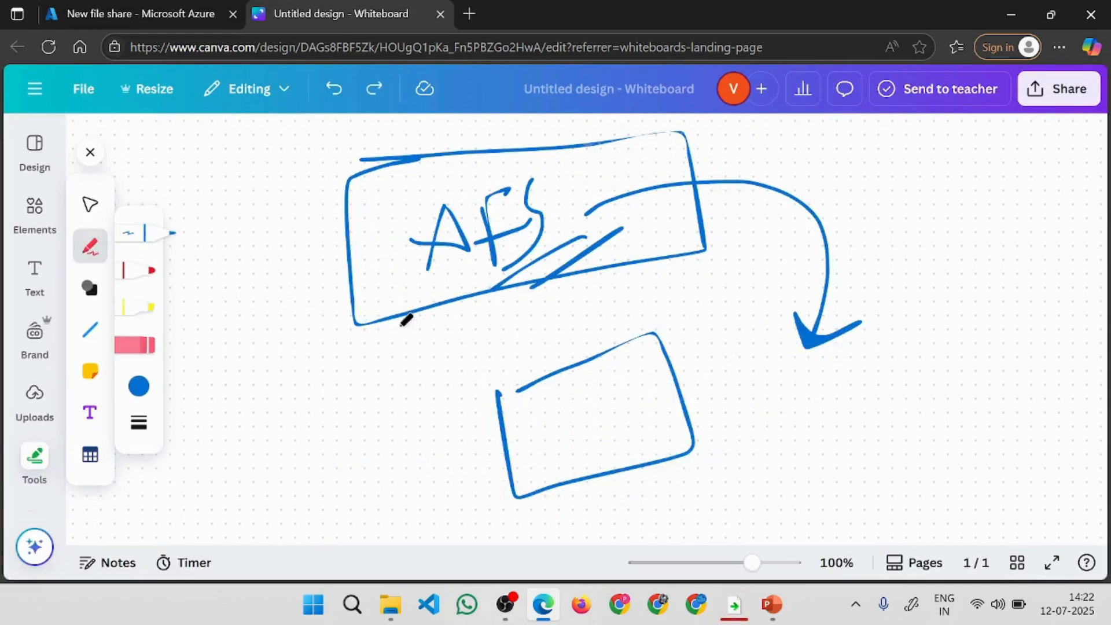
{"action": "key", "text": "ctrl+z"}
{"action": "key", "text": "ctrl+z"}
{"action": "key", "text": "ctrl+z"}
{"action": "key", "text": "ctrl+z"}
{"action": "key", "text": "ctrl+z"}
{"action": "key", "text": "ctrl+z"}
{"action": "key", "text": "ctrl+z"}
{"action": "key", "text": "ctrl+z"}
{"action": "key", "text": "ctrl+z"}
{"action": "key", "text": "ctrl+z"}
{"action": "key", "text": "ctrl+z"}
{"action": "key", "text": "ctrl+z"}
Draw a large freehand box with a smaller box inside it, then add a stroke leading outward from the inner box.
{"action": "mouse_move", "coordinate": [277, 229]}
{"action": "left_mouse_down"}
{"action": "mouse_move", "coordinate": [214, 353]}
{"action": "mouse_move", "coordinate": [262, 231]}
{"action": "mouse_move", "coordinate": [309, 222]}
{"action": "left_mouse_up"}
{"action": "mouse_move", "coordinate": [200, 284]}
{"action": "left_mouse_down"}
{"action": "mouse_move", "coordinate": [345, 245]}
{"action": "mouse_move", "coordinate": [206, 329]}
{"action": "mouse_move", "coordinate": [200, 287]}
{"action": "left_mouse_up"}
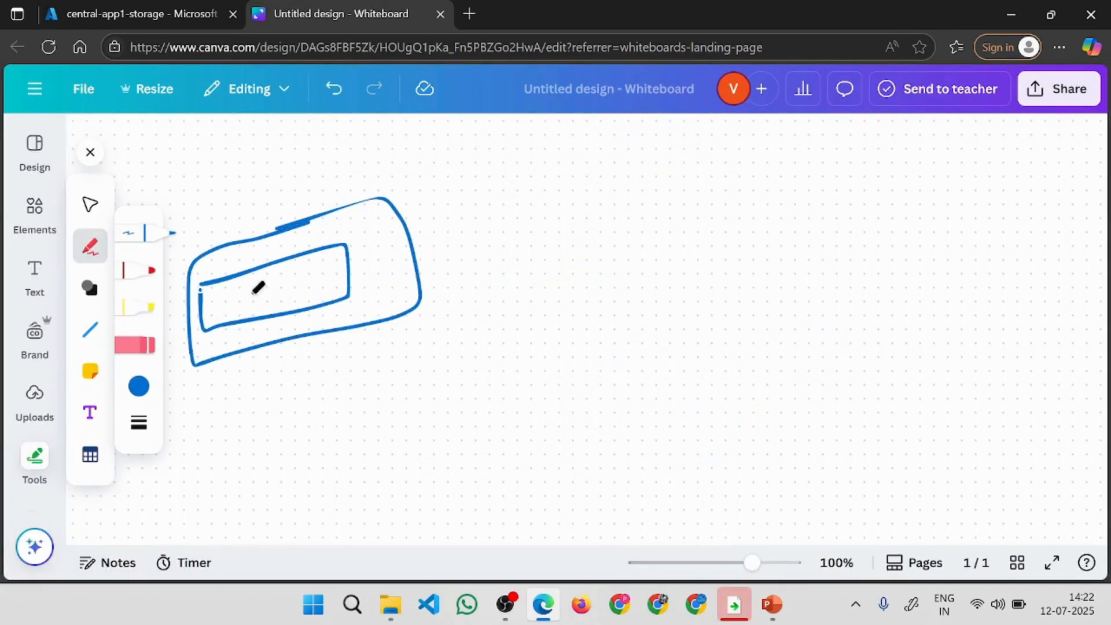
{"action": "left_click_drag", "start_coordinate": [301, 284], "coordinate": [524, 213]}
Return to the Azure portal and open centralstorageapp1 from the storage accounts list.
{"action": "left_click", "coordinate": [140, 13]}
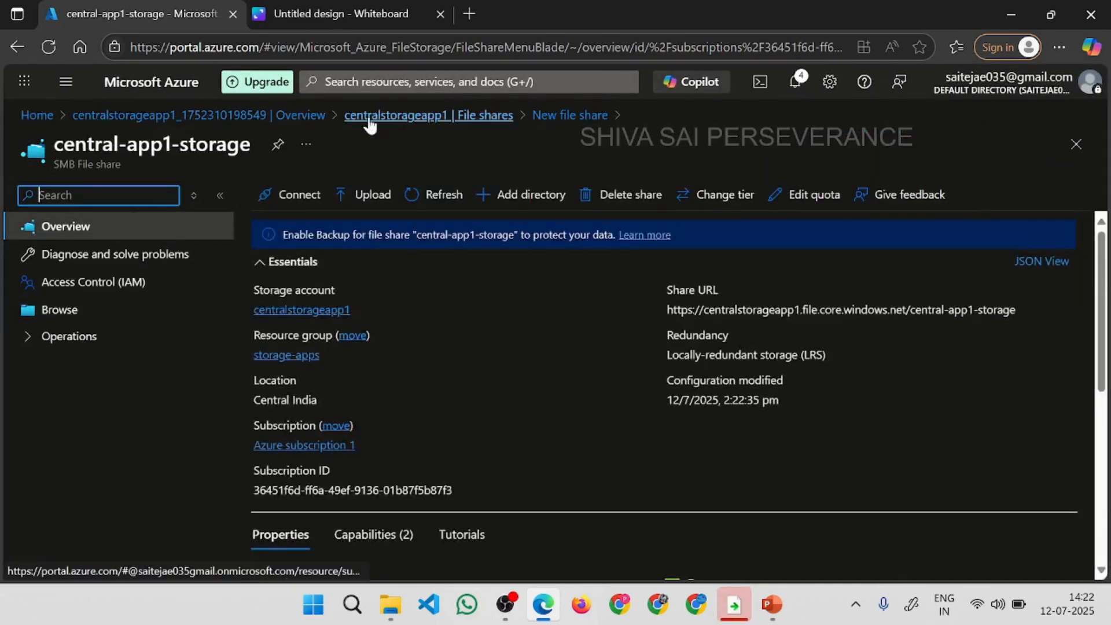
{"action": "left_click", "coordinate": [276, 116]}
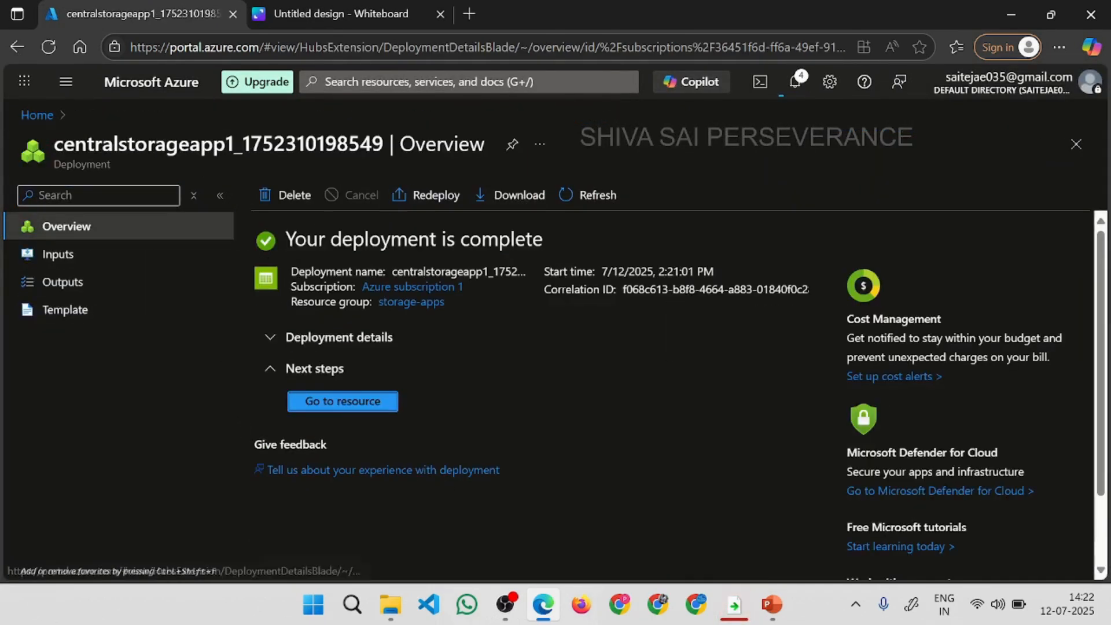
{"action": "left_click", "coordinate": [49, 116]}
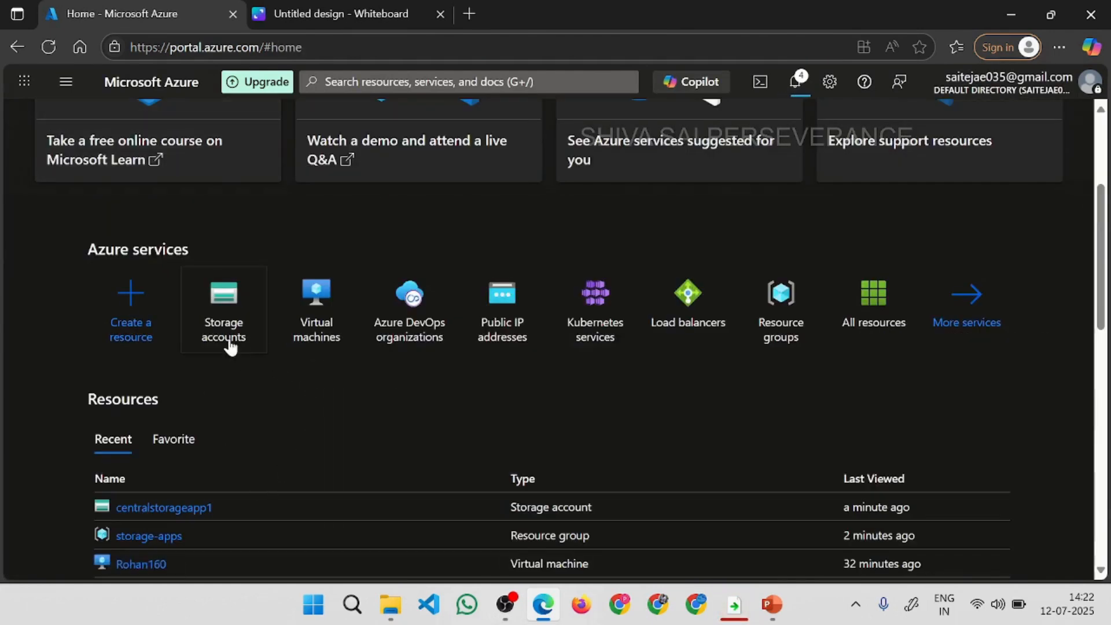
{"action": "left_click", "coordinate": [229, 342]}
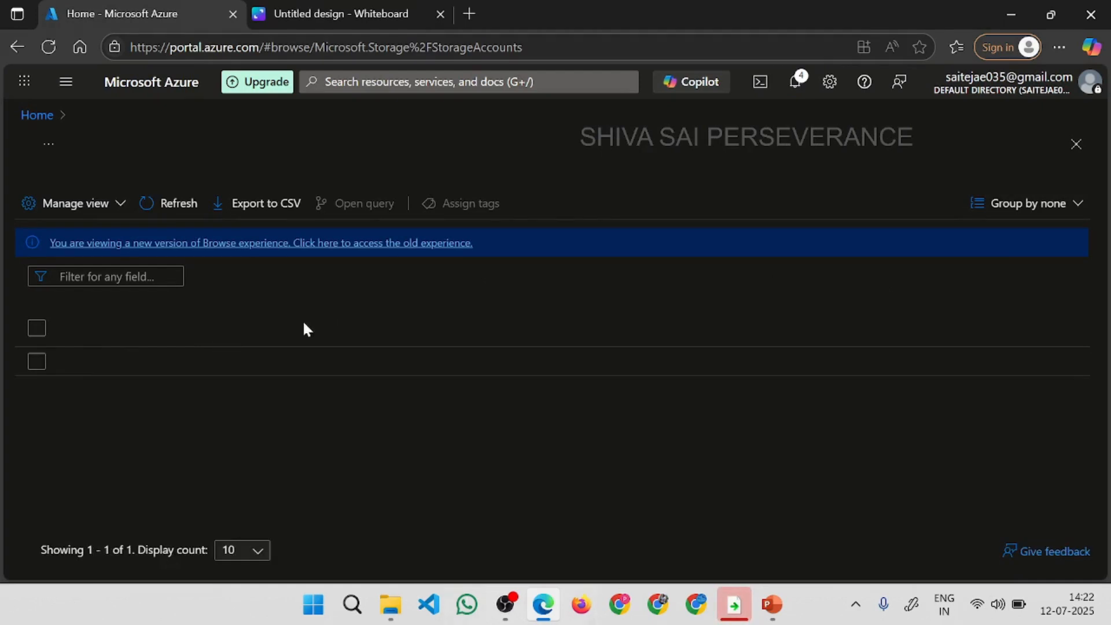
{"action": "left_click", "coordinate": [123, 363]}
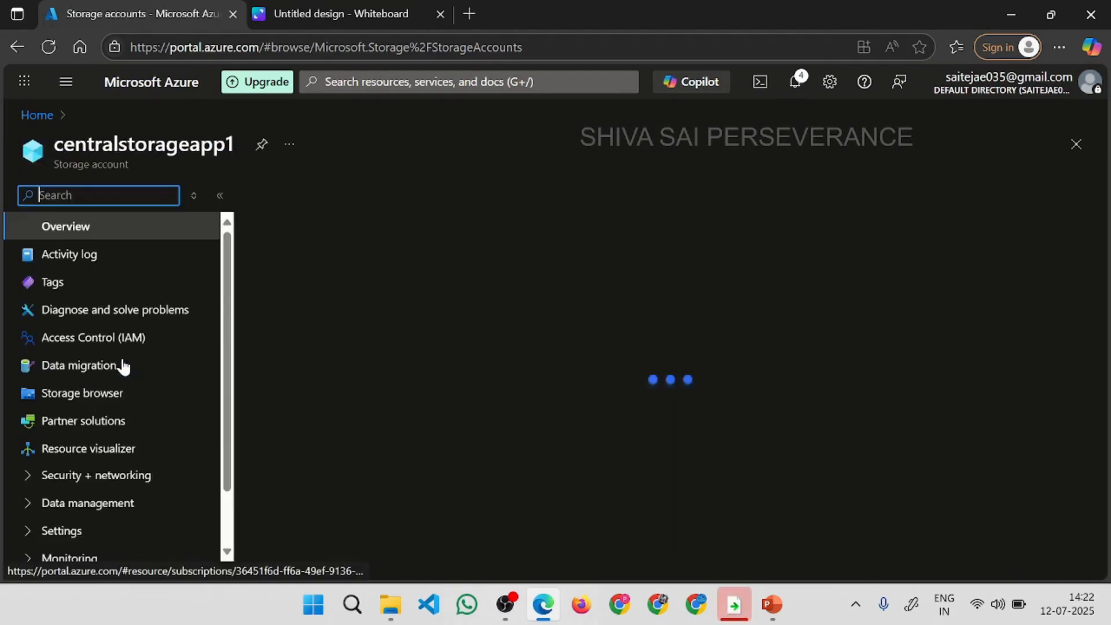
Open the central-app1-storage file share from the account's data storage section and browse its files.
{"action": "scroll", "coordinate": [221, 360], "scroll_direction": "down", "scroll_amount": 5}
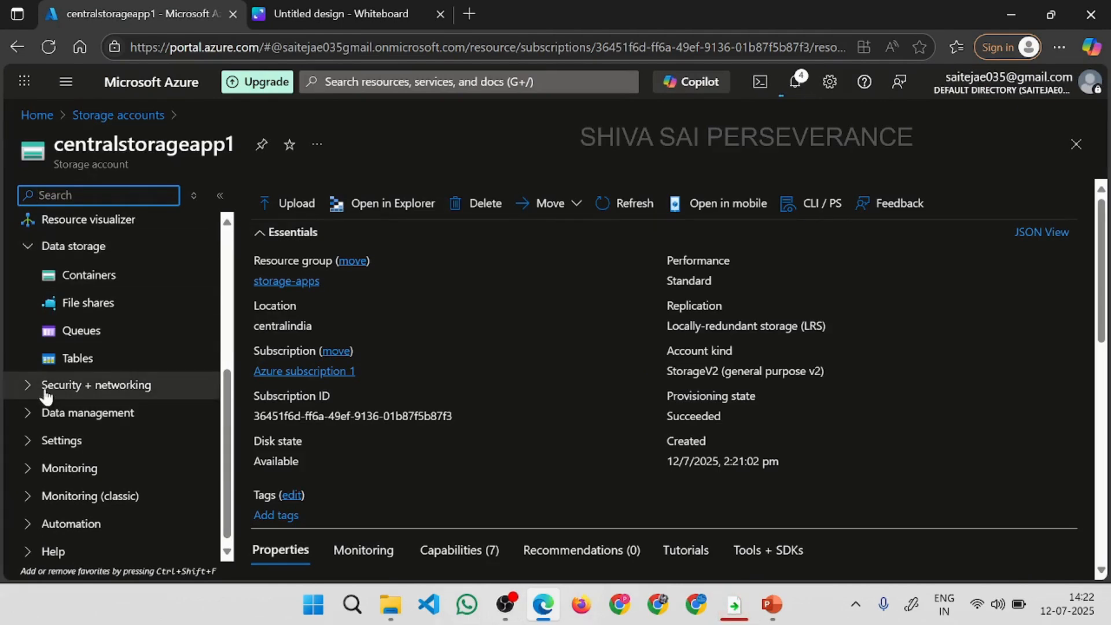
{"action": "left_click", "coordinate": [78, 310]}
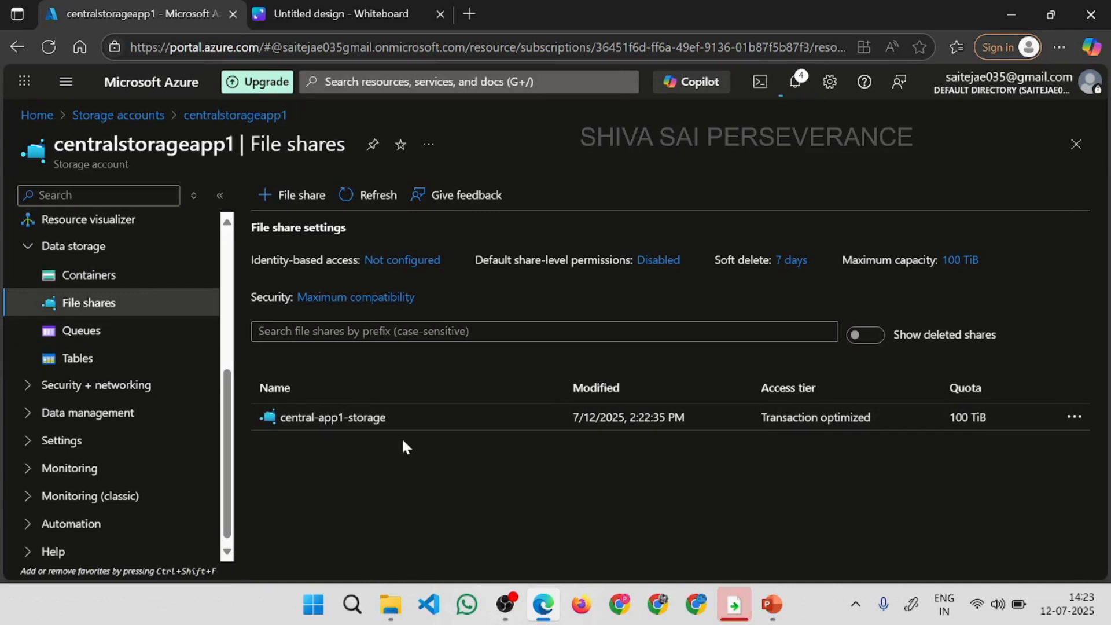
{"action": "left_click", "coordinate": [304, 419]}
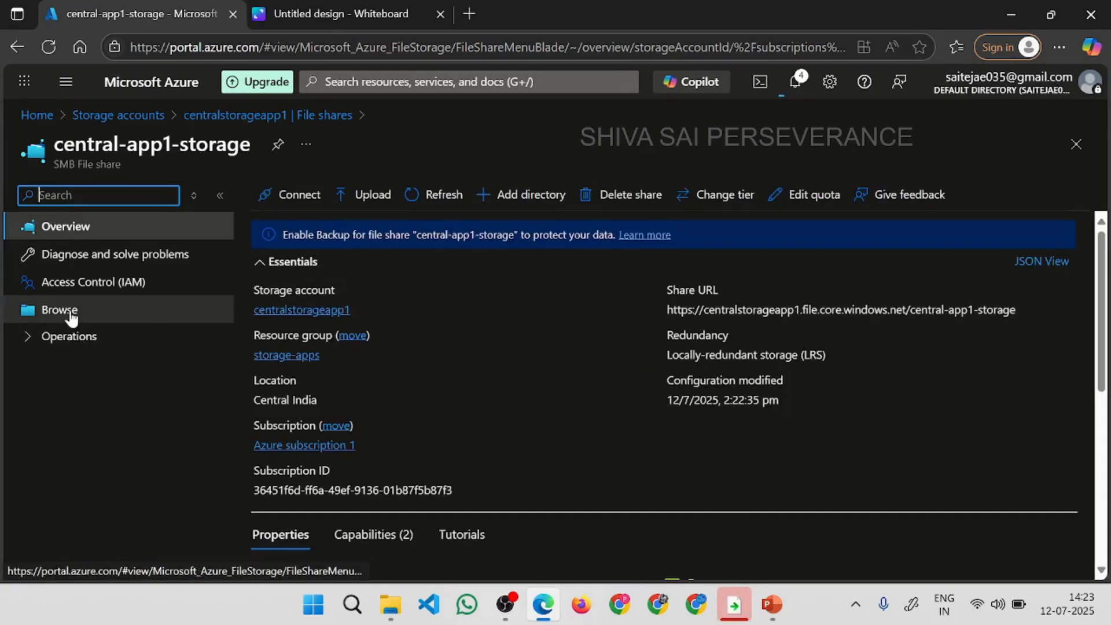
{"action": "left_click", "coordinate": [69, 313]}
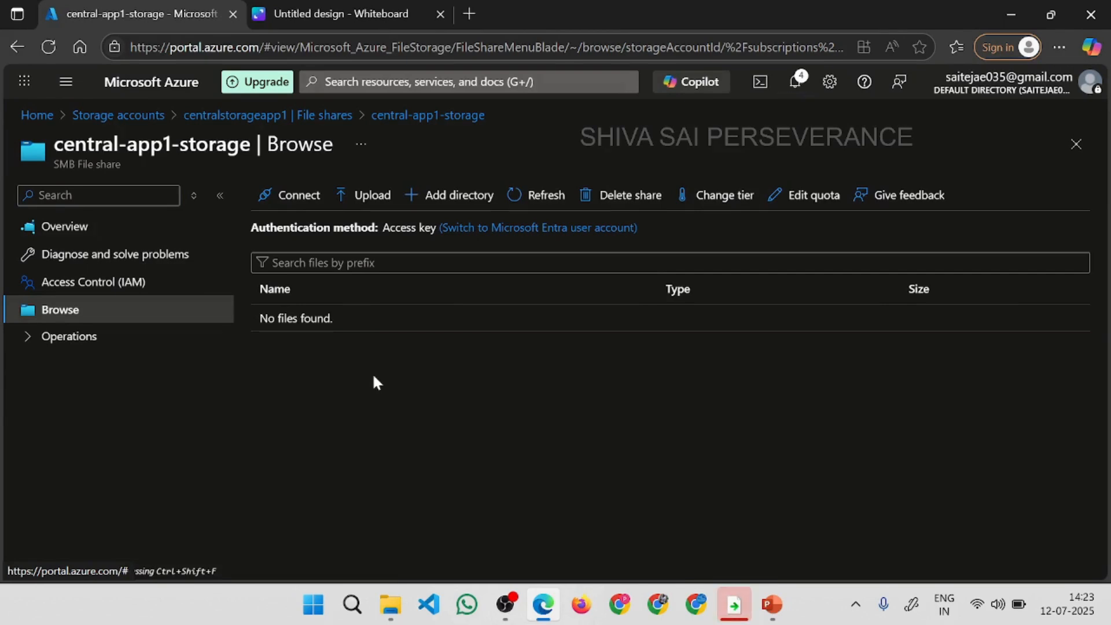
Check the drives and network locations of This PC in File Explorer, then return to the Azure portal.
{"action": "left_click", "coordinate": [391, 605]}
{"action": "left_click", "coordinate": [390, 605]}
{"action": "key", "text": "super+e"}
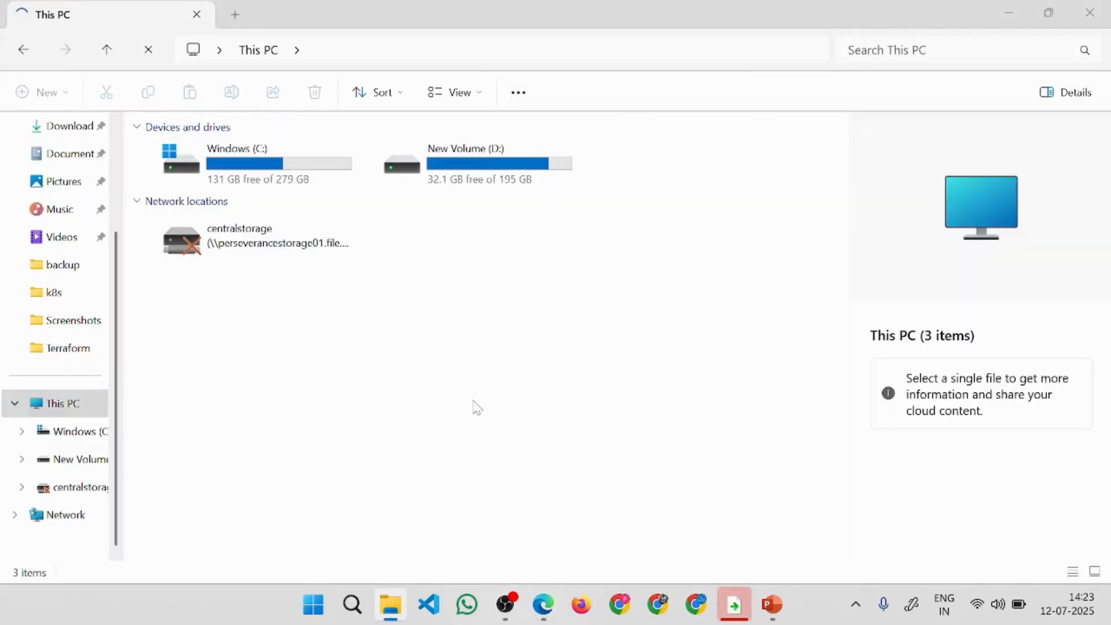
{"action": "key", "text": "alt+Tab"}
{"action": "key", "text": "alt+Tab"}
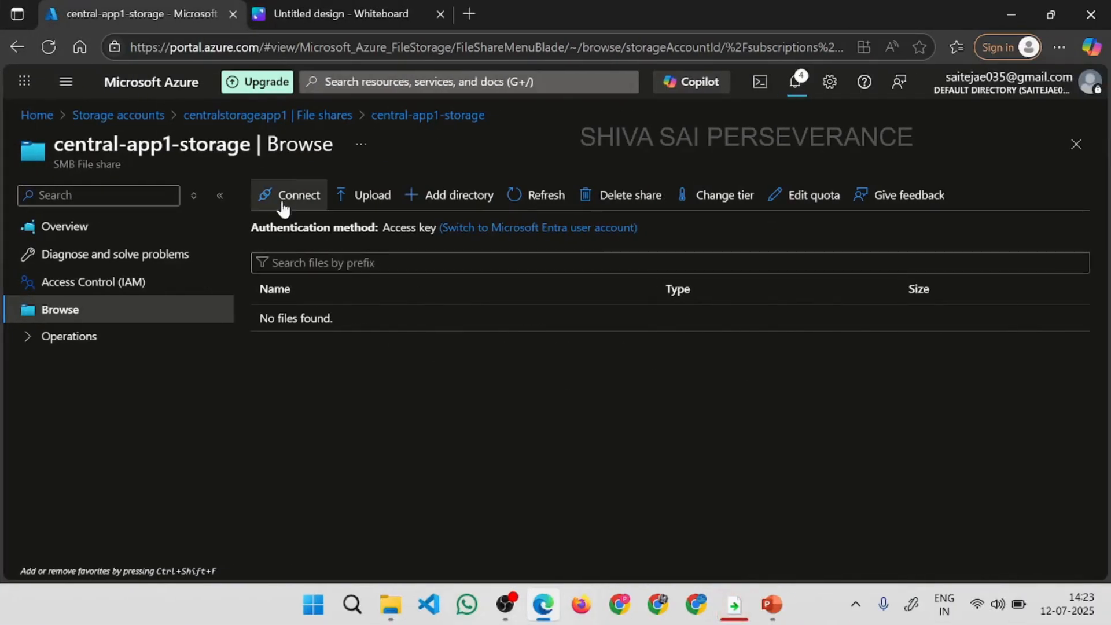
Open the Windows connection settings for central-app1-storage and set the drive letter to S.
{"action": "left_click", "coordinate": [290, 195]}
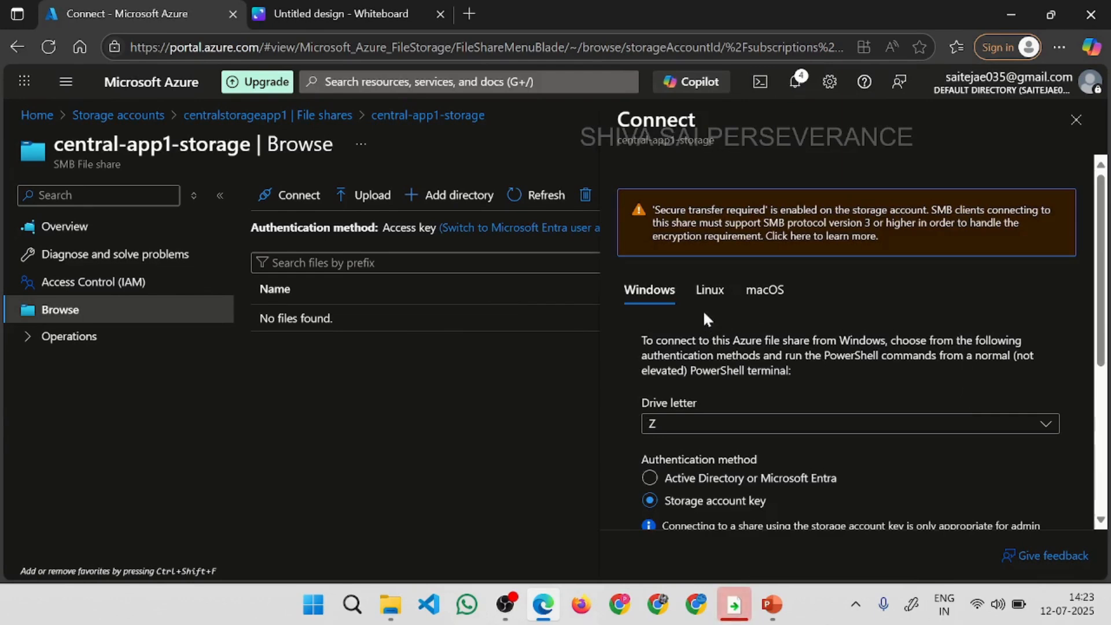
{"action": "scroll", "coordinate": [1078, 376], "scroll_direction": "down", "scroll_amount": 3}
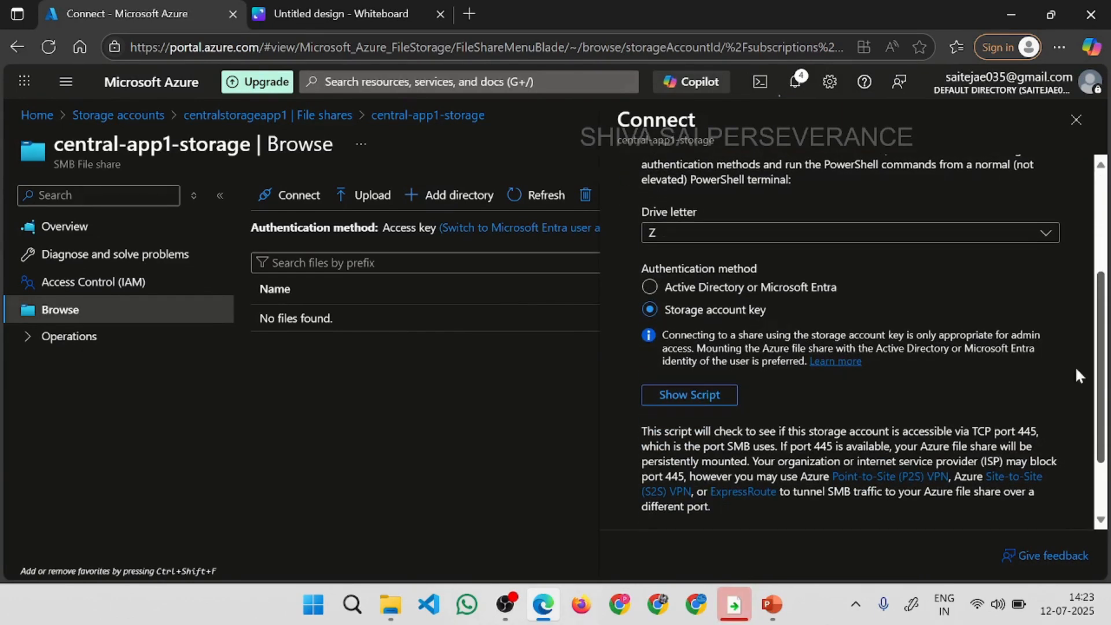
{"action": "left_click", "coordinate": [1045, 233]}
{"action": "left_click", "coordinate": [704, 437]}
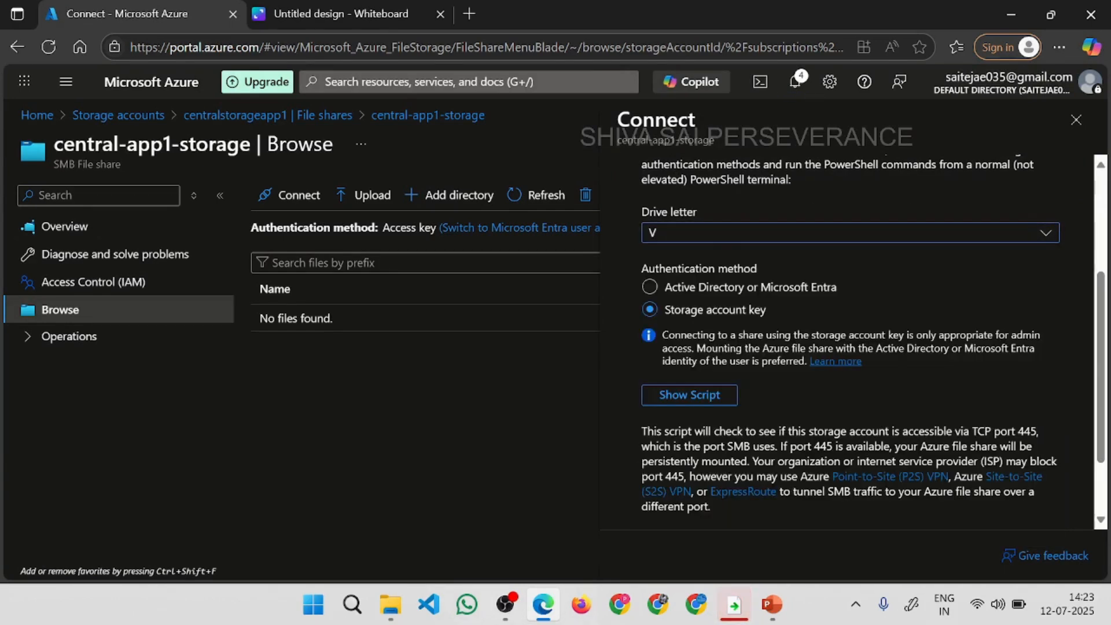
{"action": "left_click", "coordinate": [1019, 233]}
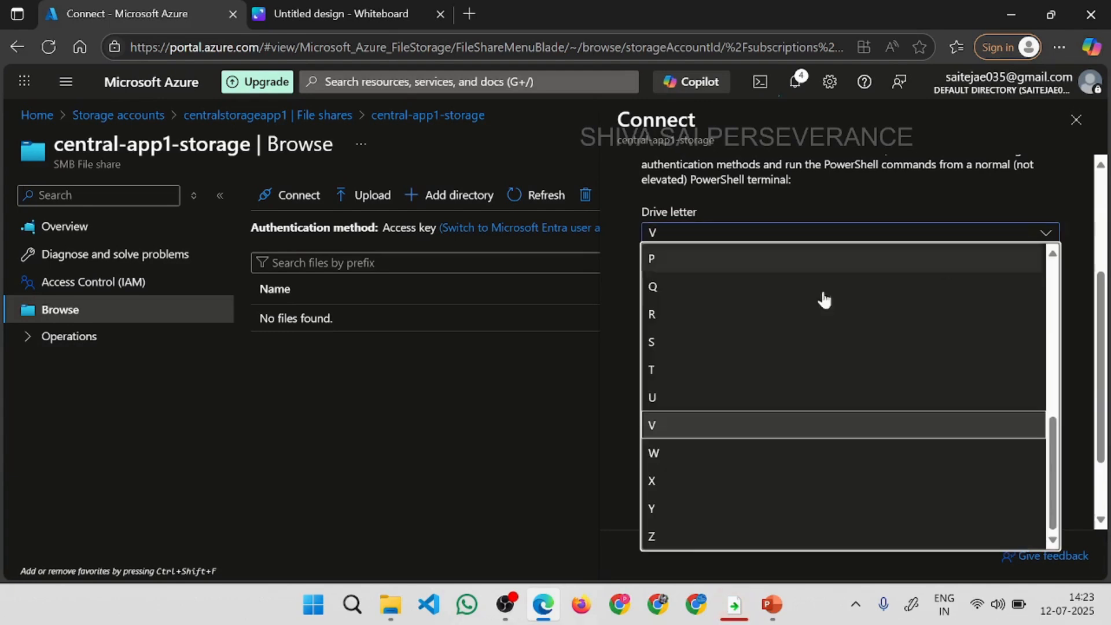
{"action": "left_click", "coordinate": [698, 347]}
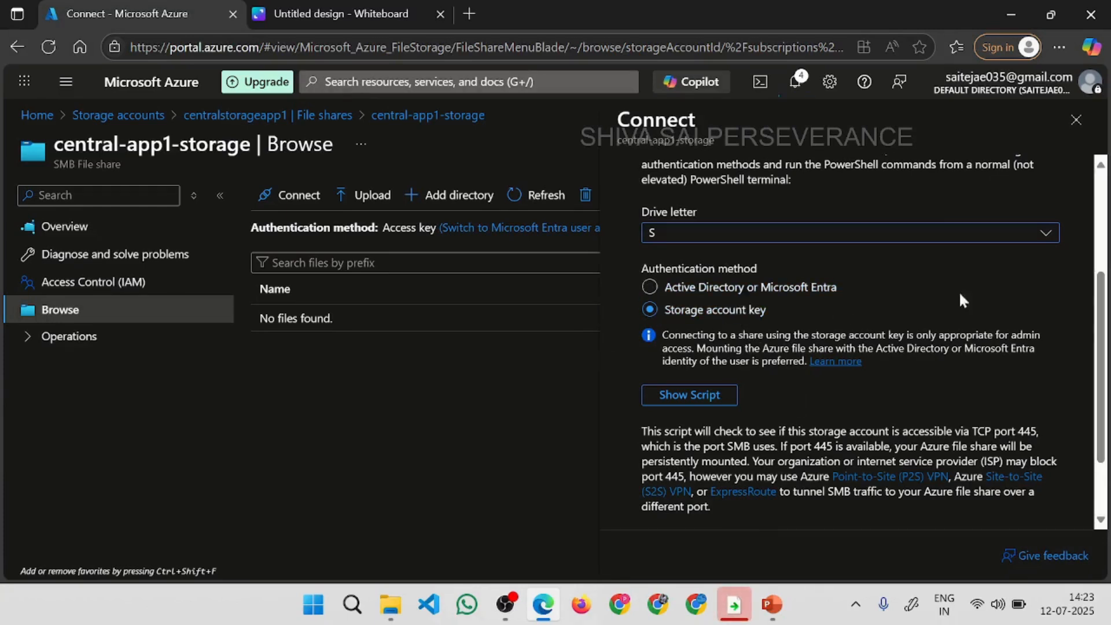
Review the storage account key authentication method, then show the Windows connection script and copy it.
{"action": "scroll", "coordinate": [961, 296], "scroll_direction": "down", "scroll_amount": 2}
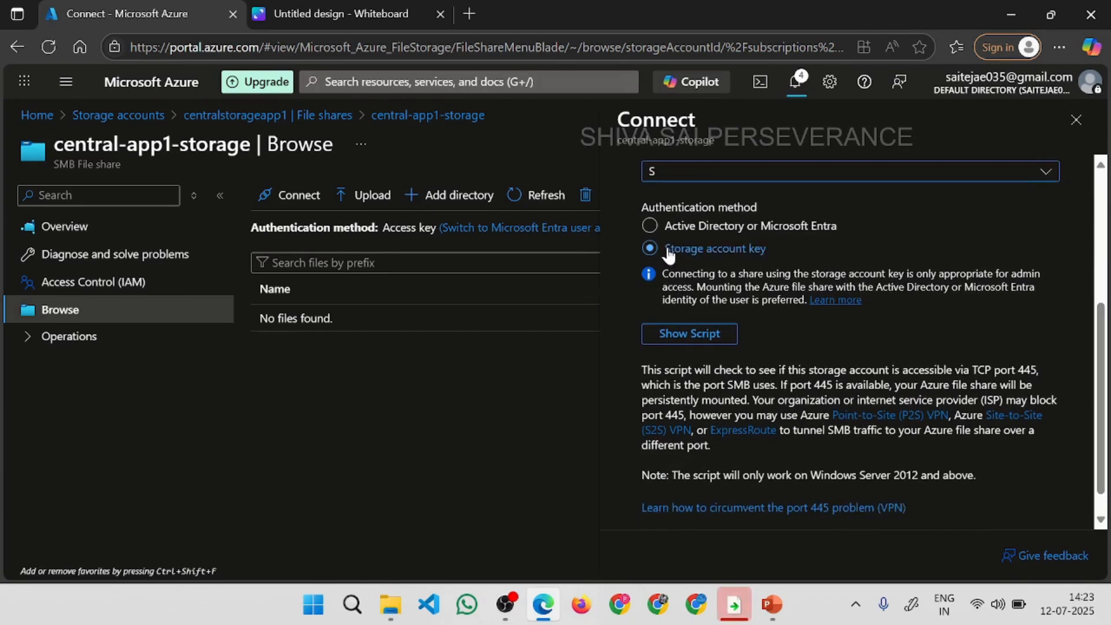
{"action": "left_click_drag", "start_coordinate": [767, 249], "coordinate": [665, 249]}
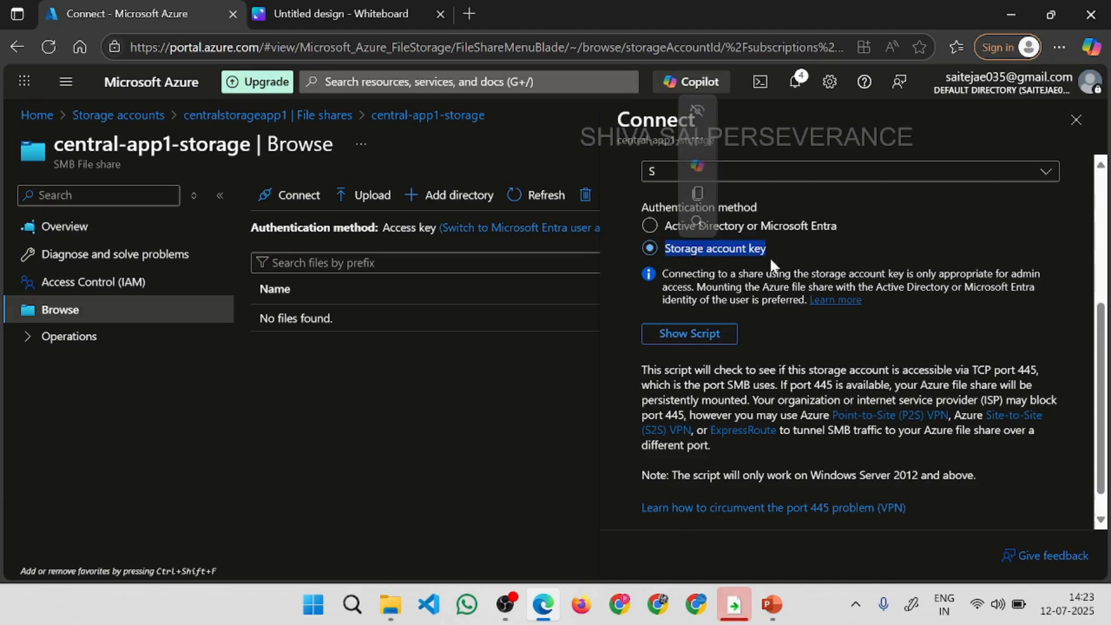
{"action": "left_click", "coordinate": [852, 260]}
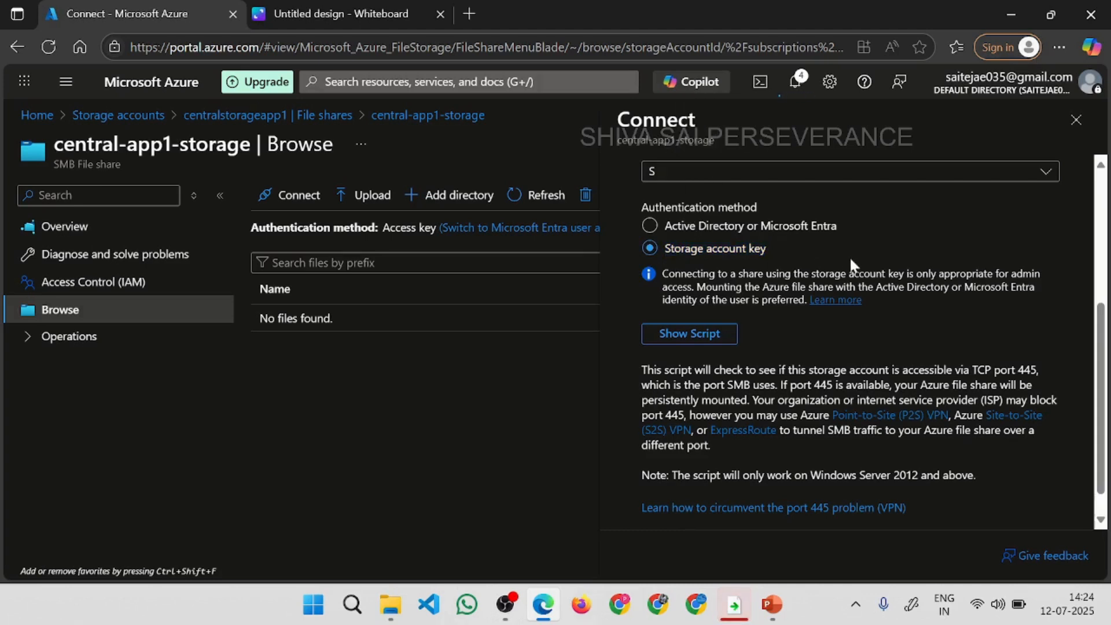
{"action": "left_click", "coordinate": [690, 334]}
{"action": "left_click_drag", "start_coordinate": [1102, 342], "coordinate": [1102, 395]}
{"action": "left_click_drag", "start_coordinate": [676, 475], "coordinate": [645, 306]}
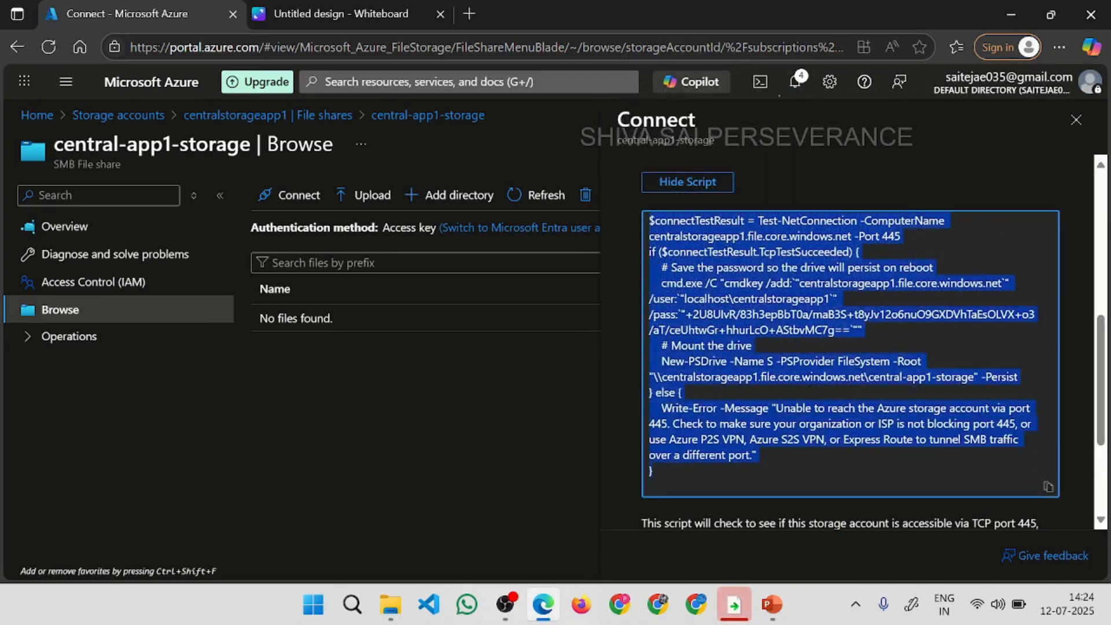
{"action": "left_click", "coordinate": [1047, 488]}
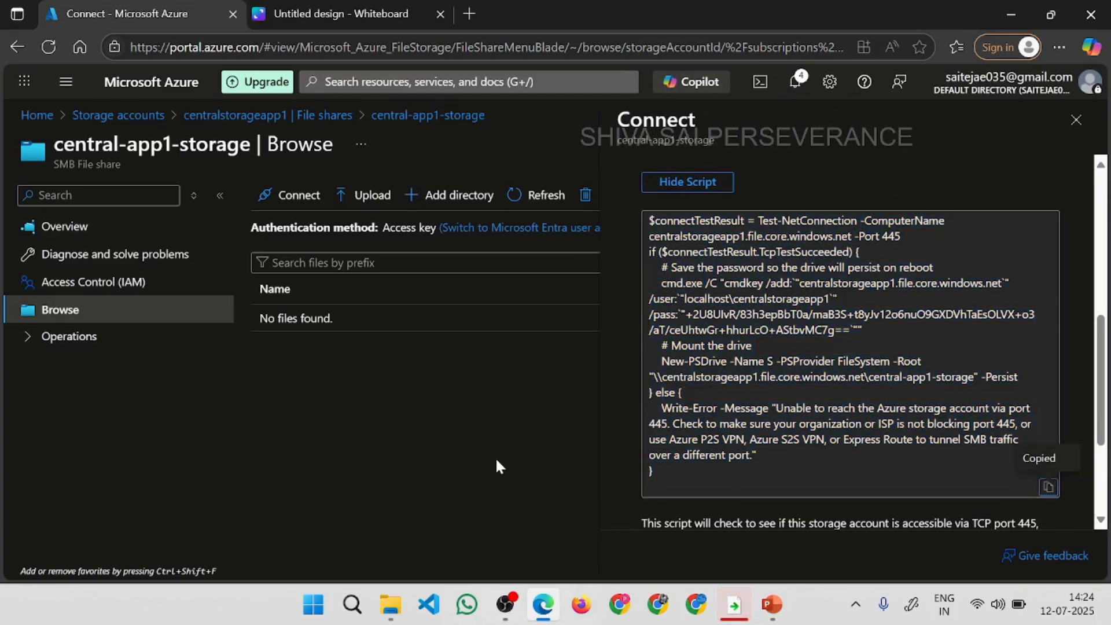
Open Windows PowerShell in a maximized window and run the copied connection script containing the storage account key.
{"action": "key", "text": "super"}
{"action": "type", "text": "power"}
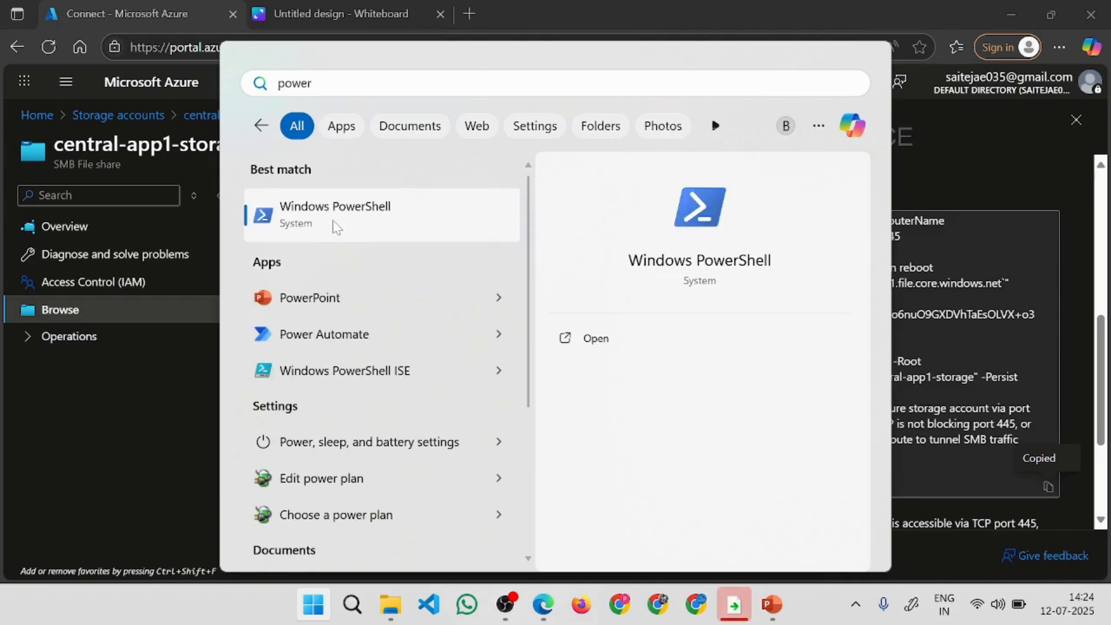
{"action": "left_click", "coordinate": [333, 222]}
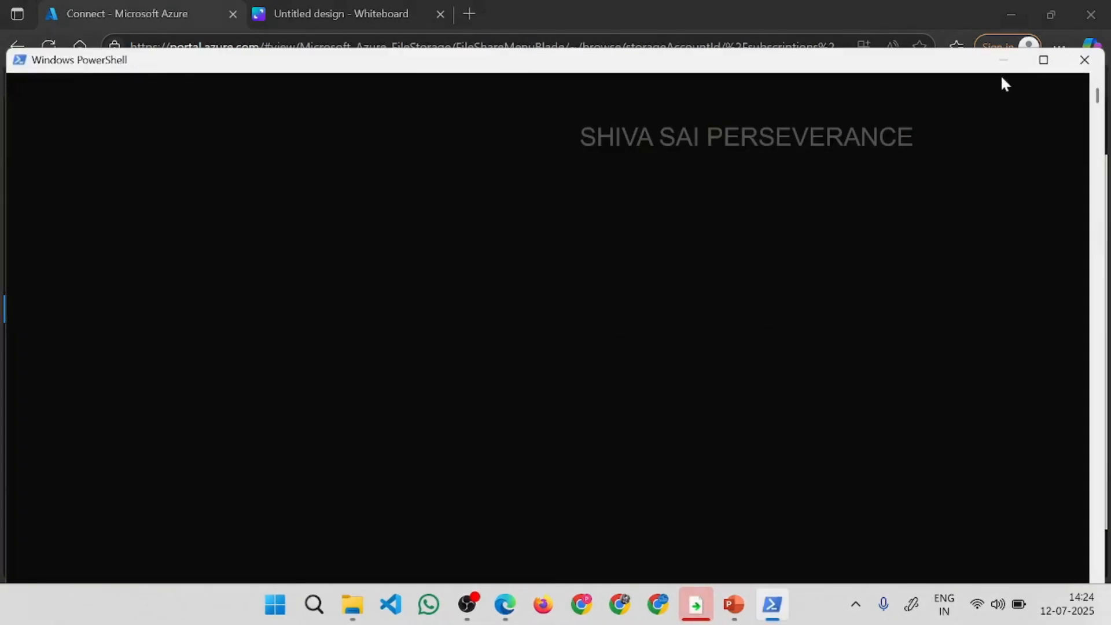
{"action": "left_click", "coordinate": [1044, 61]}
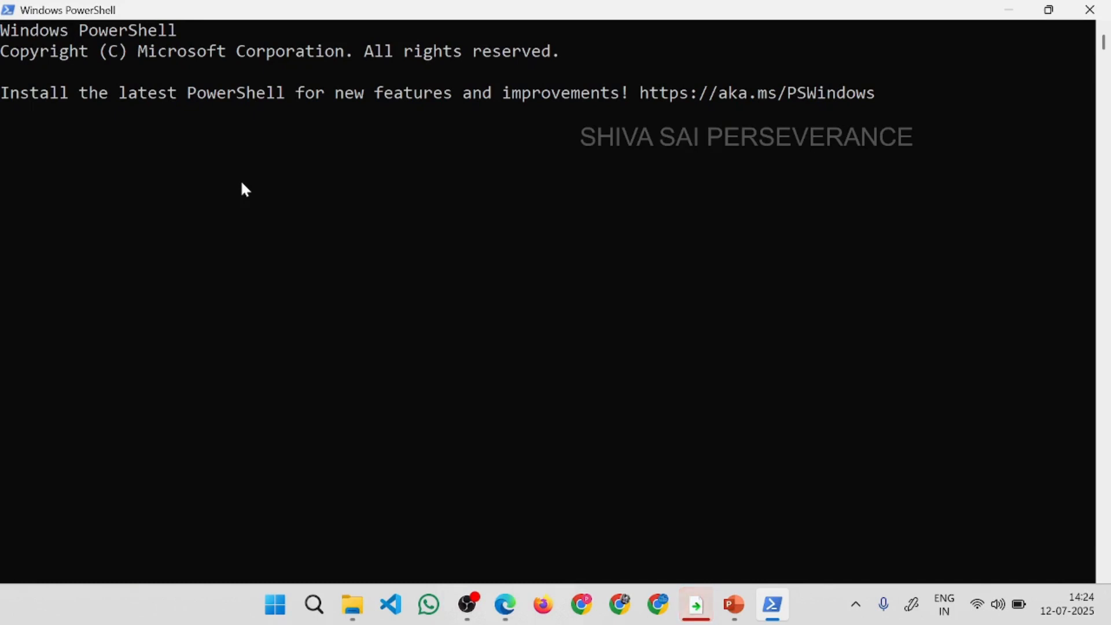
{"action": "key", "text": "ctrl+v"}
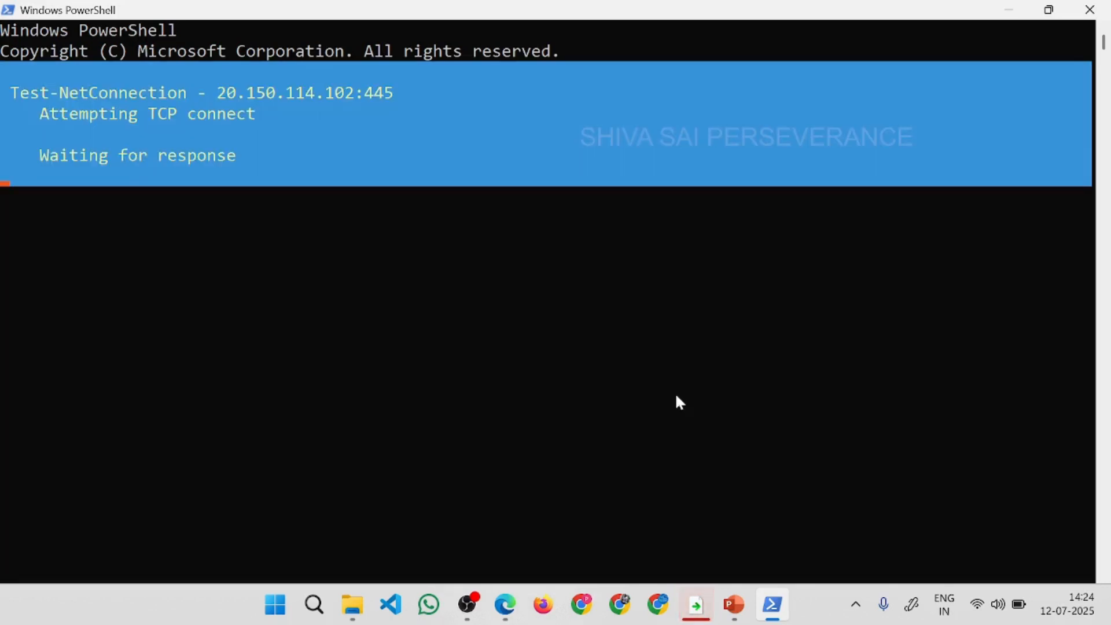
Review the connection script in the portal, then return to PowerShell and highlight the storage account key in the cmdkey command.
{"action": "key", "text": "alt+Tab"}
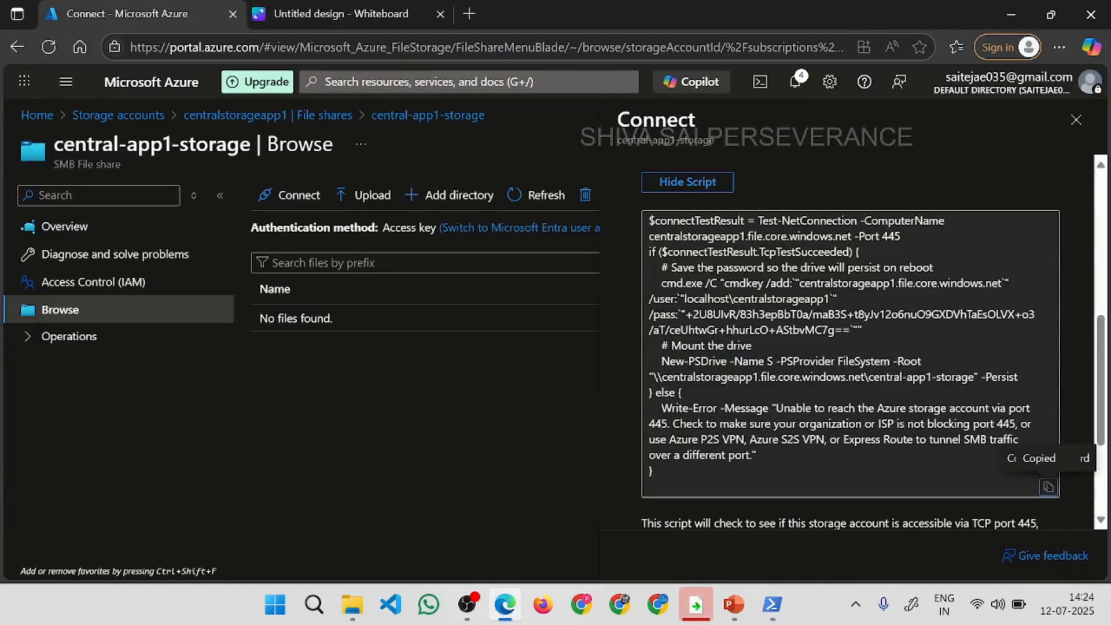
{"action": "key", "text": "alt+Tab"}
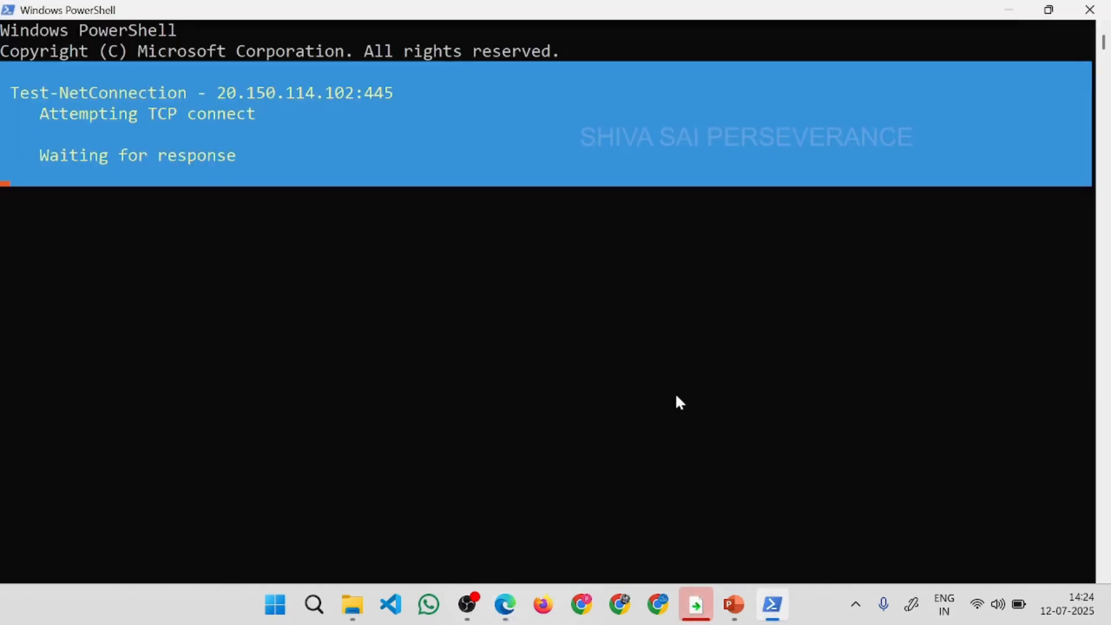
{"action": "key", "text": "alt+Tab"}
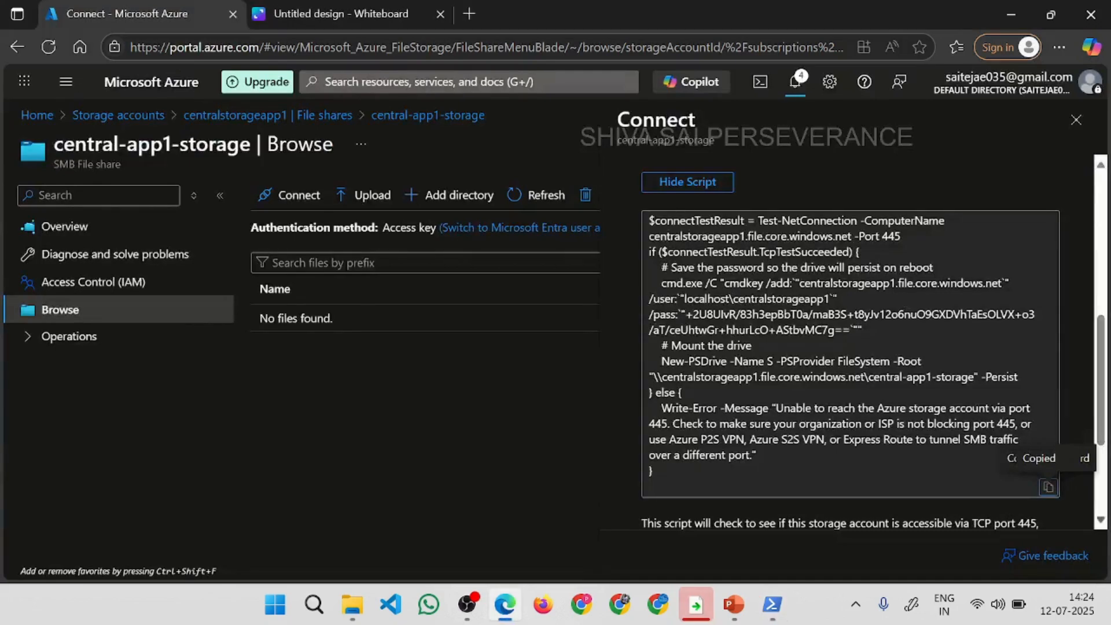
{"action": "scroll", "coordinate": [1102, 429], "scroll_direction": "down", "scroll_amount": 4}
{"action": "scroll", "coordinate": [1102, 429], "scroll_direction": "up", "scroll_amount": 4}
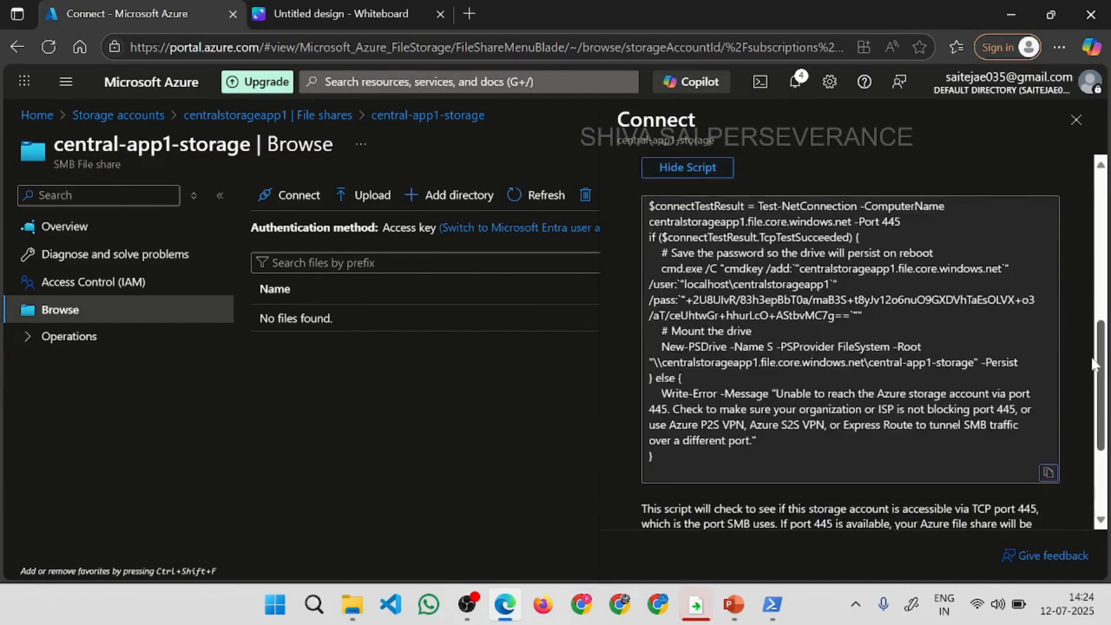
{"action": "key", "text": "alt+Tab"}
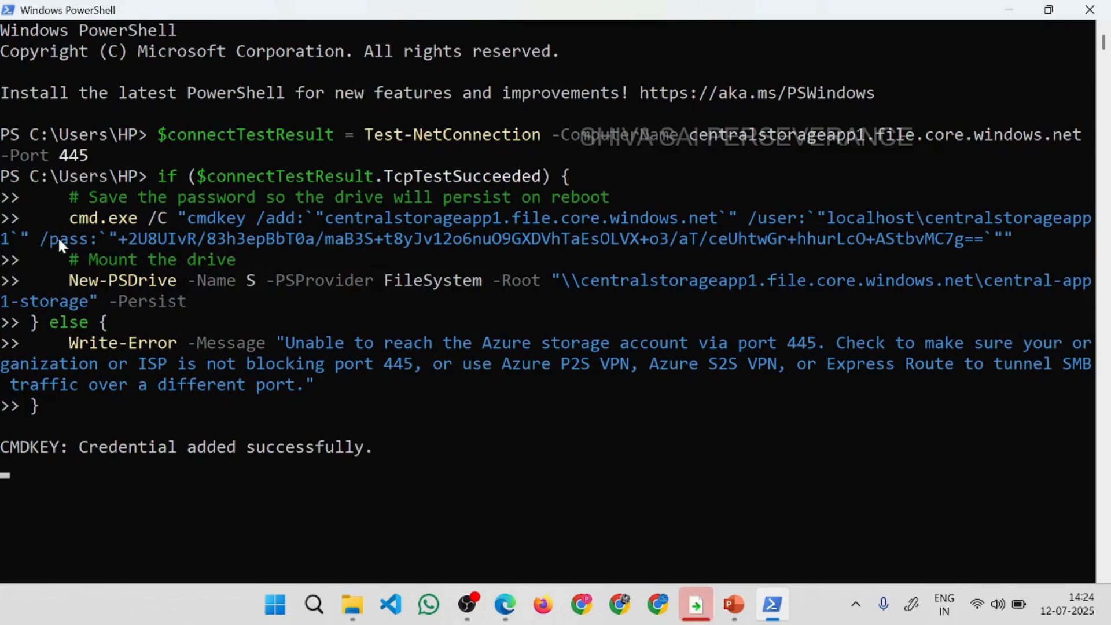
{"action": "left_click_drag", "start_coordinate": [120, 235], "coordinate": [965, 235]}
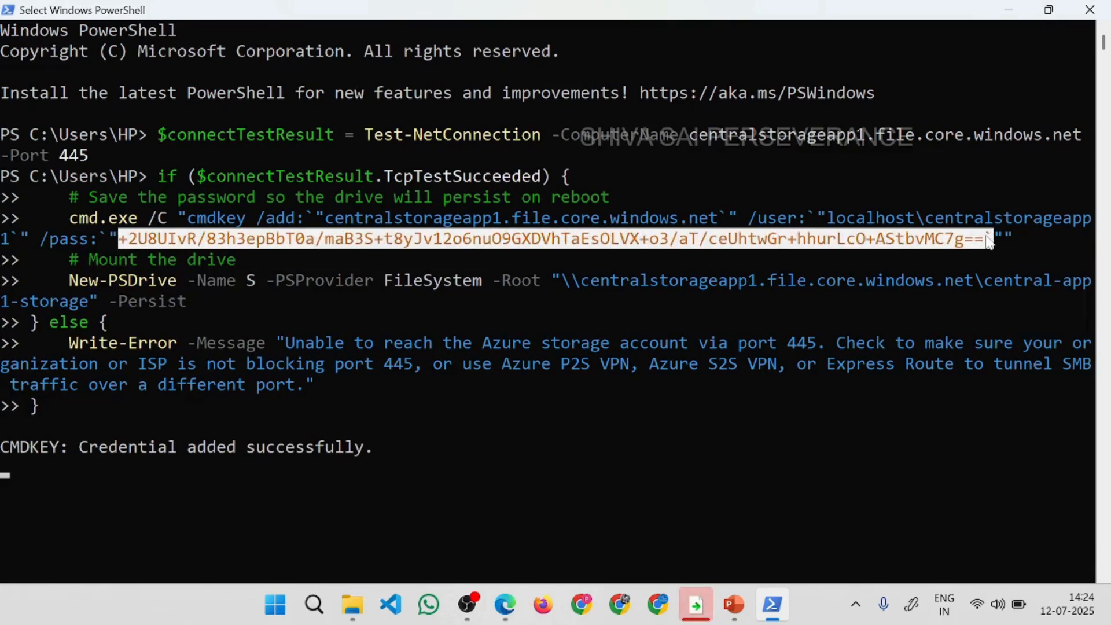
Highlight the user and server address in the cmdkey command, then locate the mounted central-app1-storage drive under This PC in File Explorer.
{"action": "left_click_drag", "start_coordinate": [827, 218], "coordinate": [1086, 224]}
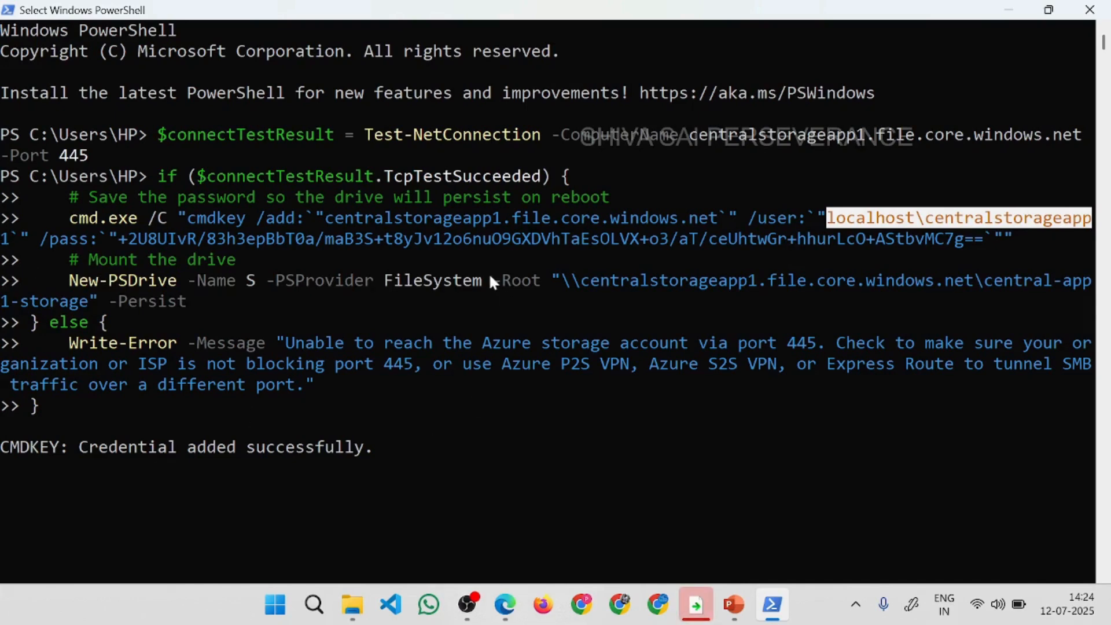
{"action": "left_click_drag", "start_coordinate": [317, 219], "coordinate": [206, 258]}
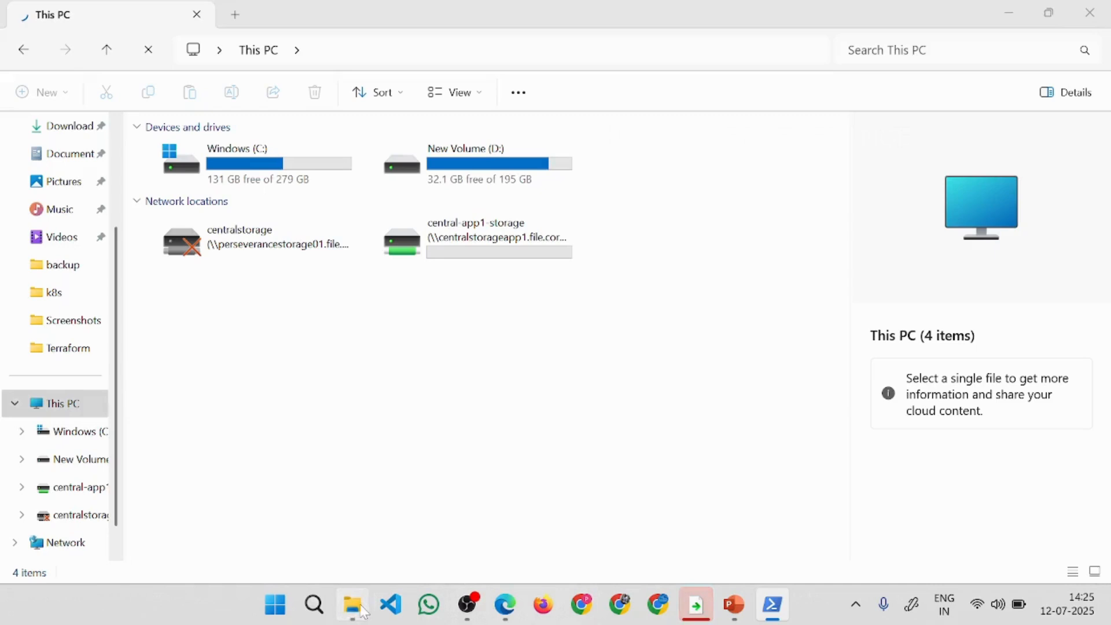
{"action": "left_click", "coordinate": [352, 604]}
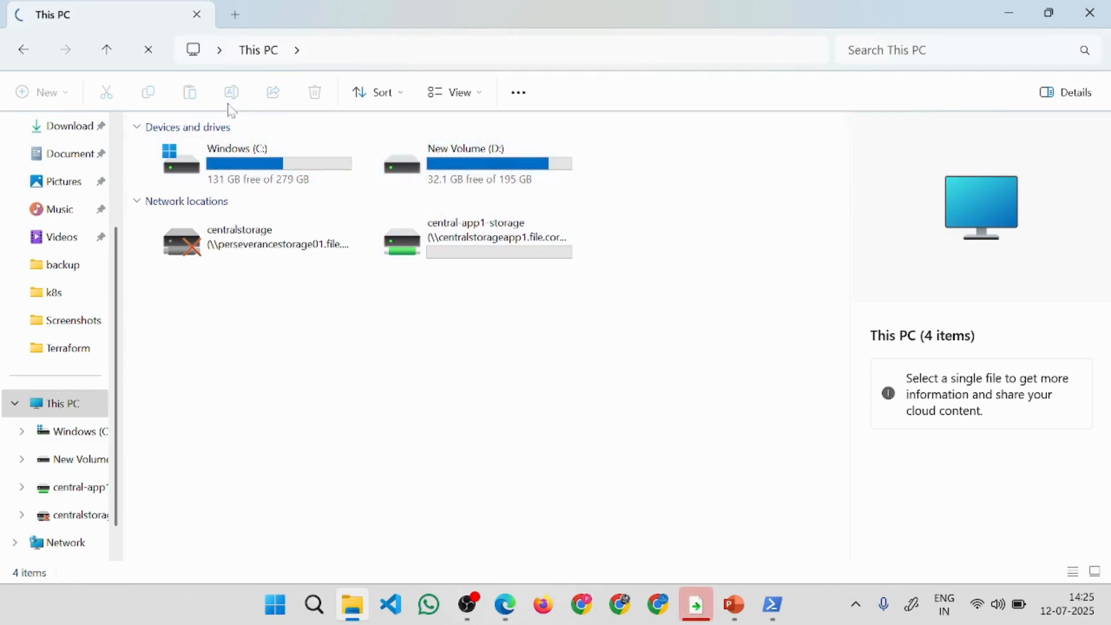
{"action": "key", "text": "super+d"}
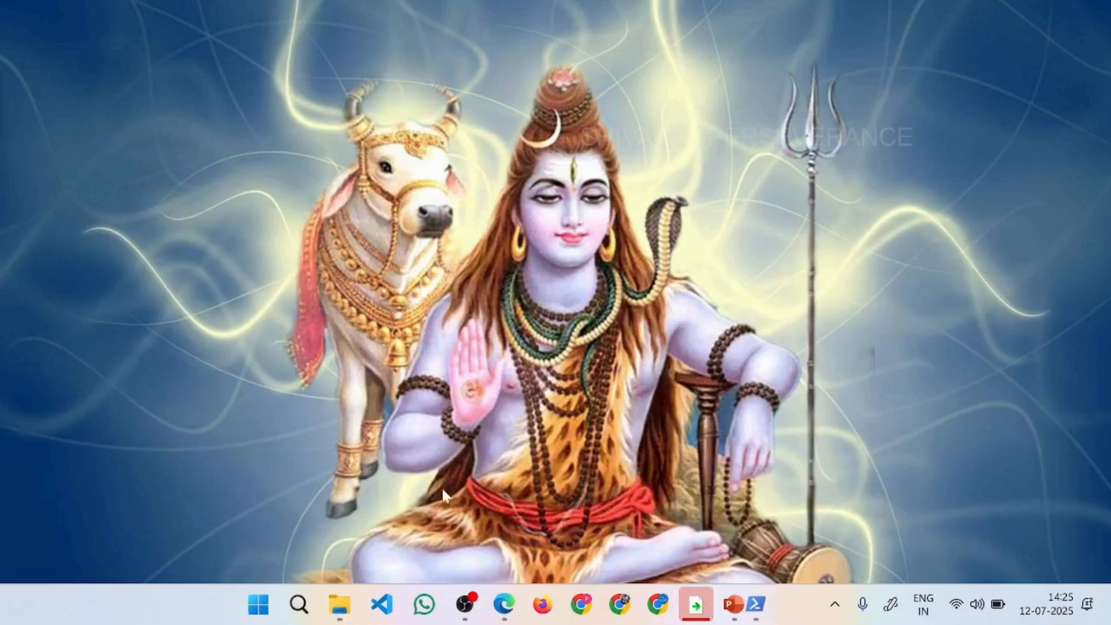
{"action": "key", "text": "super+d"}
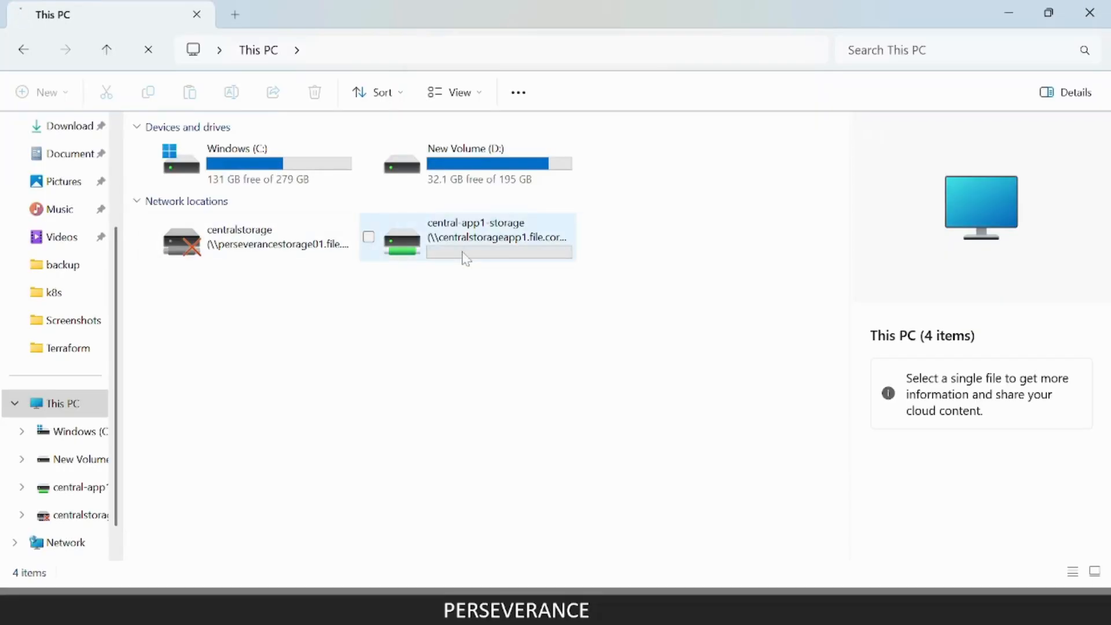
{"action": "left_click", "coordinate": [466, 260]}
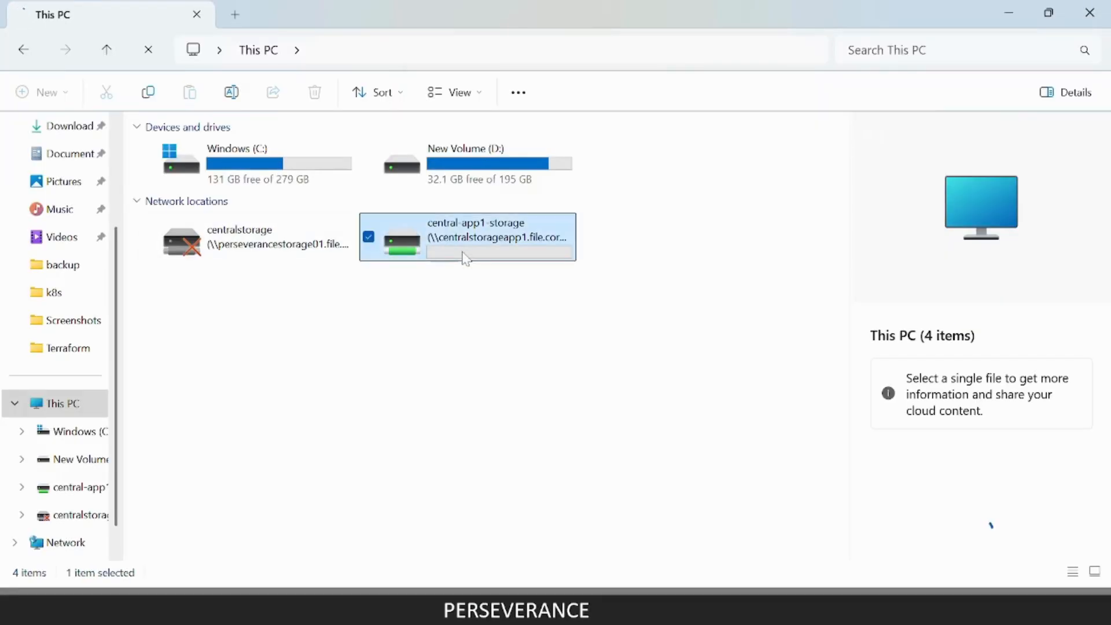
{"action": "key", "text": "super+d"}
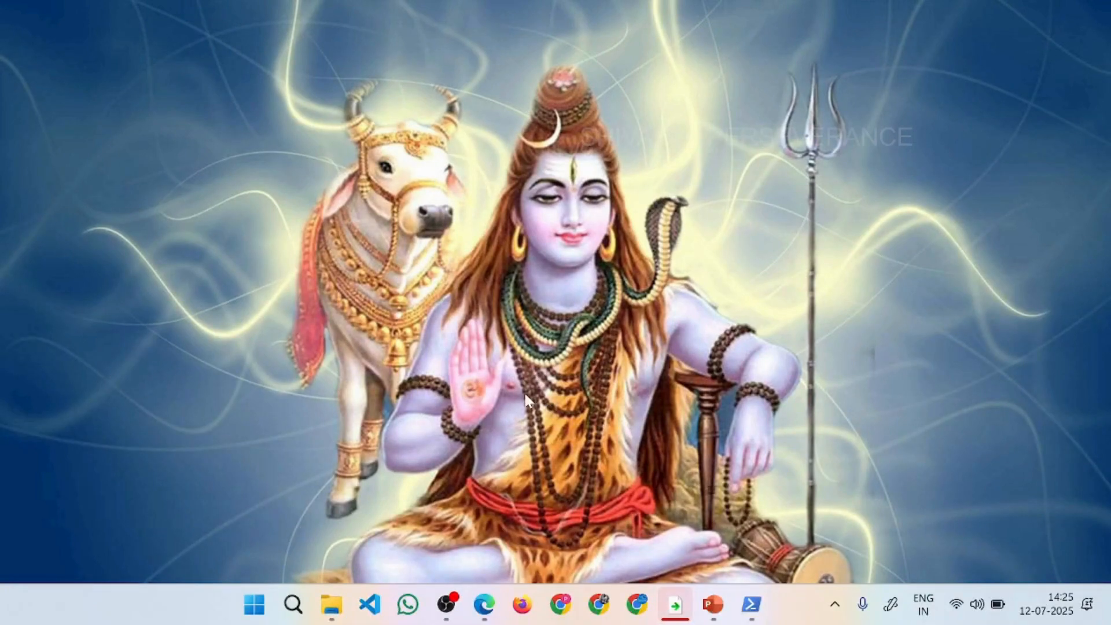
{"action": "key", "text": "super+d"}
{"action": "left_click", "coordinate": [436, 338]}
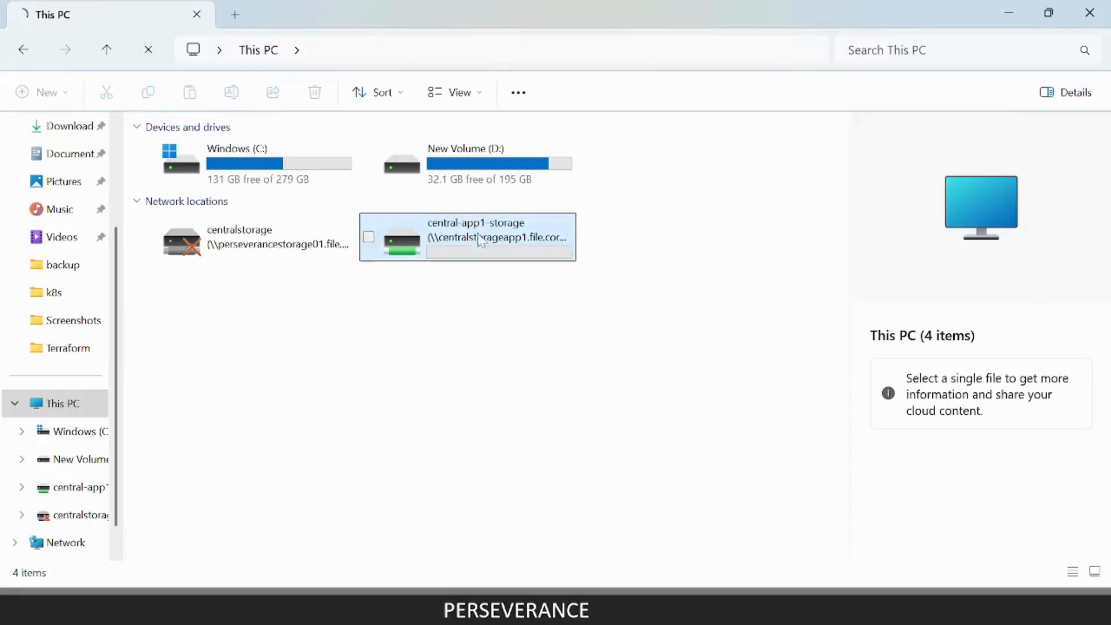
Switch to the Azure portal, close the Connect pane and check the file list of central-app1-storage against File Explorer.
{"action": "key", "text": "alt+Tab"}
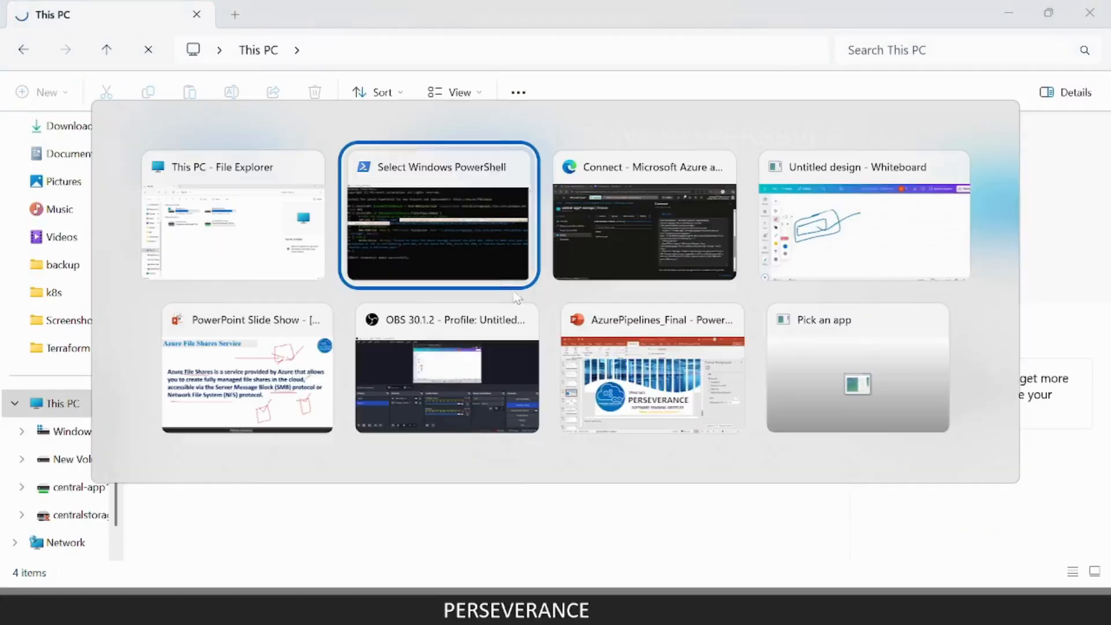
{"action": "left_click", "coordinate": [596, 223]}
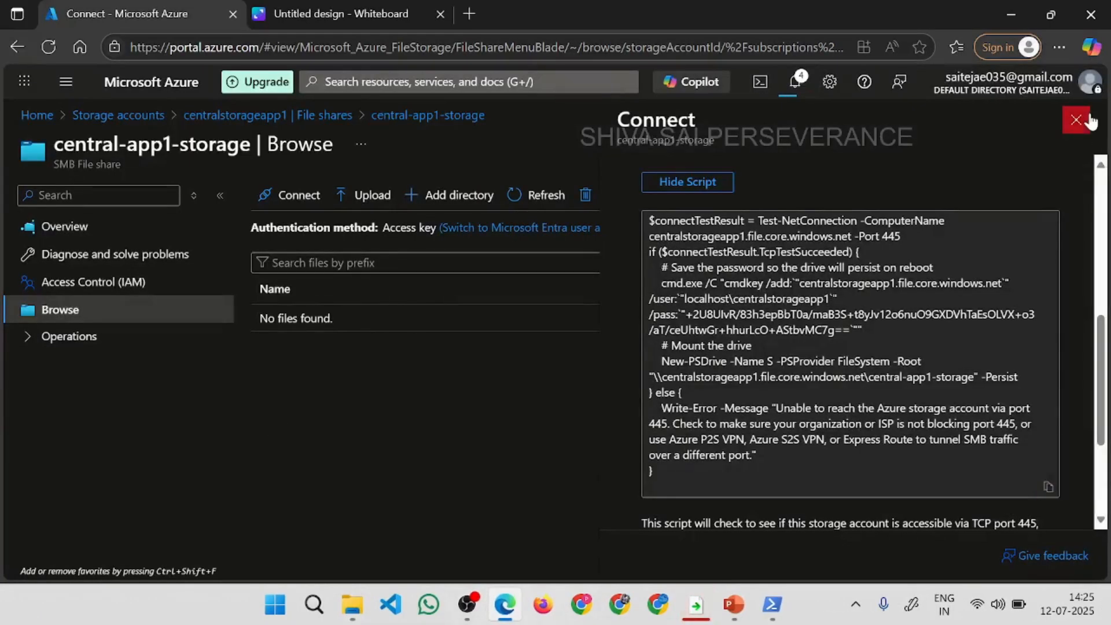
{"action": "left_click", "coordinate": [1077, 120]}
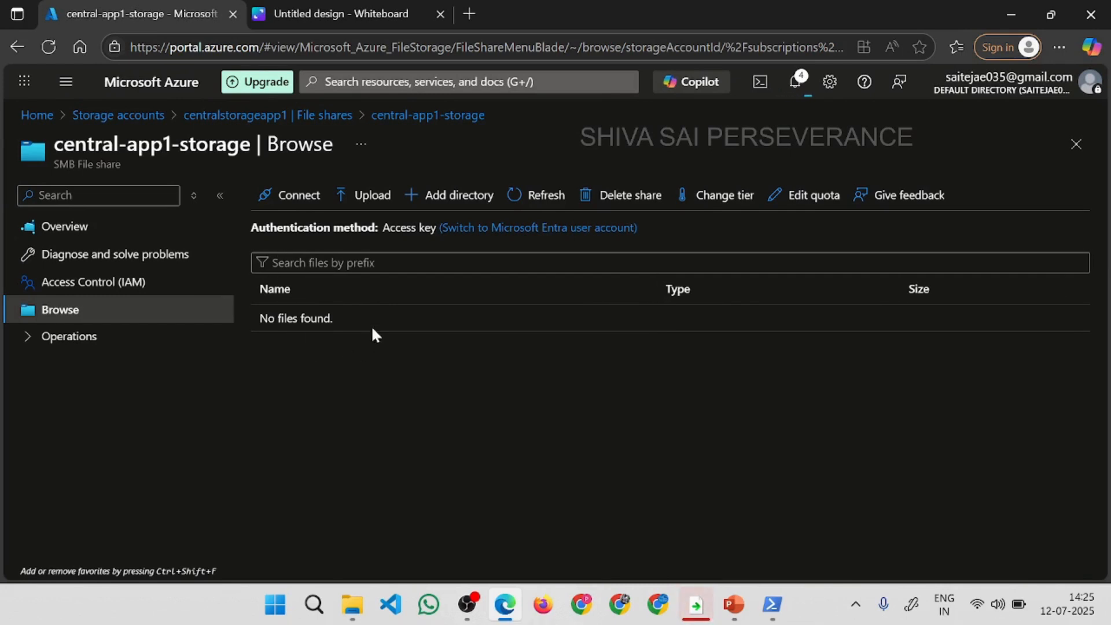
{"action": "left_click_drag", "start_coordinate": [371, 325], "coordinate": [253, 323]}
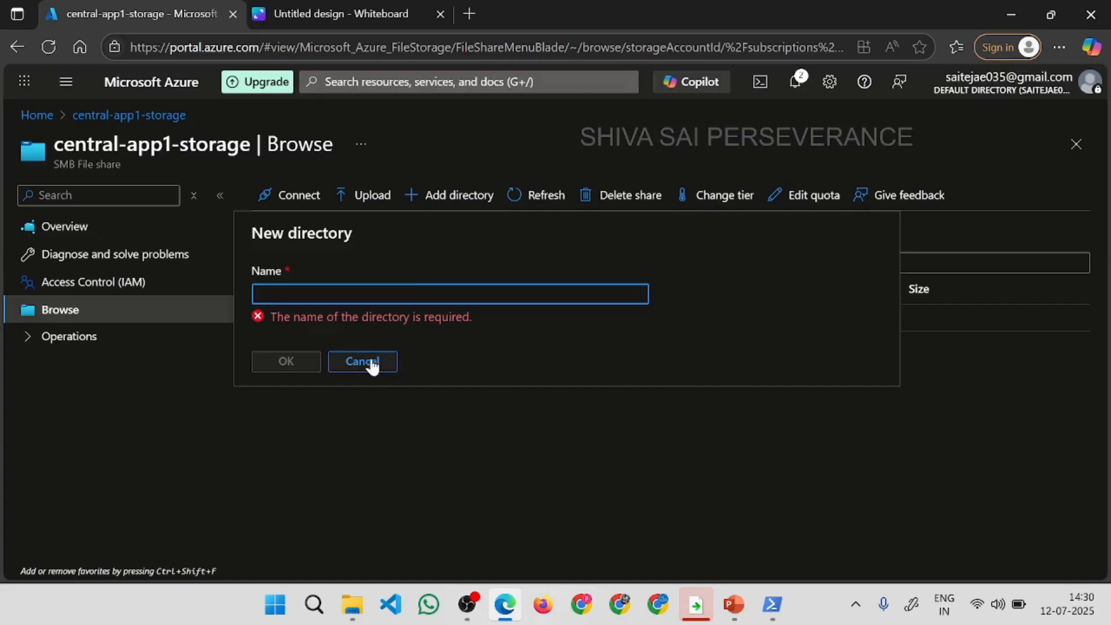
{"action": "left_click", "coordinate": [367, 362]}
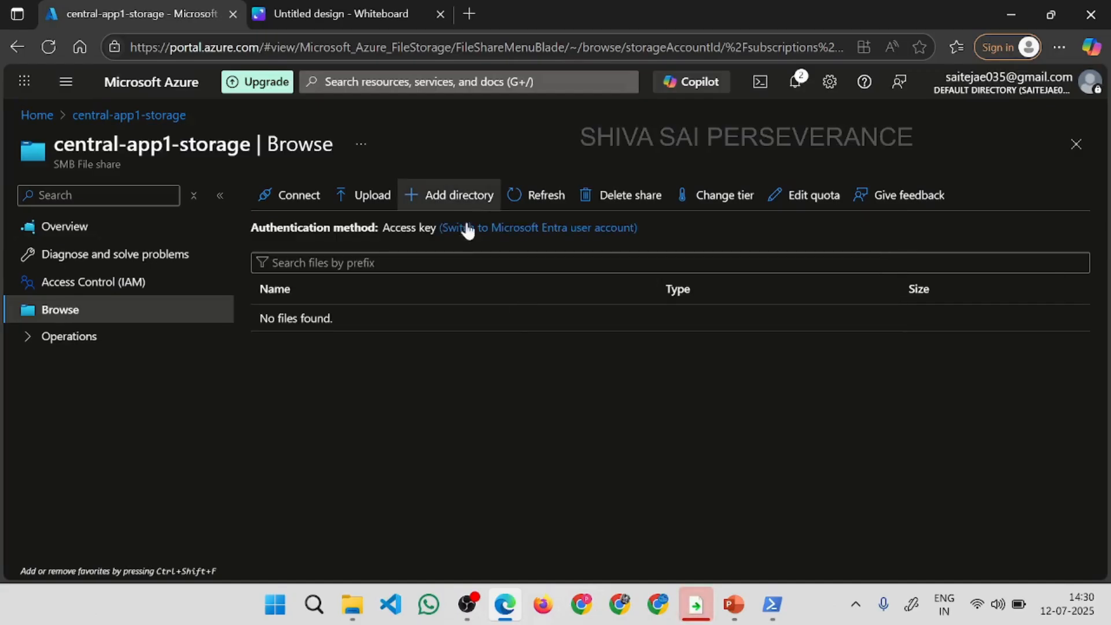
Add a directory named storage-app1-afs to the central-app1-storage file share.
{"action": "left_click", "coordinate": [461, 202]}
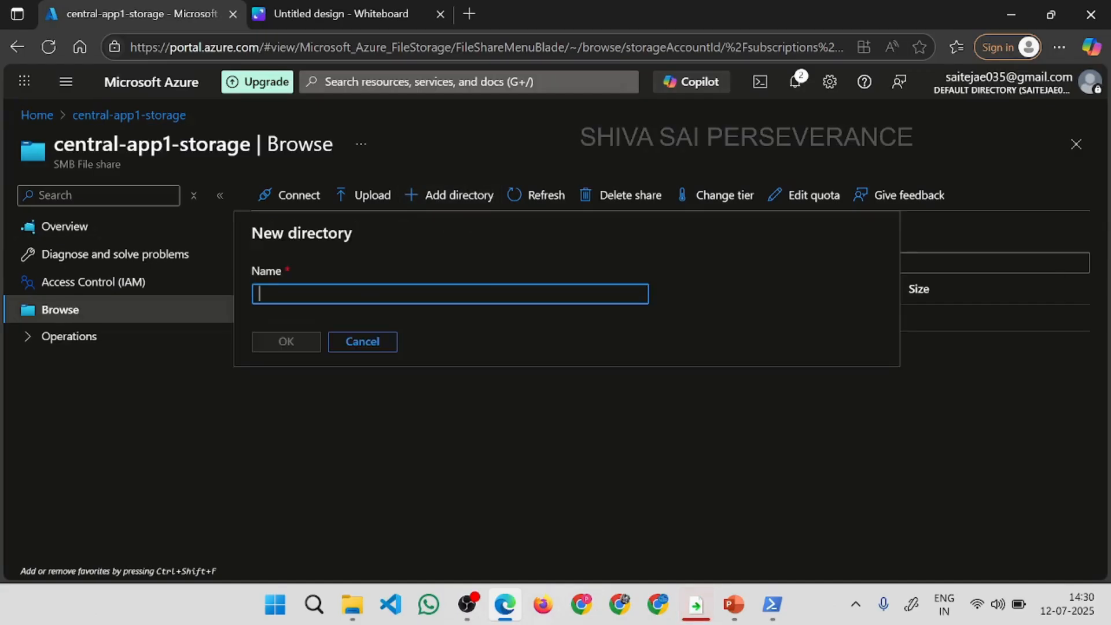
{"action": "type", "text": "storage-app1-afs"}
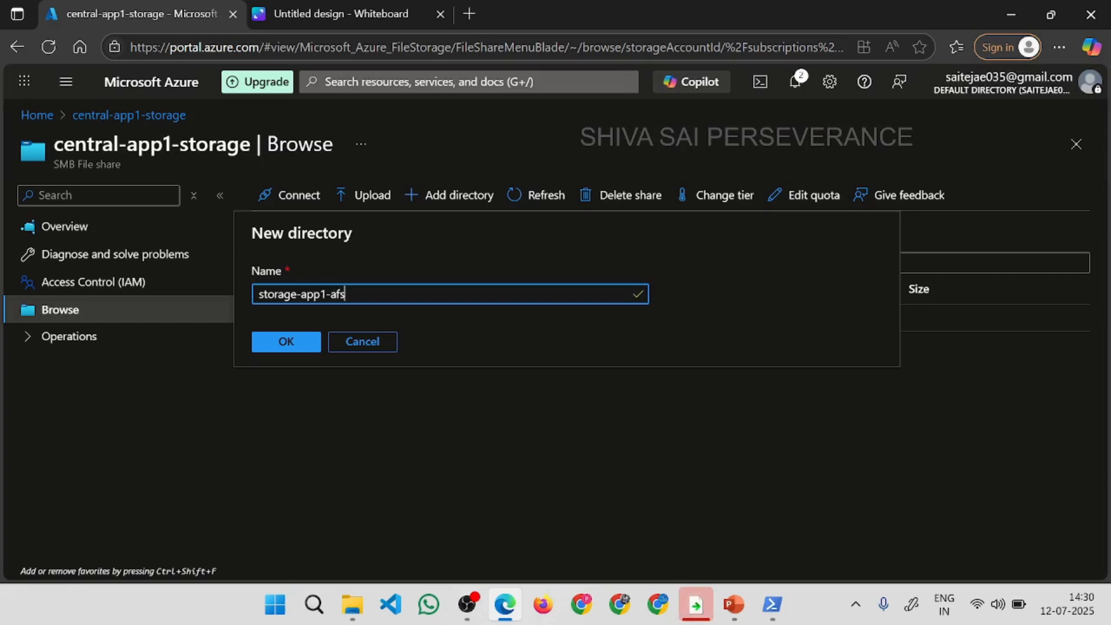
{"action": "left_click", "coordinate": [317, 341]}
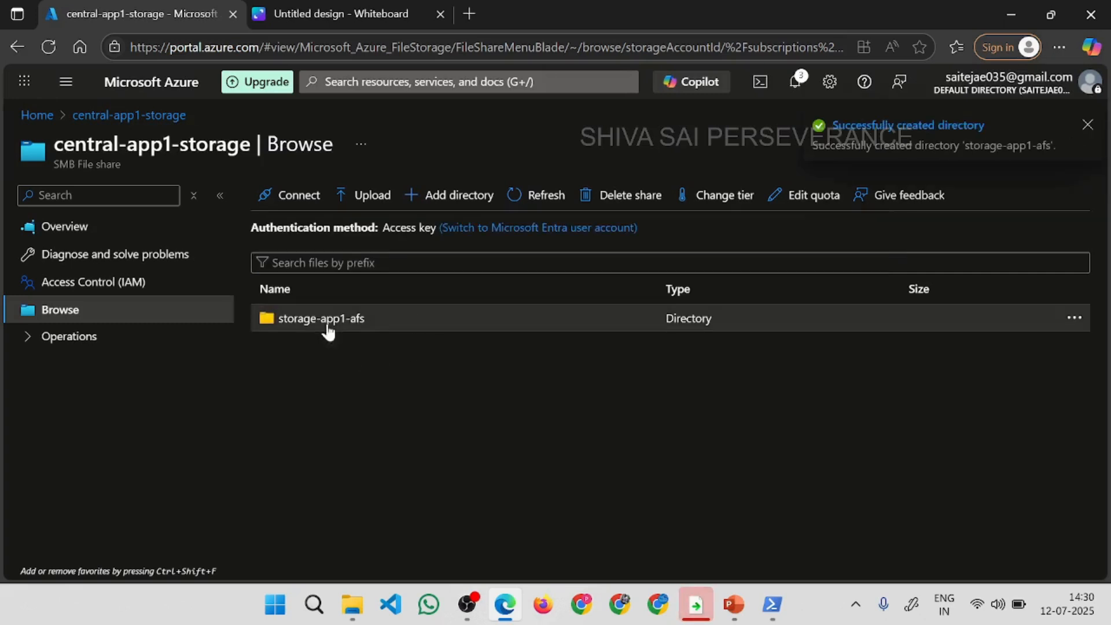
Switch to File Explorer and open the mounted central-app1-storage drive to check for the storage-app1-afs folder.
{"action": "left_click", "coordinate": [351, 611]}
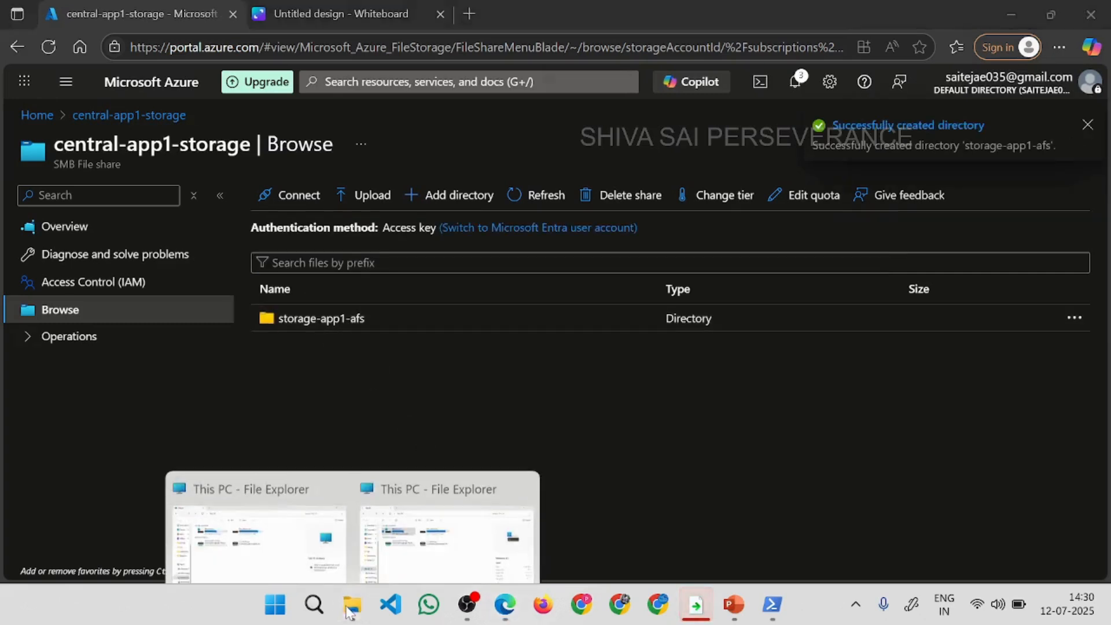
{"action": "left_click", "coordinate": [327, 457]}
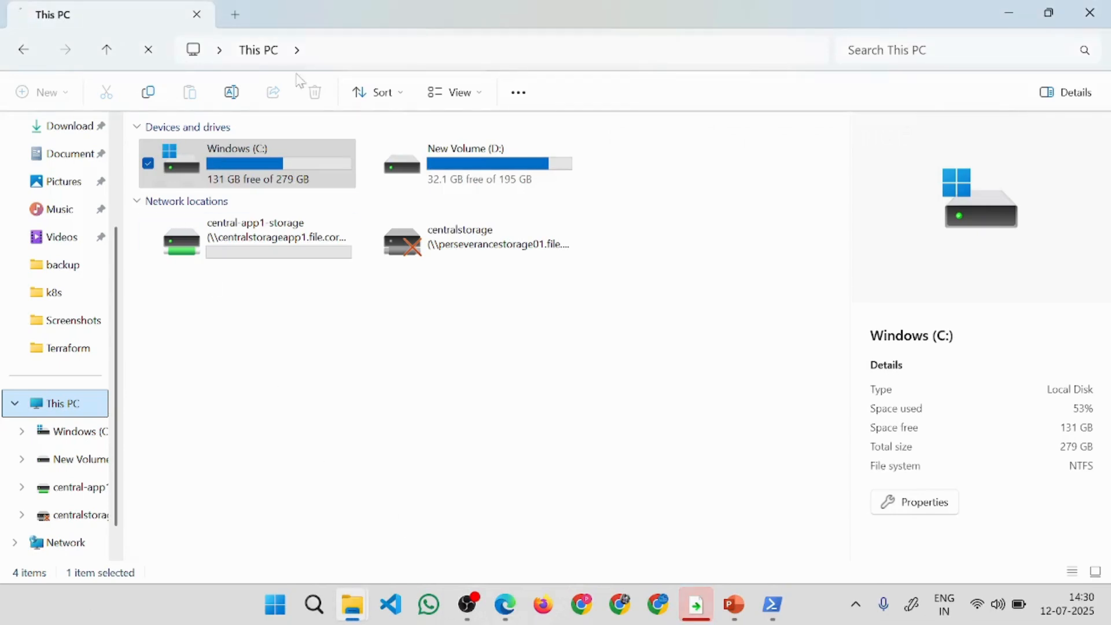
{"action": "double_click", "coordinate": [302, 250]}
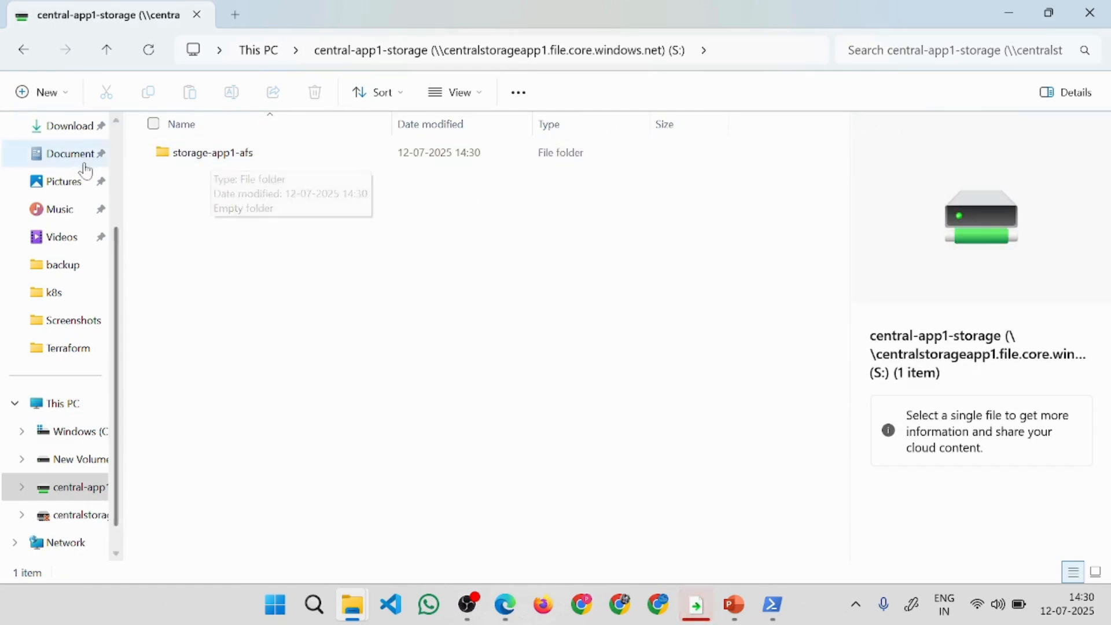
{"action": "left_click", "coordinate": [58, 166]}
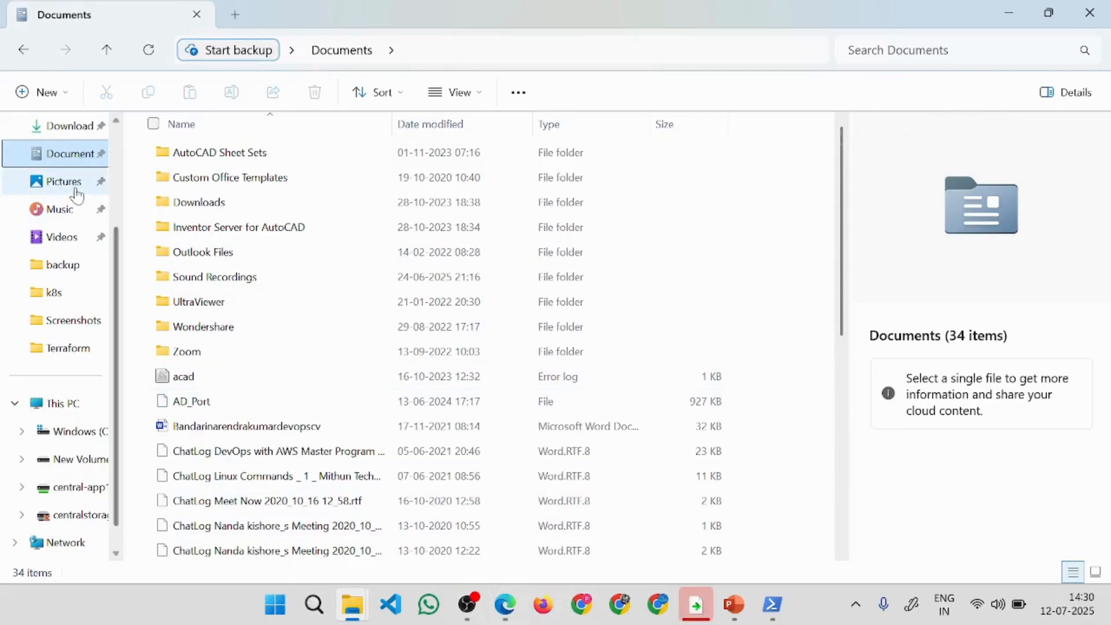
{"action": "key", "text": "alt+Tab"}
{"action": "key", "text": "alt+Tab"}
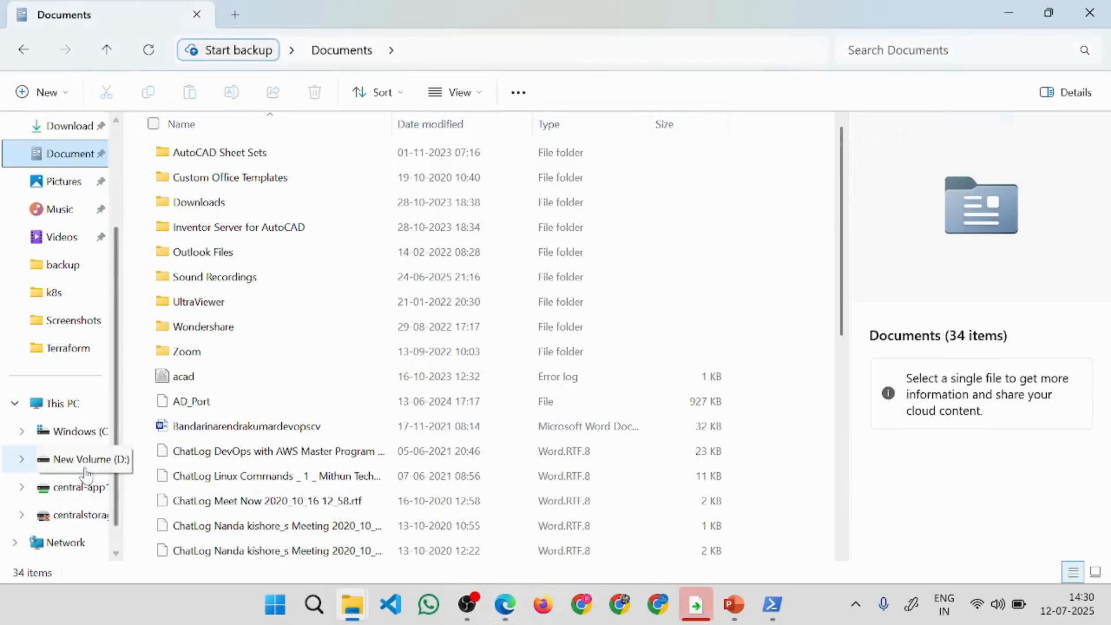
{"action": "left_click", "coordinate": [65, 404]}
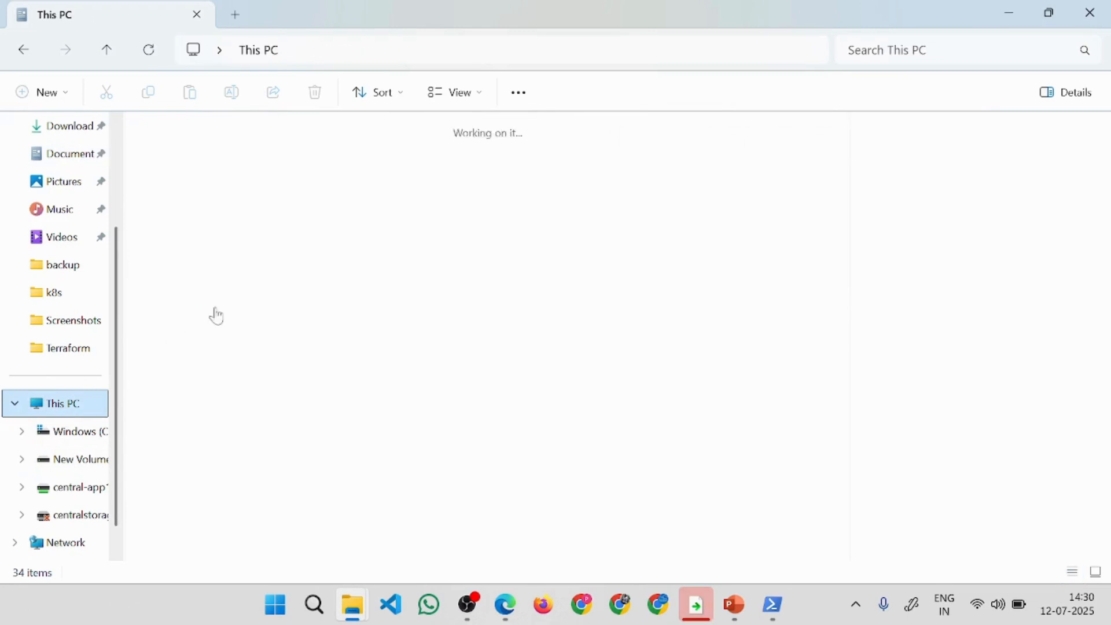
{"action": "left_click", "coordinate": [257, 253]}
{"action": "double_click", "coordinate": [258, 253]}
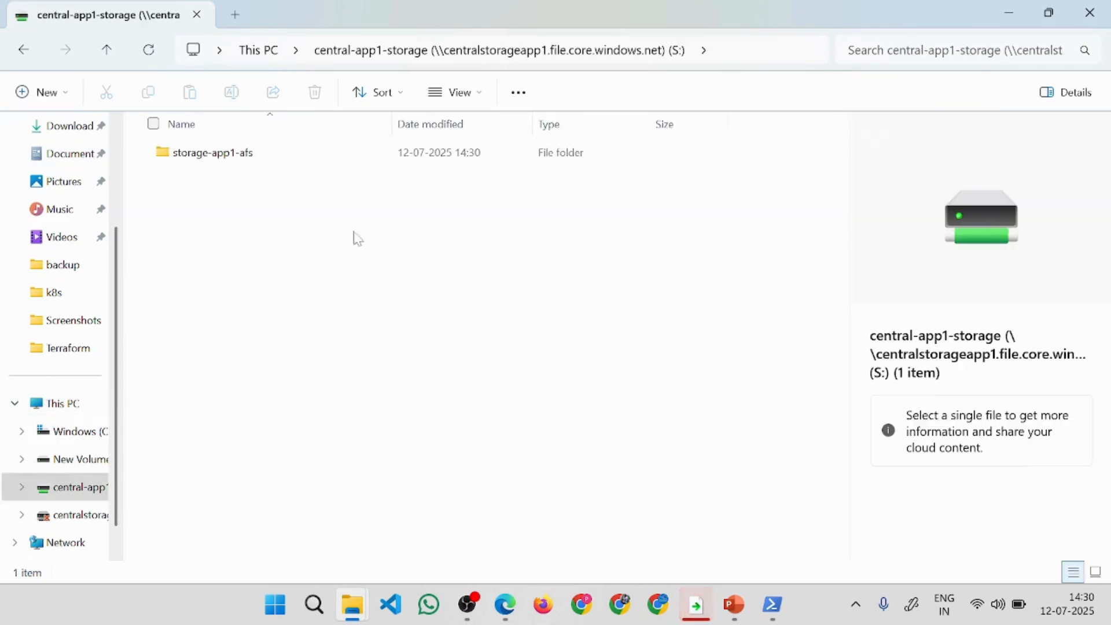
Open storage-app1-afs in the Azure portal and upload Screenshot 2025-04-25 194305.png from the Screenshots folder in Pictures.
{"action": "key", "text": "alt+Tab"}
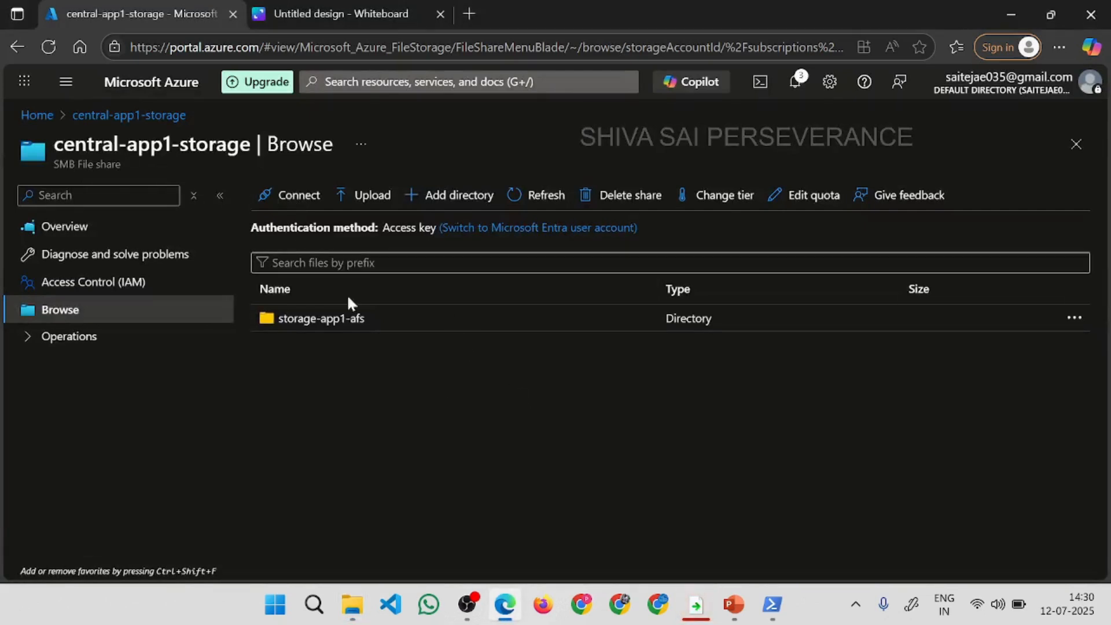
{"action": "left_click", "coordinate": [333, 322]}
{"action": "left_click", "coordinate": [322, 319]}
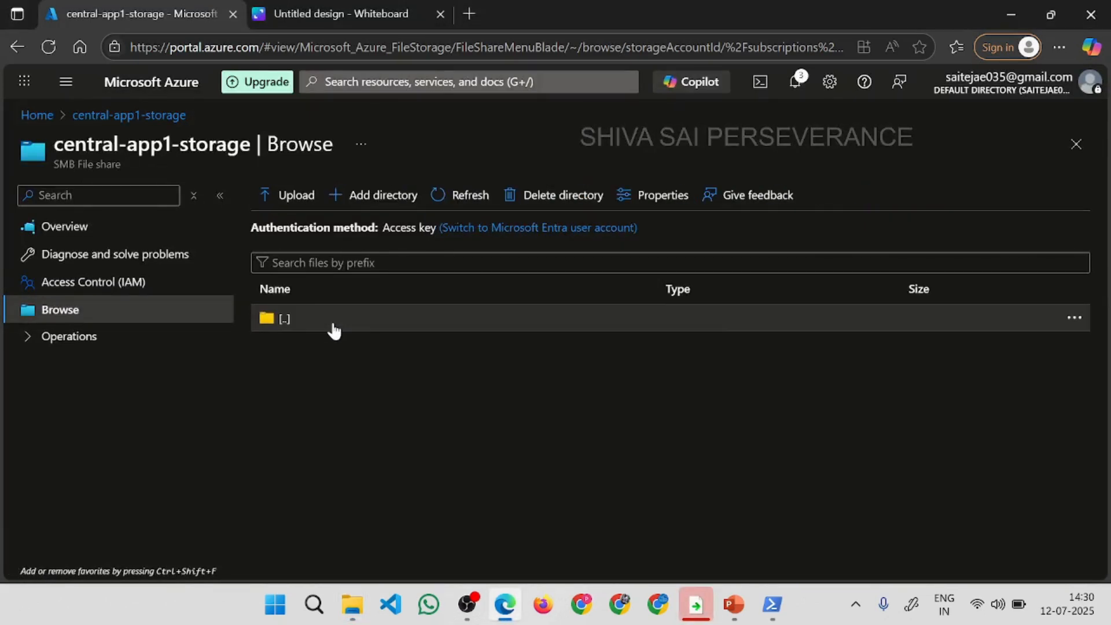
{"action": "left_click", "coordinate": [295, 198]}
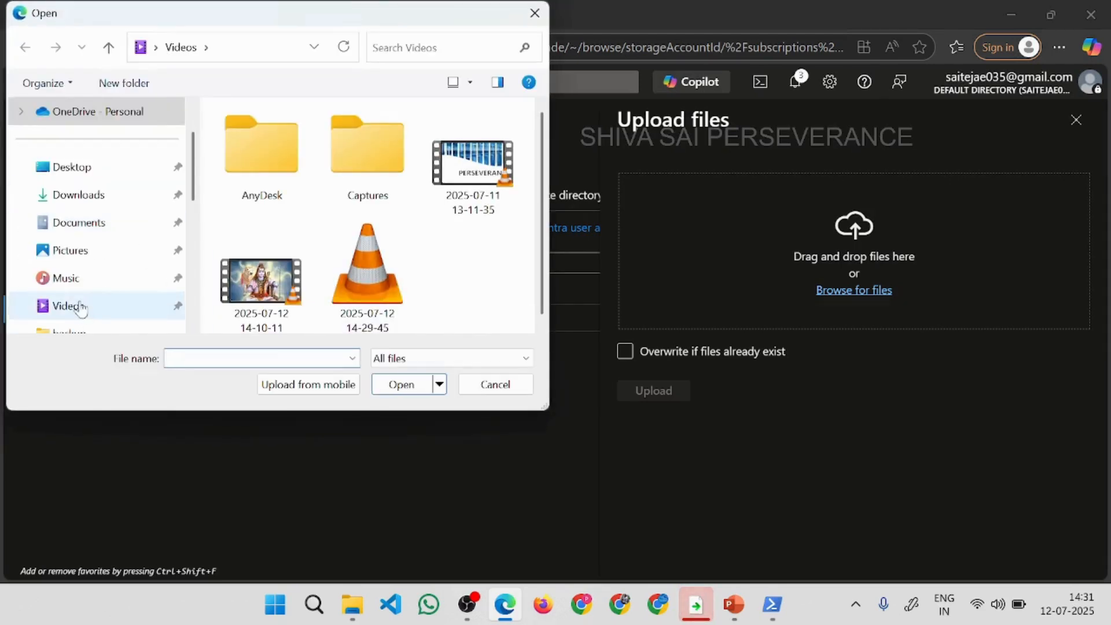
{"action": "left_click", "coordinate": [68, 252]}
{"action": "double_click", "coordinate": [373, 148]}
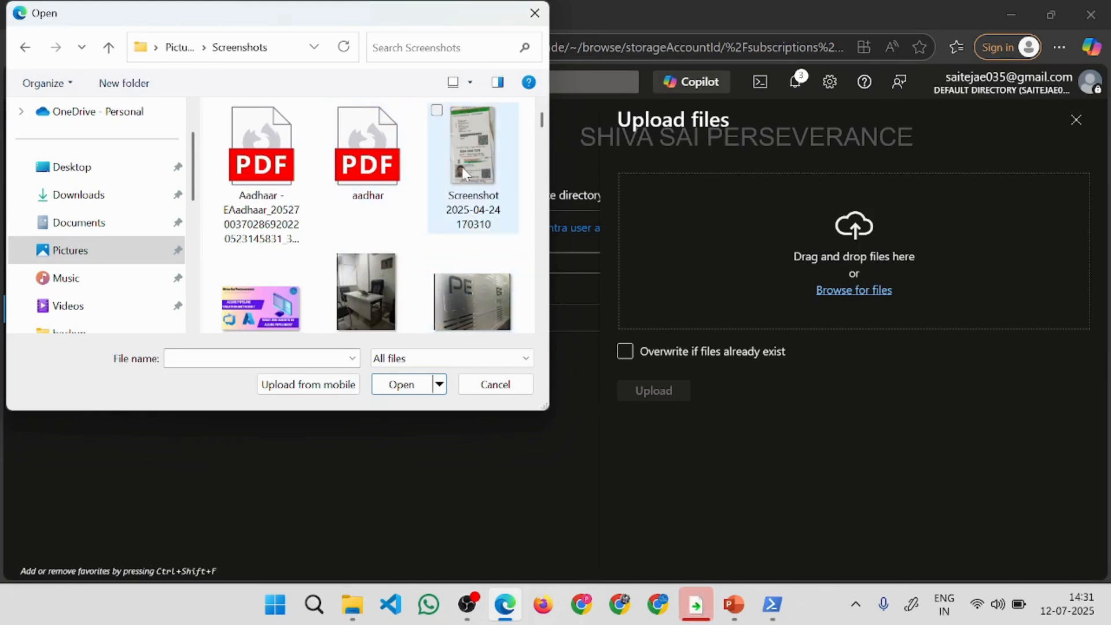
{"action": "scroll", "coordinate": [356, 295], "scroll_direction": "down", "scroll_amount": 1}
{"action": "double_click", "coordinate": [356, 298]}
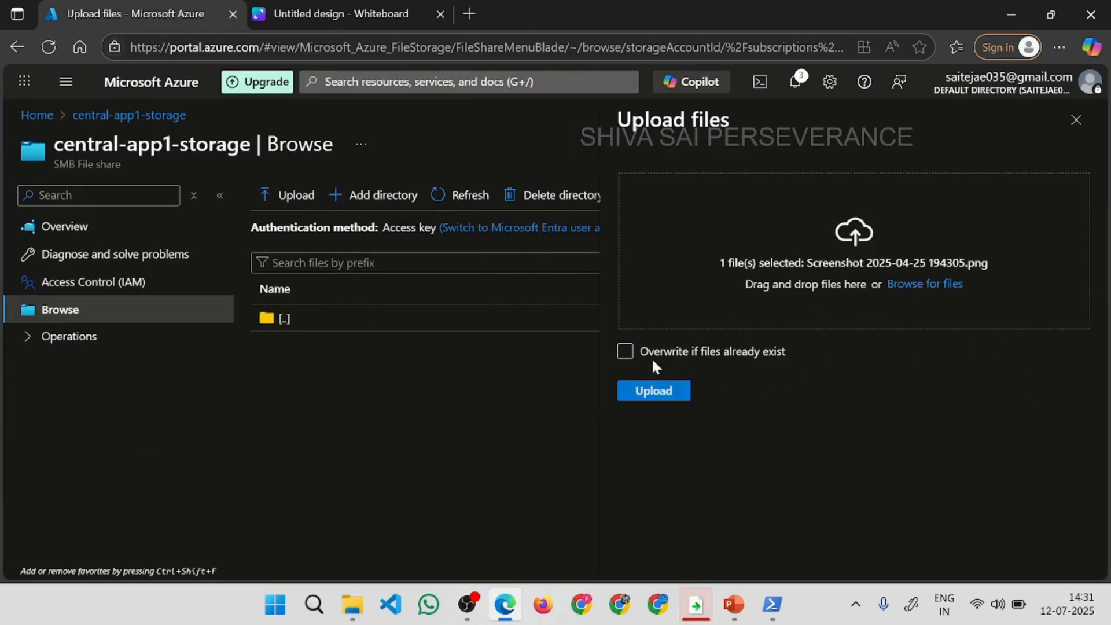
{"action": "left_click", "coordinate": [650, 398]}
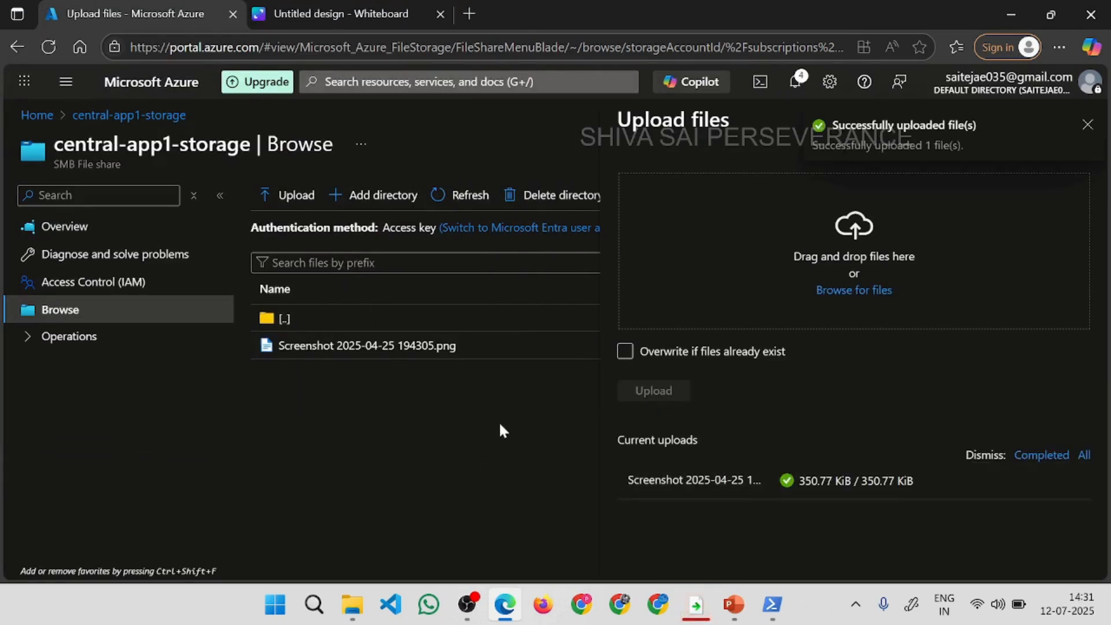
{"action": "left_click", "coordinate": [1088, 132]}
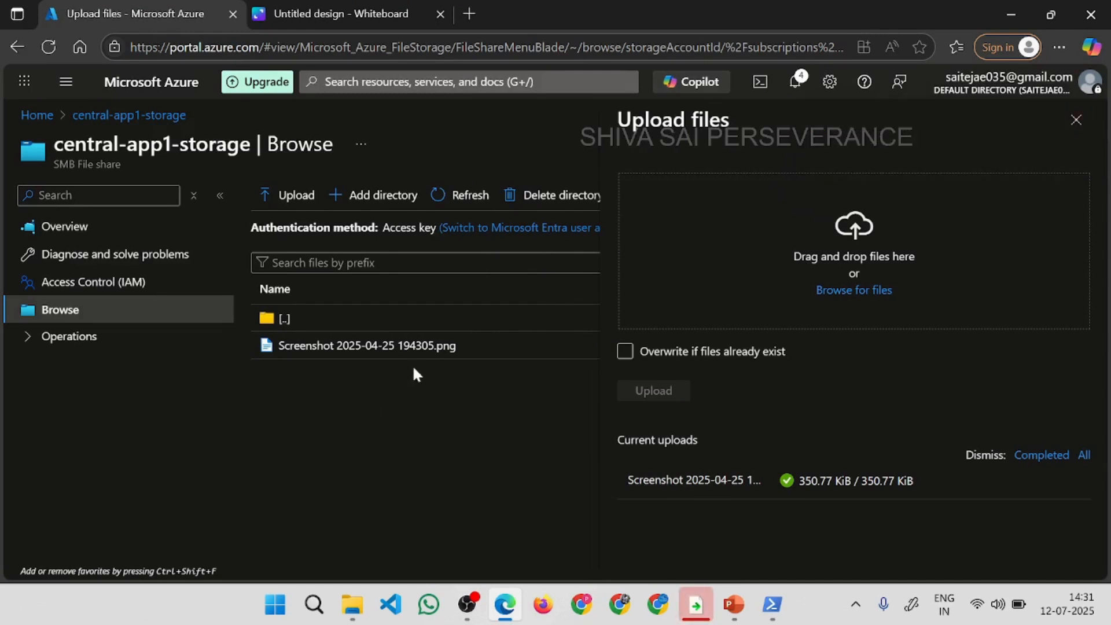
{"action": "left_click", "coordinate": [1077, 119]}
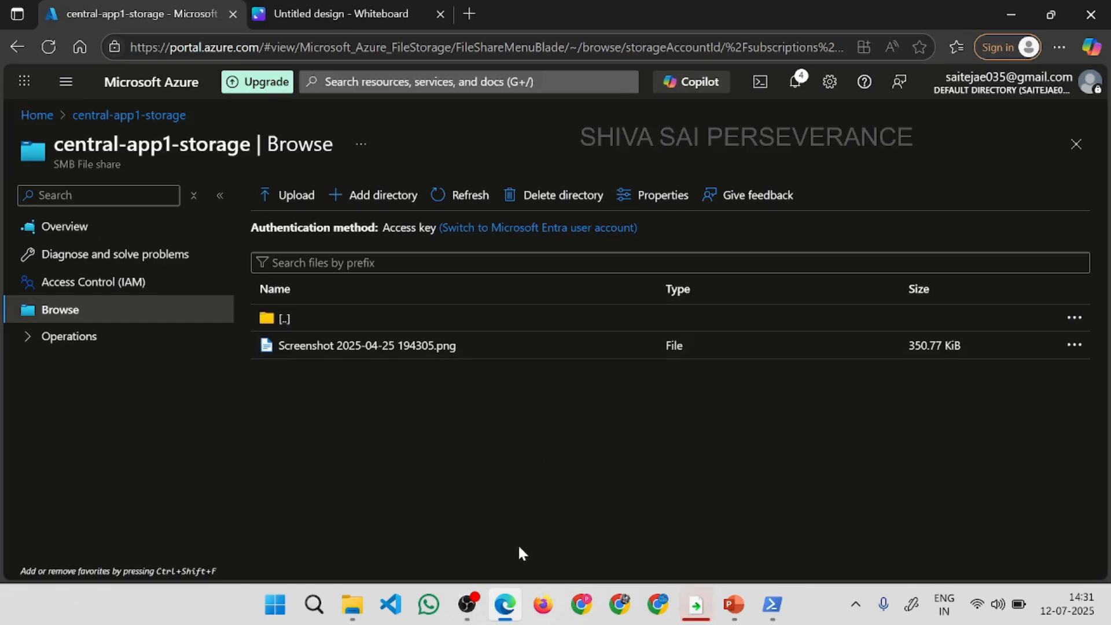
Open the storage-app1-afs folder on the mounted drive in File Explorer and compare its contents with the portal listing.
{"action": "mouse_move", "coordinate": [353, 605]}
{"action": "left_click", "coordinate": [440, 509]}
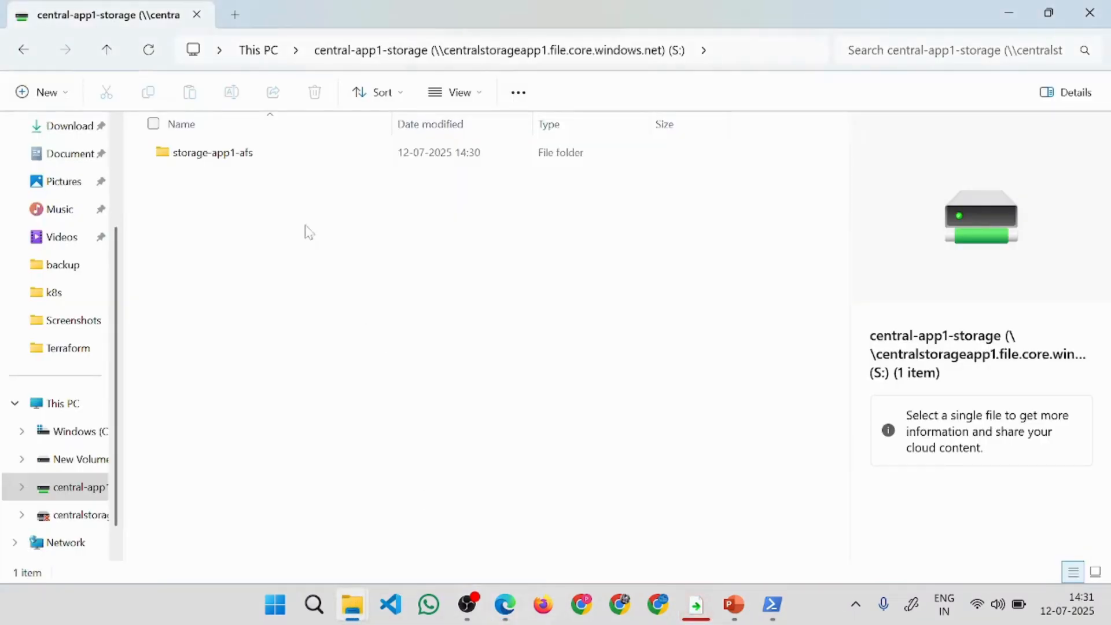
{"action": "double_click", "coordinate": [239, 158]}
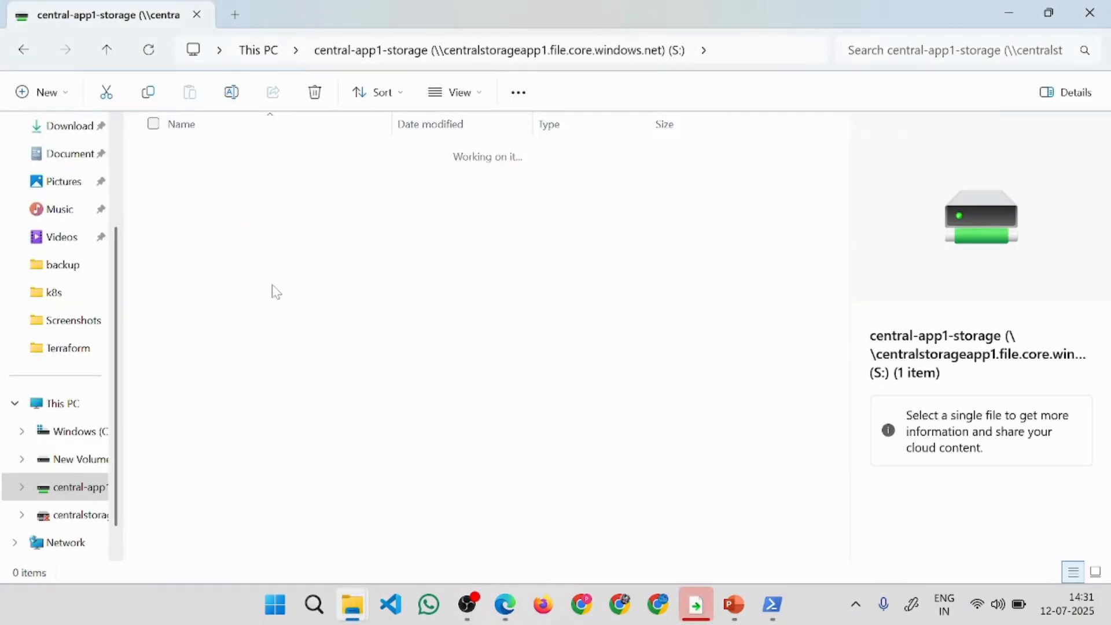
{"action": "left_click", "coordinate": [509, 612]}
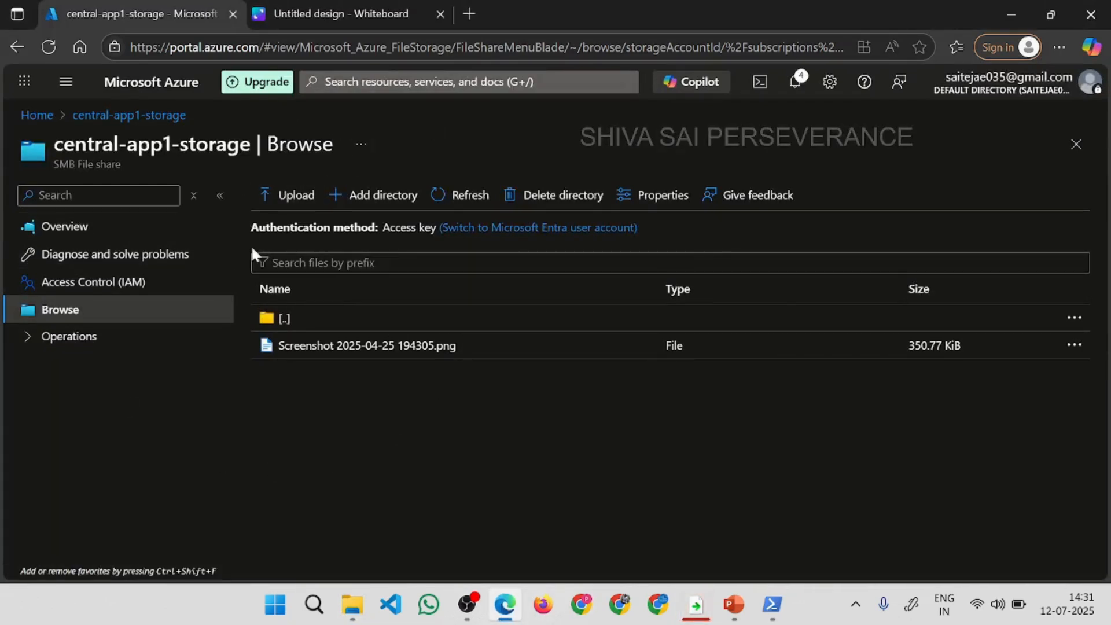
{"action": "key", "text": "alt+Tab"}
Check the mounted folder in File Explorer, and on the Canva whiteboard sketch a computer monitor with a stand beside the storage box.
{"action": "key", "text": "alt+Tab"}
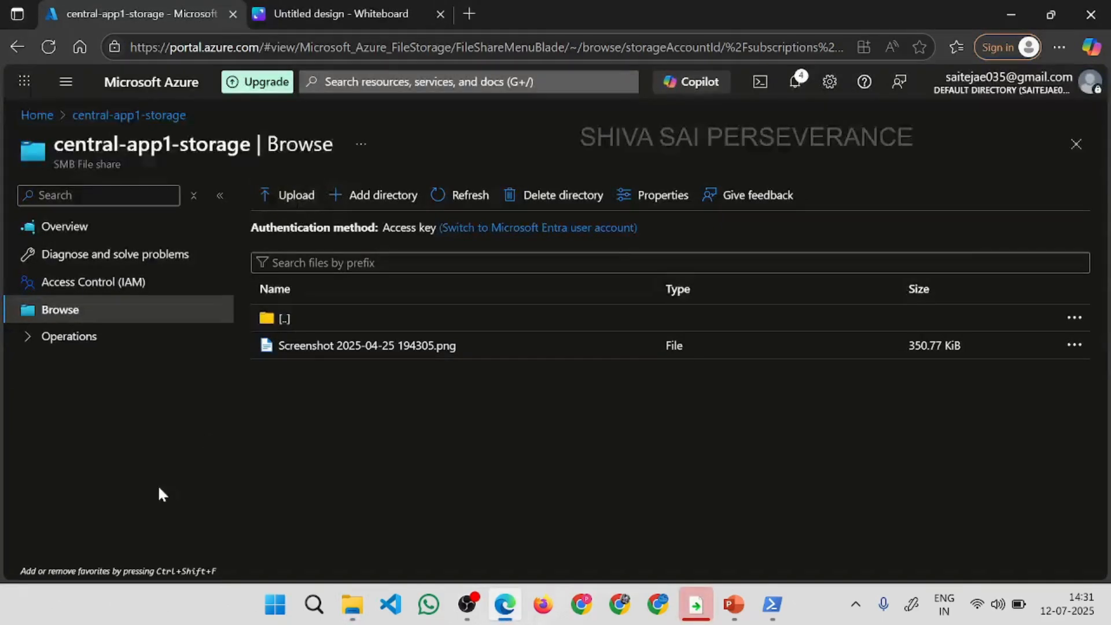
{"action": "key", "text": "alt+Tab"}
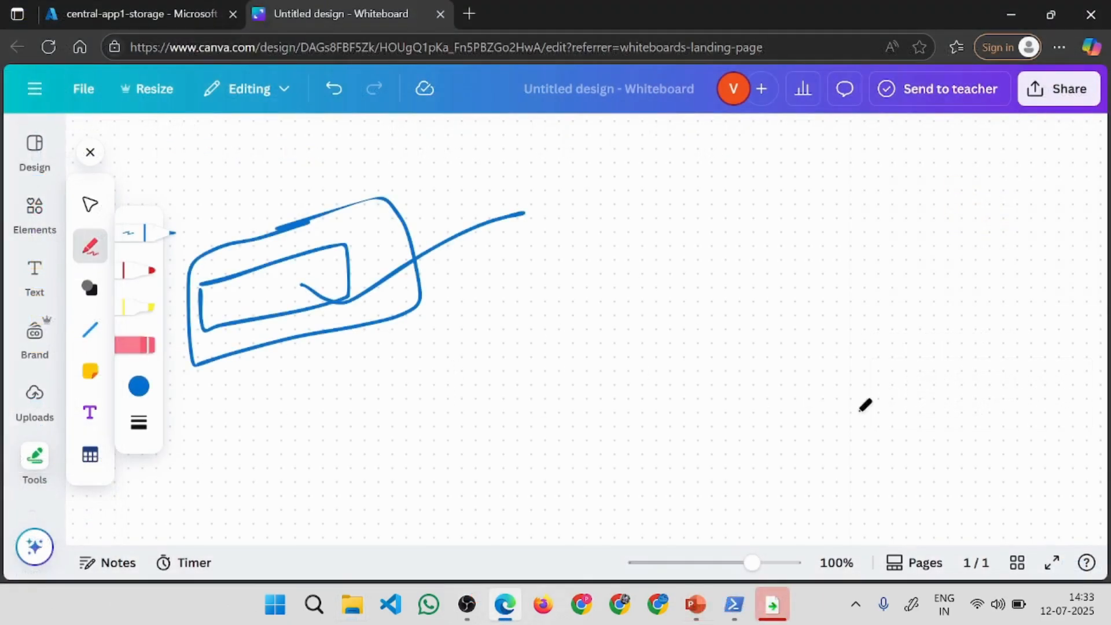
{"action": "mouse_move", "coordinate": [808, 329]}
{"action": "left_mouse_down"}
{"action": "mouse_move", "coordinate": [954, 307]}
{"action": "mouse_move", "coordinate": [795, 463]}
{"action": "mouse_move", "coordinate": [830, 322]}
{"action": "left_mouse_up"}
{"action": "mouse_move", "coordinate": [868, 511]}
{"action": "left_mouse_down"}
{"action": "mouse_move", "coordinate": [903, 492]}
{"action": "mouse_move", "coordinate": [849, 519]}
{"action": "left_mouse_up"}
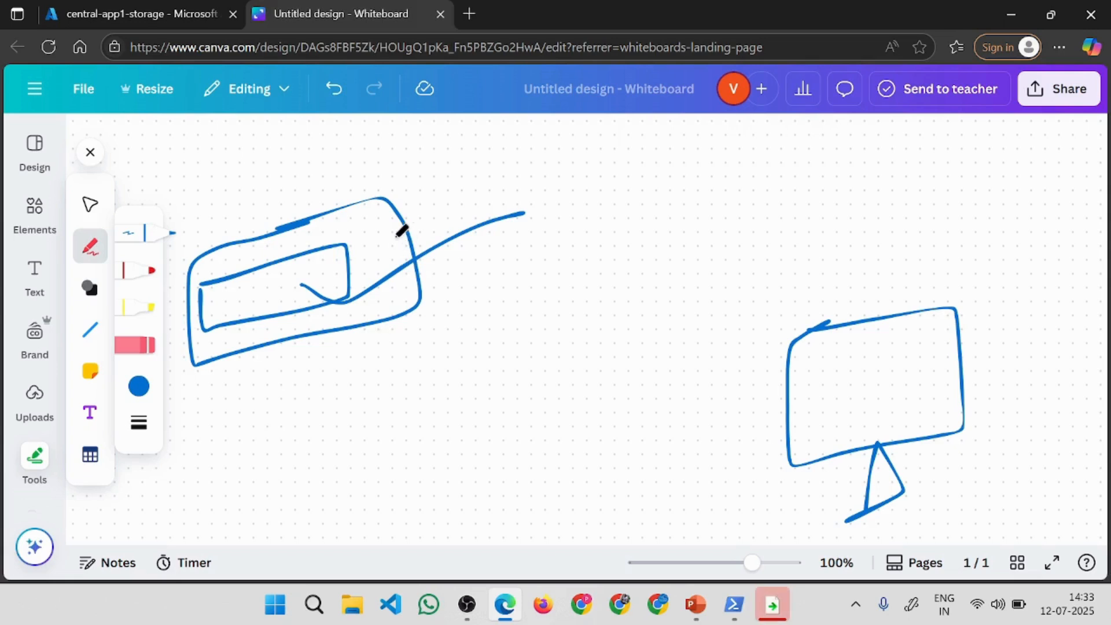
Link the storage box and the monitor with a curved double-headed arrow and add a tick-shaped stroke in the box's inner rectangle.
{"action": "mouse_move", "coordinate": [393, 238]}
{"action": "left_mouse_down"}
{"action": "mouse_move", "coordinate": [817, 234]}
{"action": "mouse_move", "coordinate": [881, 310]}
{"action": "mouse_move", "coordinate": [888, 282]}
{"action": "left_mouse_up"}
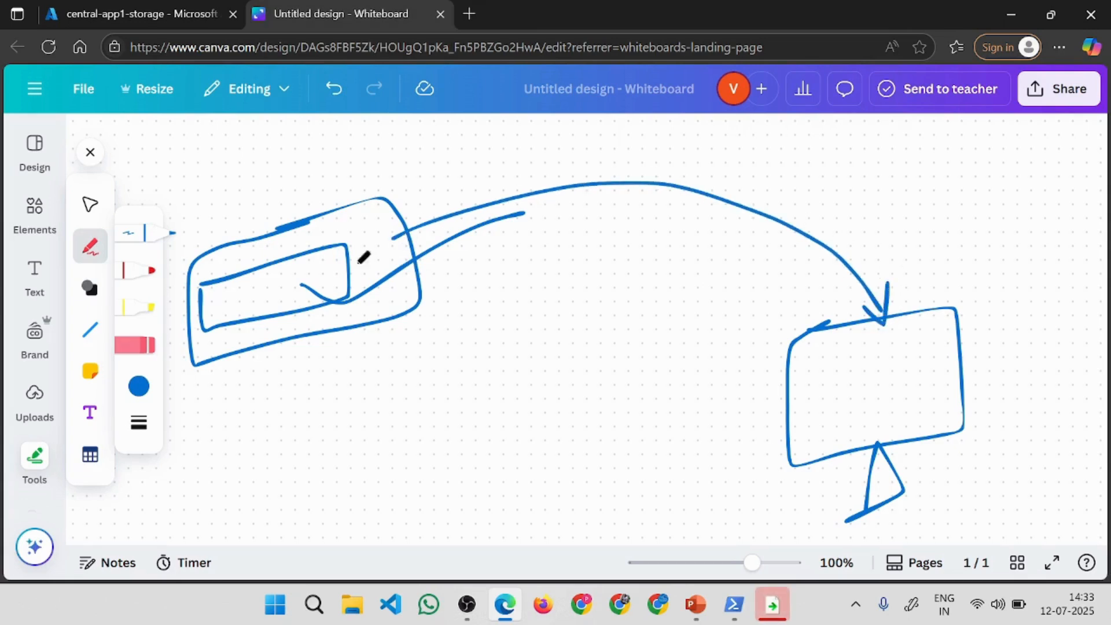
{"action": "left_click_drag", "start_coordinate": [403, 210], "coordinate": [444, 252]}
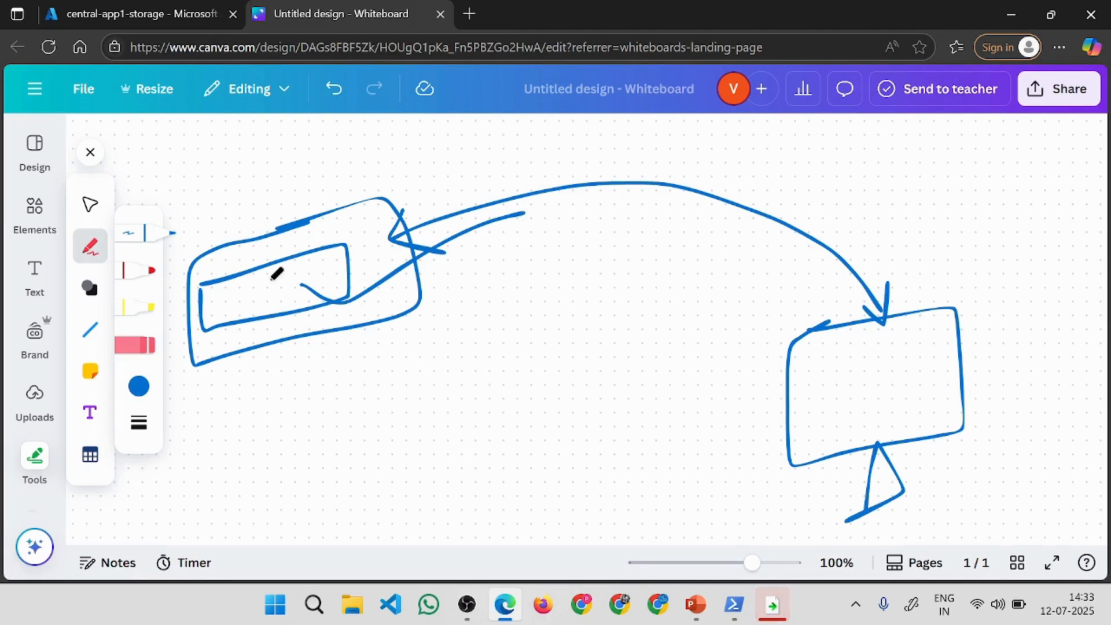
{"action": "left_click_drag", "start_coordinate": [269, 281], "coordinate": [496, 150]}
Sketch a rectangle inside the monitor with an arrow pointing at it, and draw a stroke from the monitor back to the storage box.
{"action": "mouse_move", "coordinate": [806, 377]}
{"action": "left_mouse_down"}
{"action": "mouse_move", "coordinate": [915, 347]}
{"action": "mouse_move", "coordinate": [799, 425]}
{"action": "left_mouse_up"}
{"action": "left_click_drag", "start_coordinate": [835, 365], "coordinate": [842, 363]}
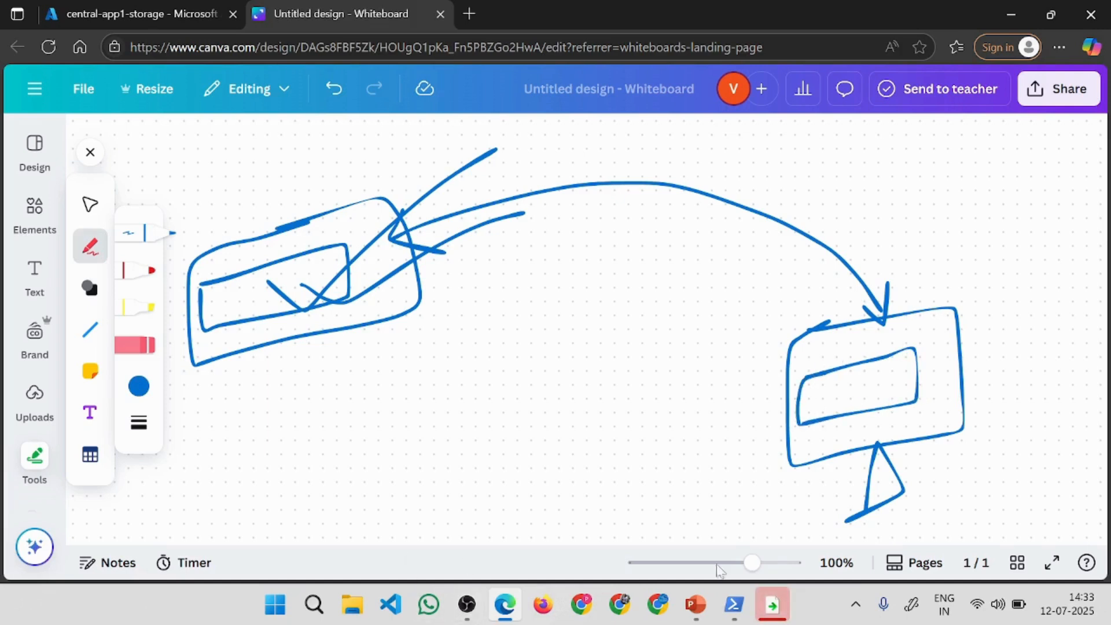
{"action": "left_click_drag", "start_coordinate": [1064, 363], "coordinate": [941, 384]}
{"action": "mouse_move", "coordinate": [966, 350]}
{"action": "left_mouse_down"}
{"action": "mouse_move", "coordinate": [930, 367]}
{"action": "mouse_move", "coordinate": [987, 425]}
{"action": "left_mouse_up"}
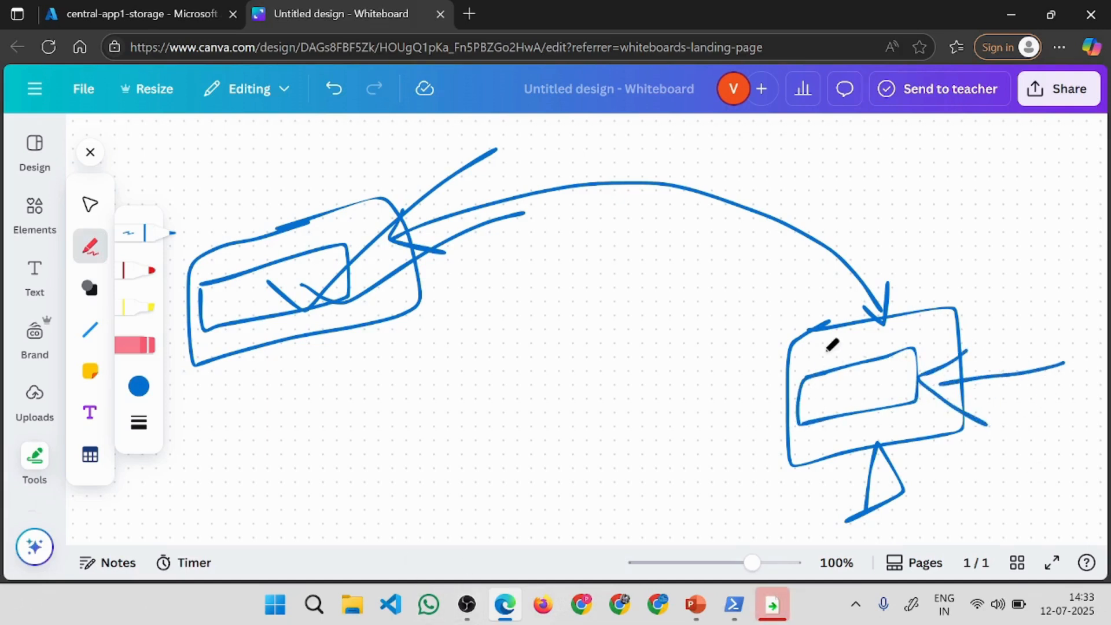
{"action": "mouse_move", "coordinate": [833, 345]}
{"action": "left_mouse_down"}
{"action": "mouse_move", "coordinate": [648, 292]}
{"action": "mouse_move", "coordinate": [385, 302]}
{"action": "left_mouse_up"}
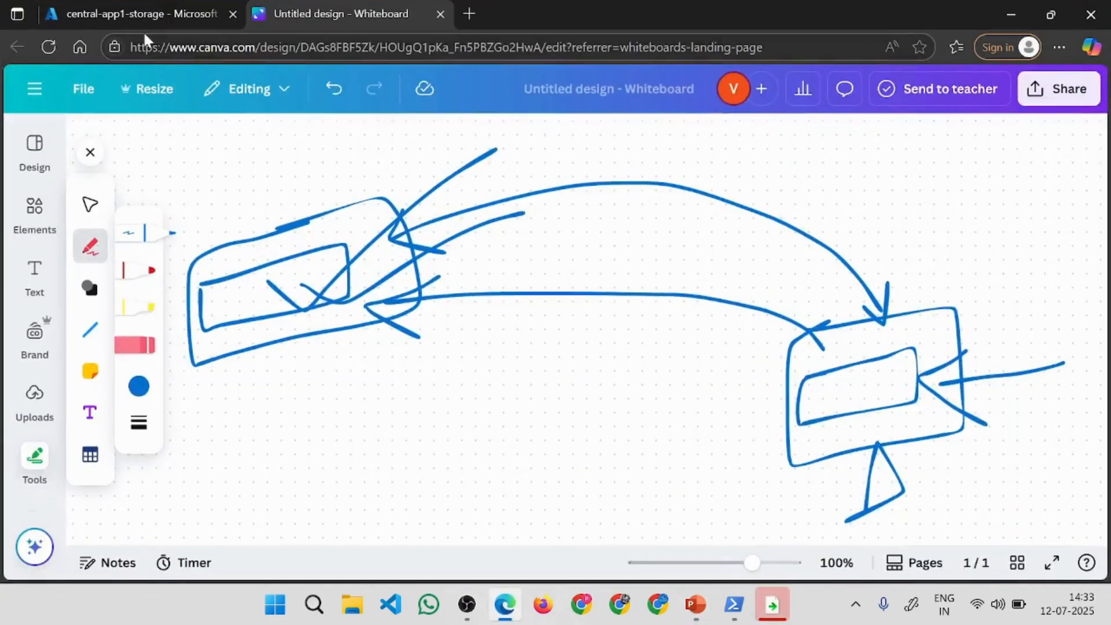
Return to the Azure portal listing, and in File Explorer open the storage-app1-afs folder on the mounted central-app1-storage drive.
{"action": "left_click", "coordinate": [146, 10]}
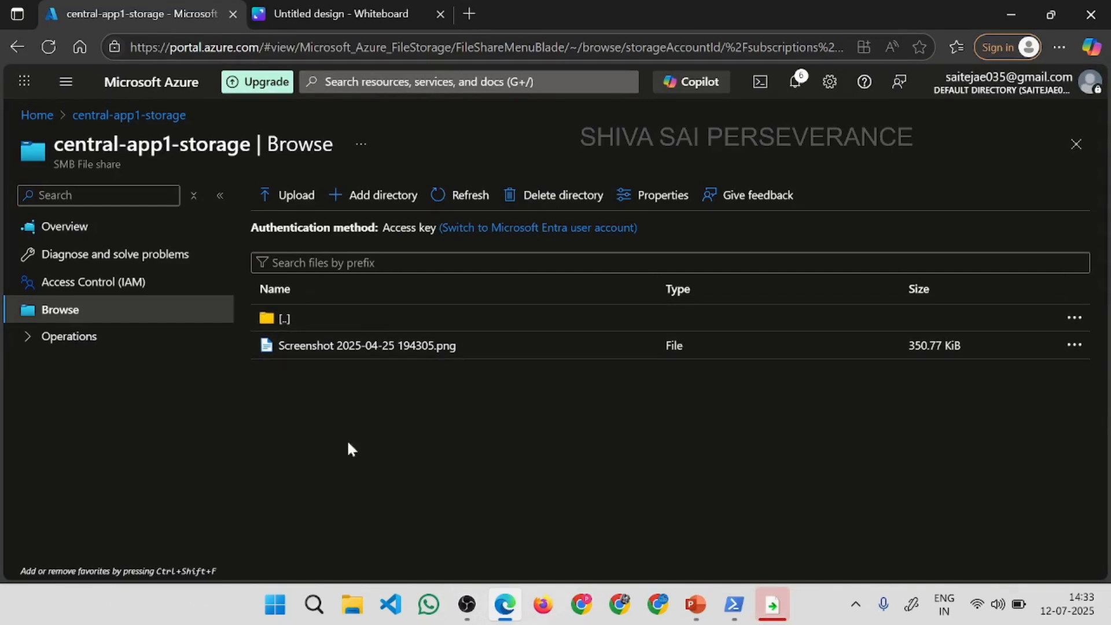
{"action": "left_click", "coordinate": [349, 606]}
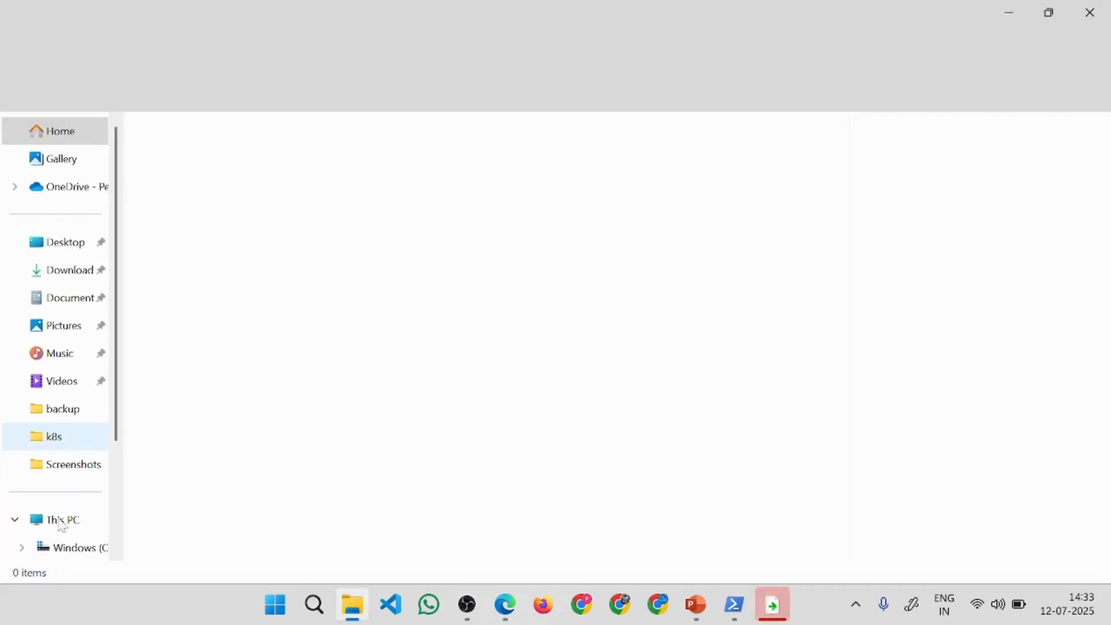
{"action": "left_click", "coordinate": [61, 523]}
{"action": "left_click", "coordinate": [241, 241]}
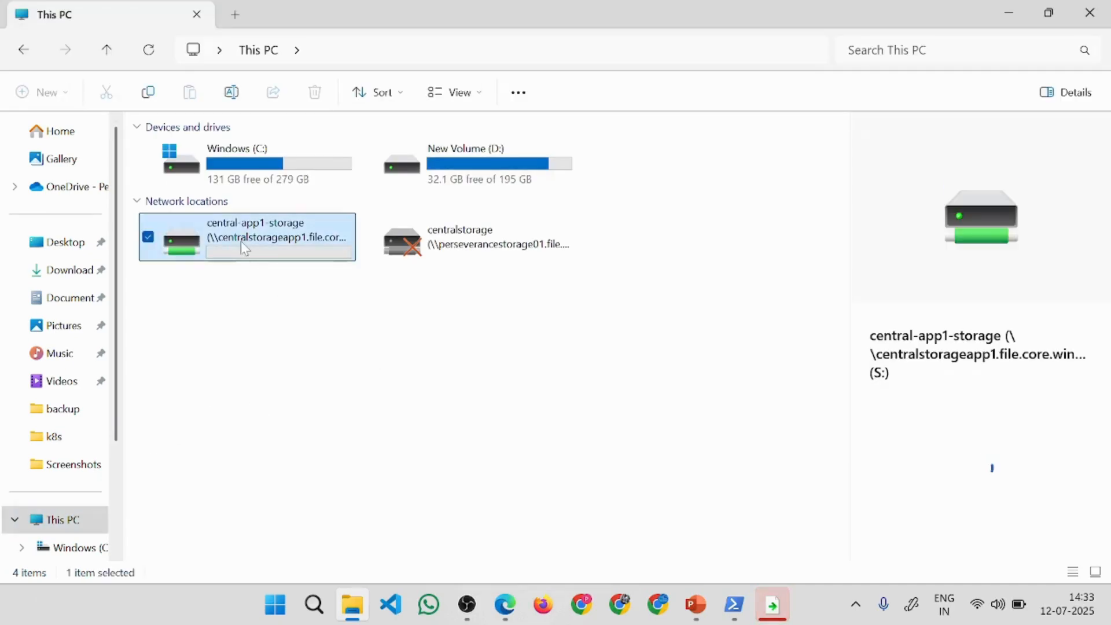
{"action": "double_click", "coordinate": [210, 156]}
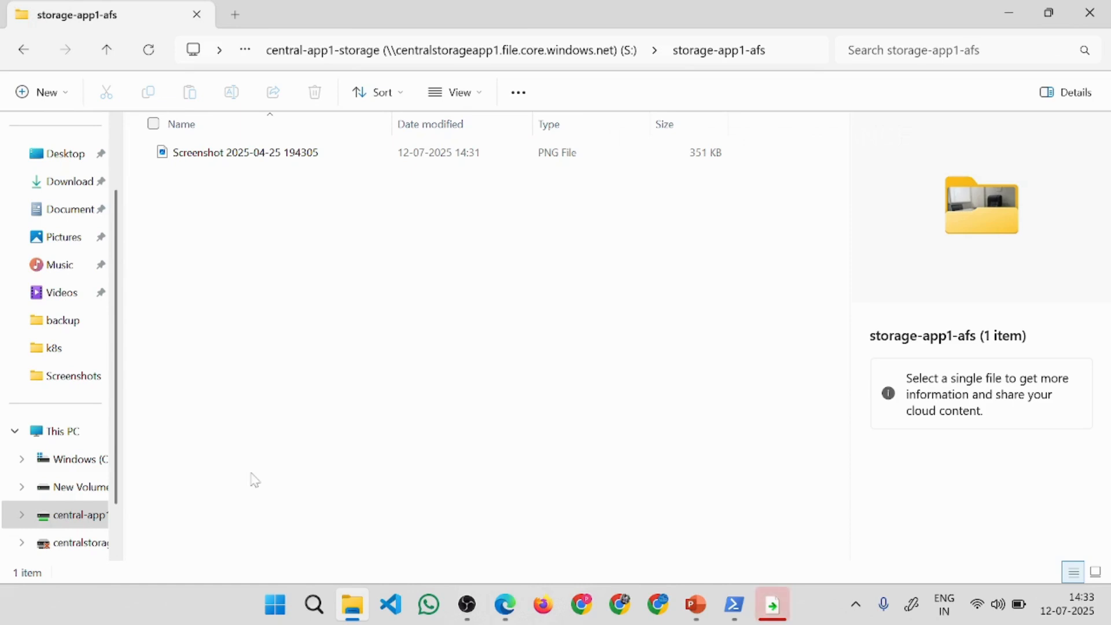
Create a new text document named localfile in the storage-app1-afs folder on the mounted drive.
{"action": "right_click", "coordinate": [250, 409]}
{"action": "mouse_move", "coordinate": [311, 385]}
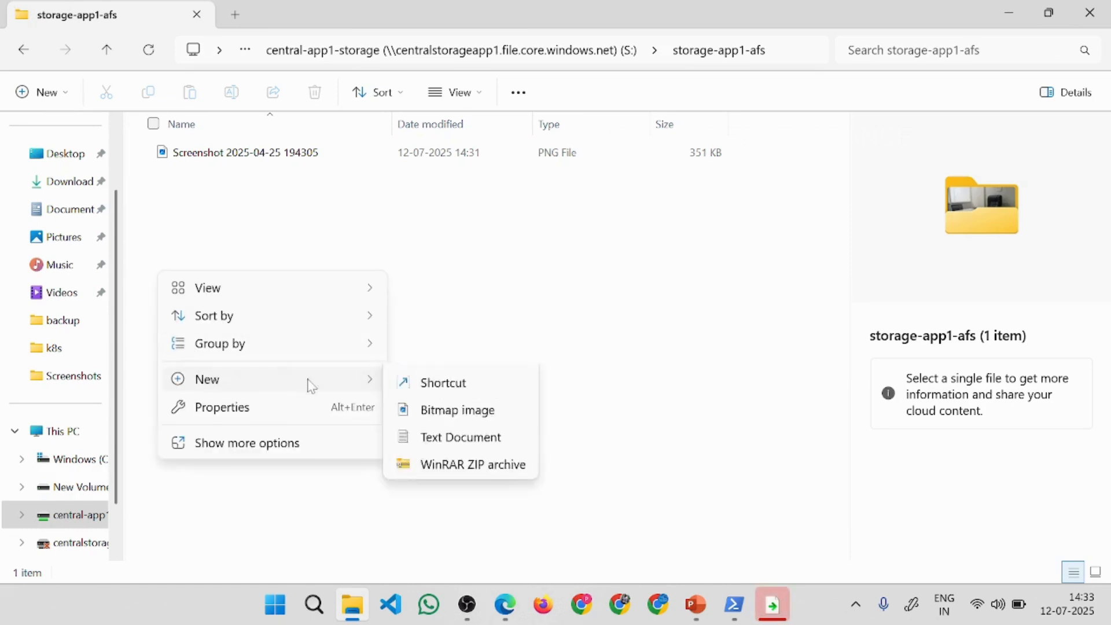
{"action": "left_click", "coordinate": [452, 473]}
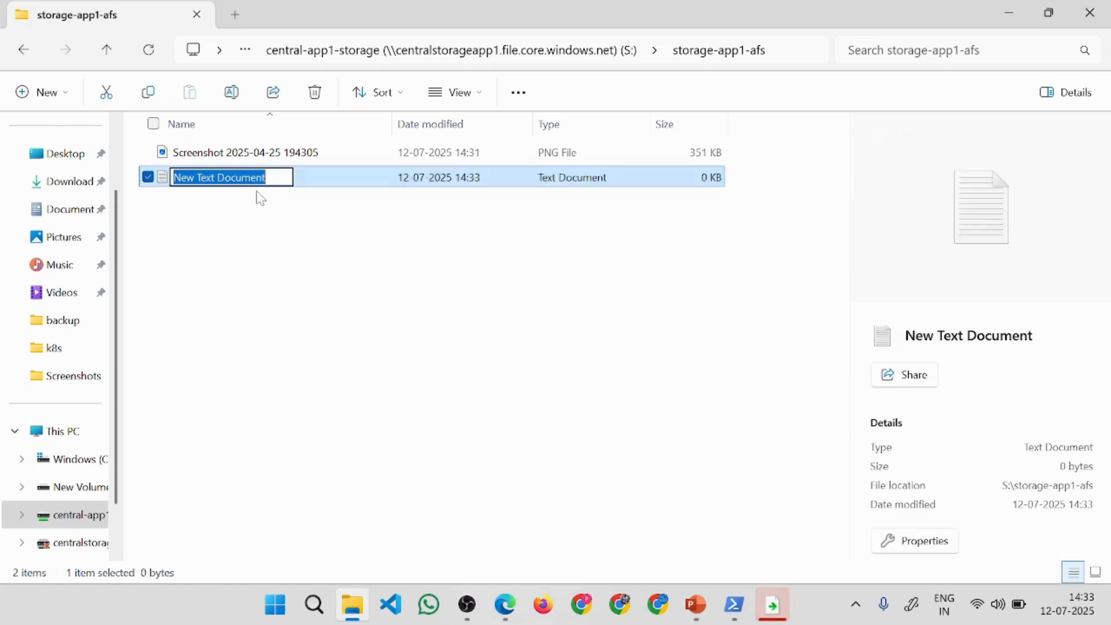
{"action": "type", "text": "localfile"}
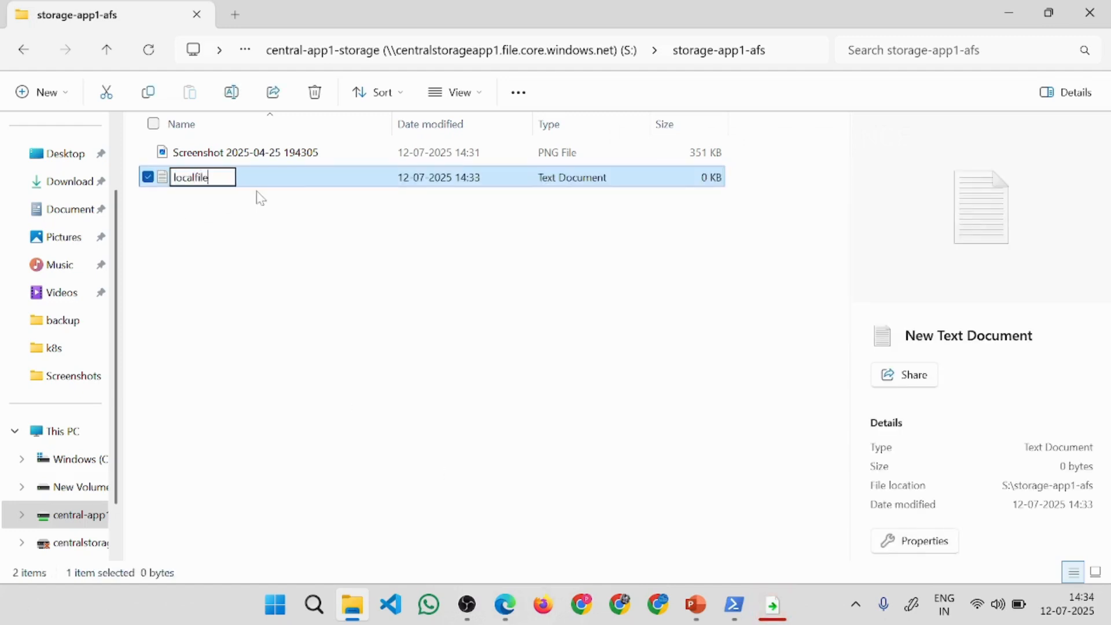
{"action": "left_click", "coordinate": [376, 377]}
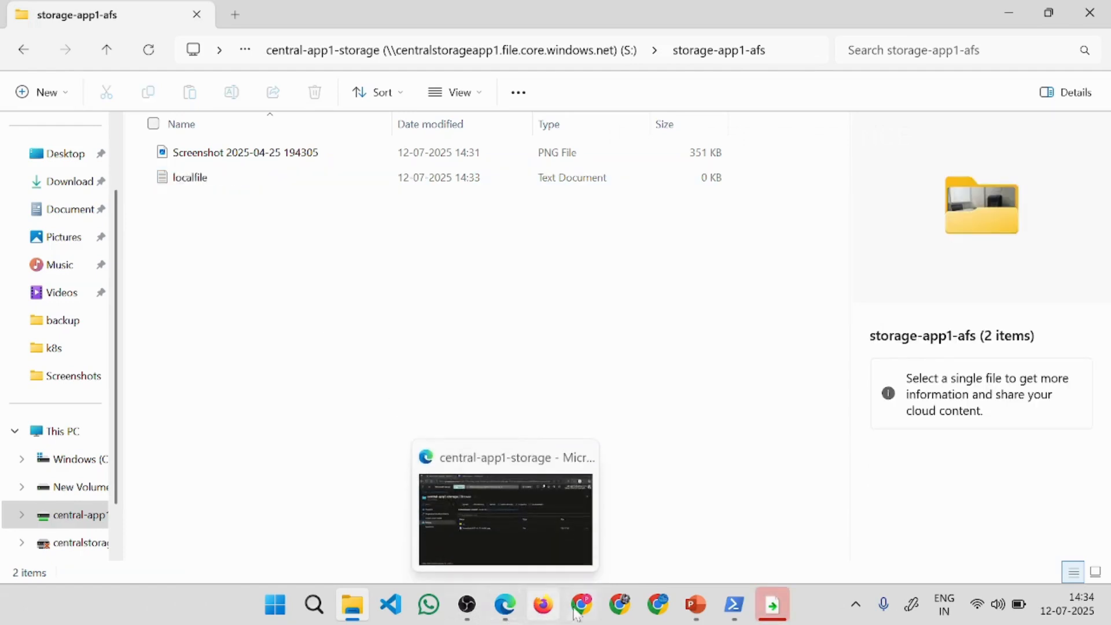
Switch to the Azure portal in Edge and refresh the storage-app1-afs listing to check for the localfile document.
{"action": "left_click", "coordinate": [501, 614]}
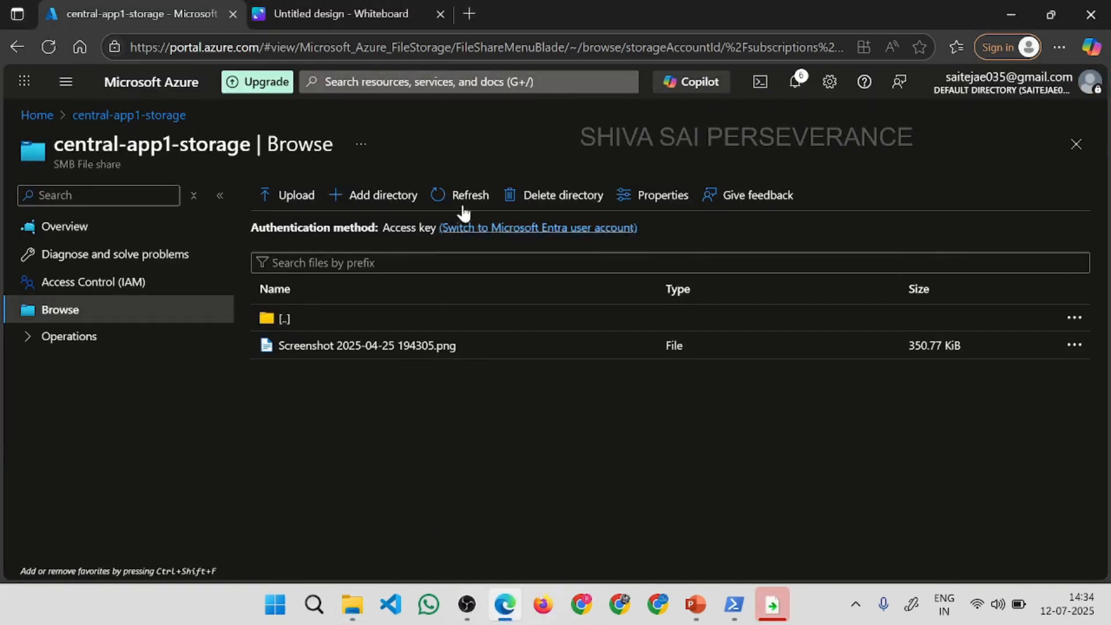
{"action": "left_click", "coordinate": [462, 195]}
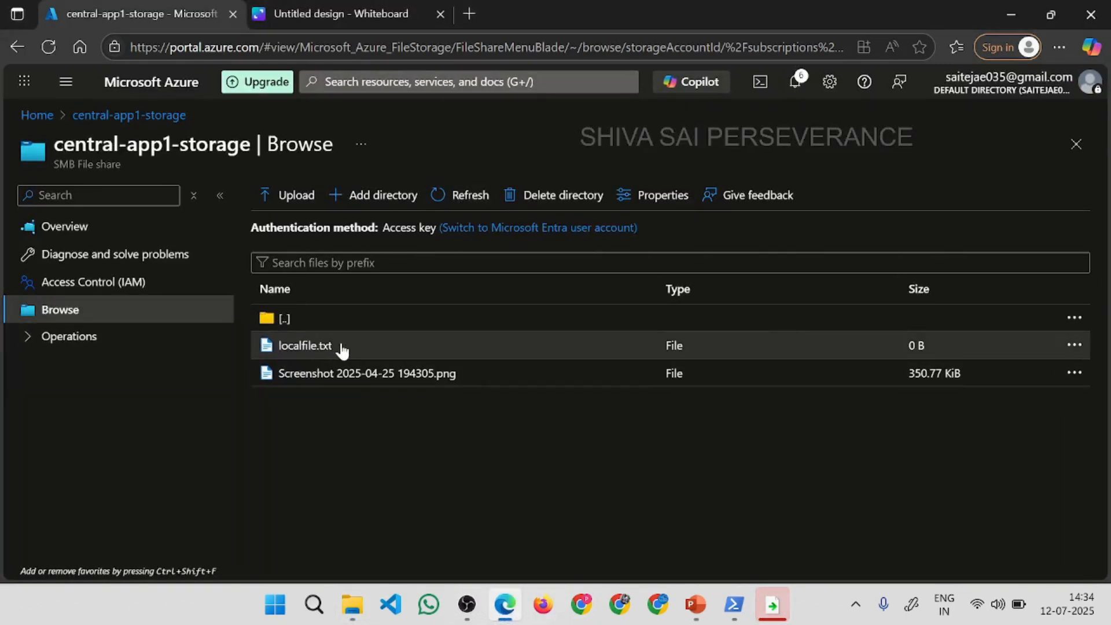